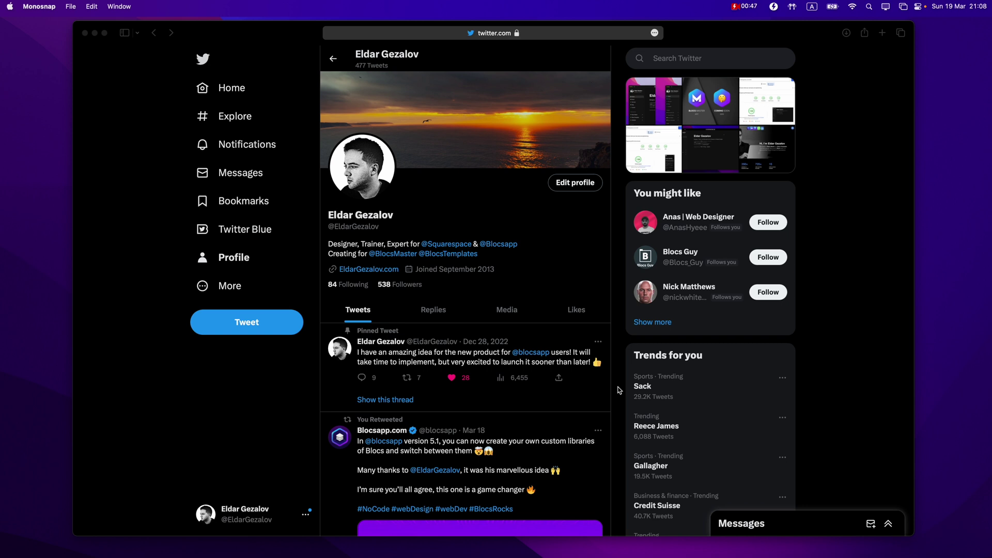
scroll(618, 390, down, 3)
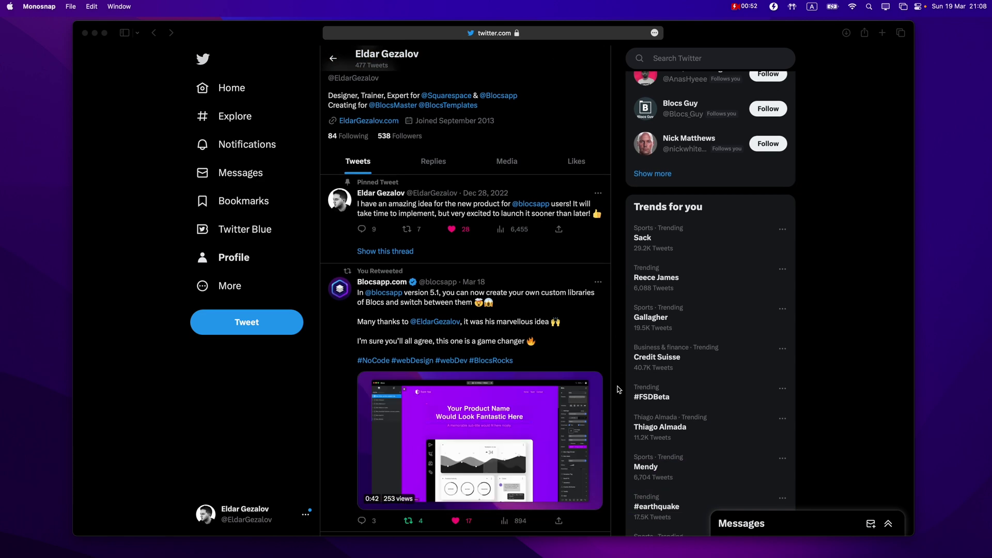
scroll(618, 390, up, 1)
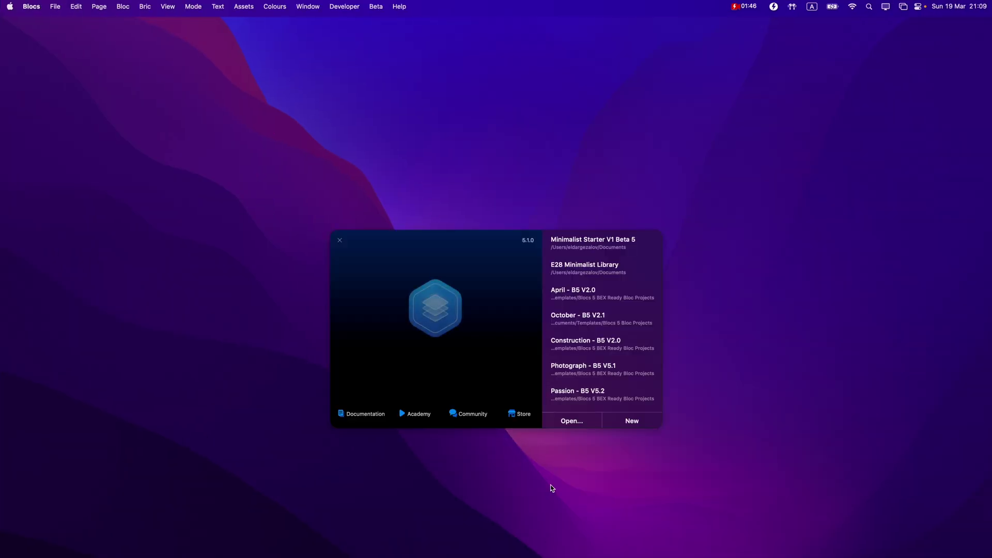
Create a new Blocs project from the Minimalist Starter V1 Beta 5 template.
drag(484, 244, 485, 207)
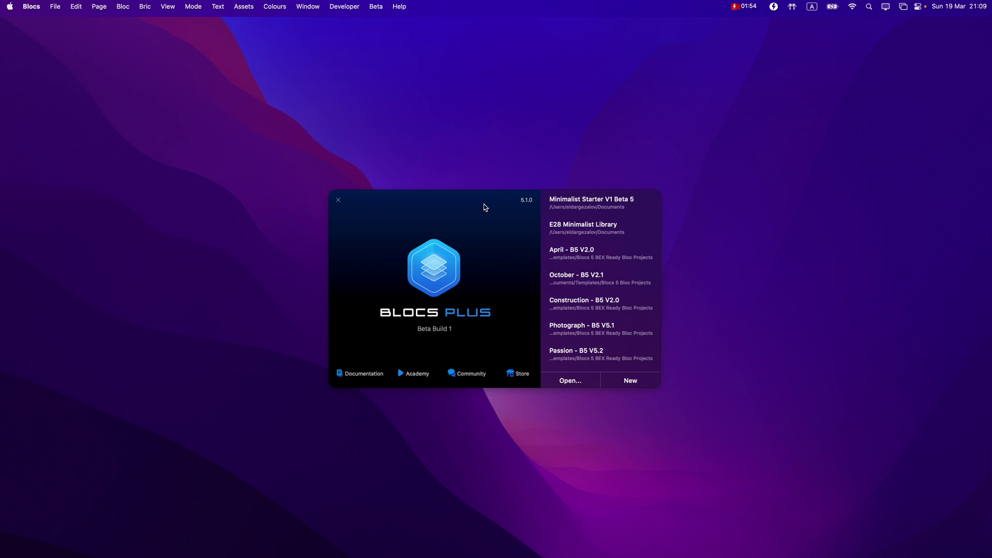
click(630, 380)
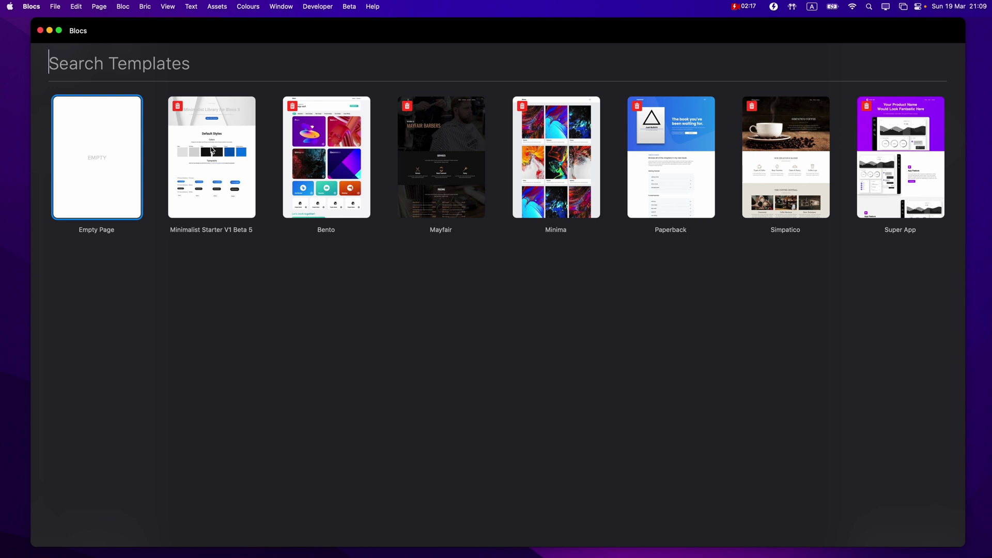
click(211, 150)
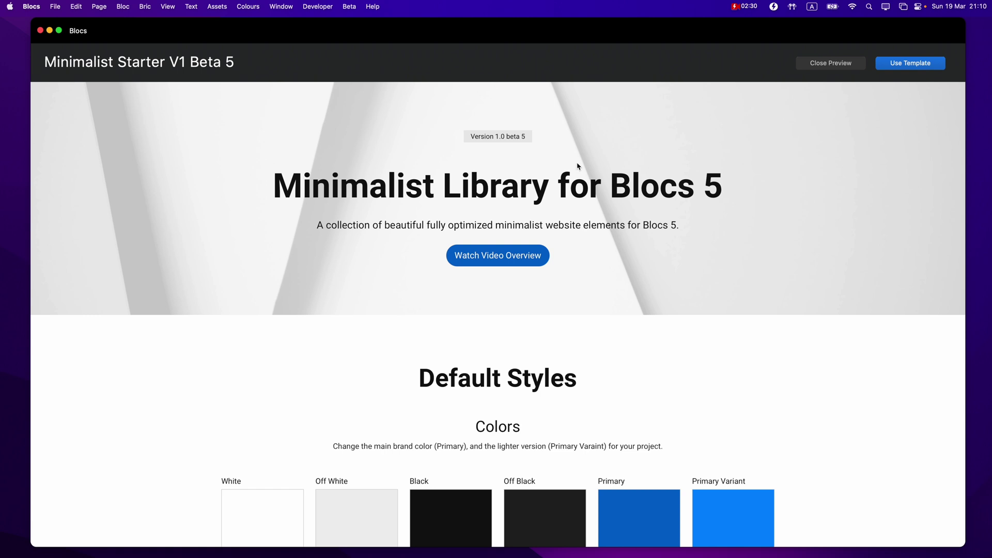
click(910, 63)
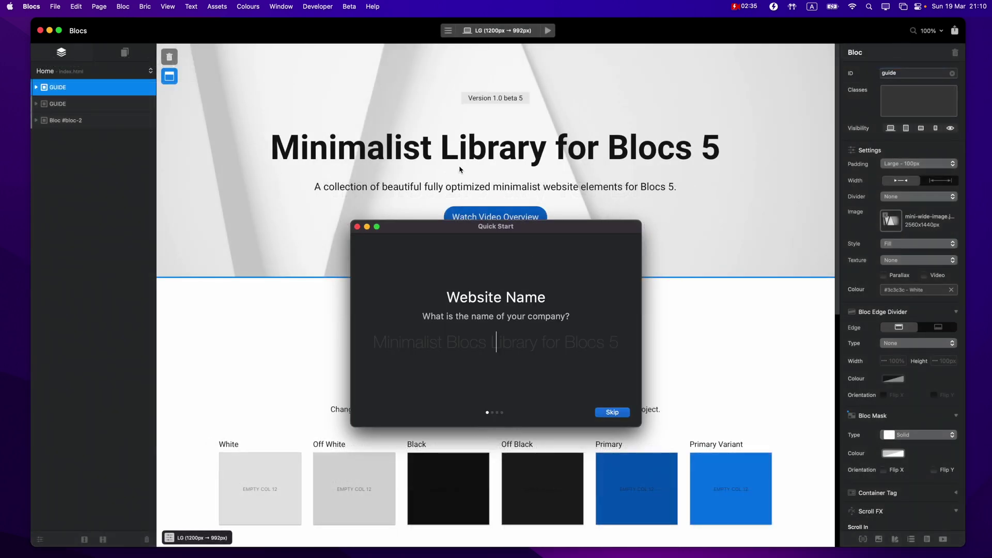
Complete the Quick Start setup with the website name Eldartech, keeping the default logo, colours and title font.
text(Eldartech)
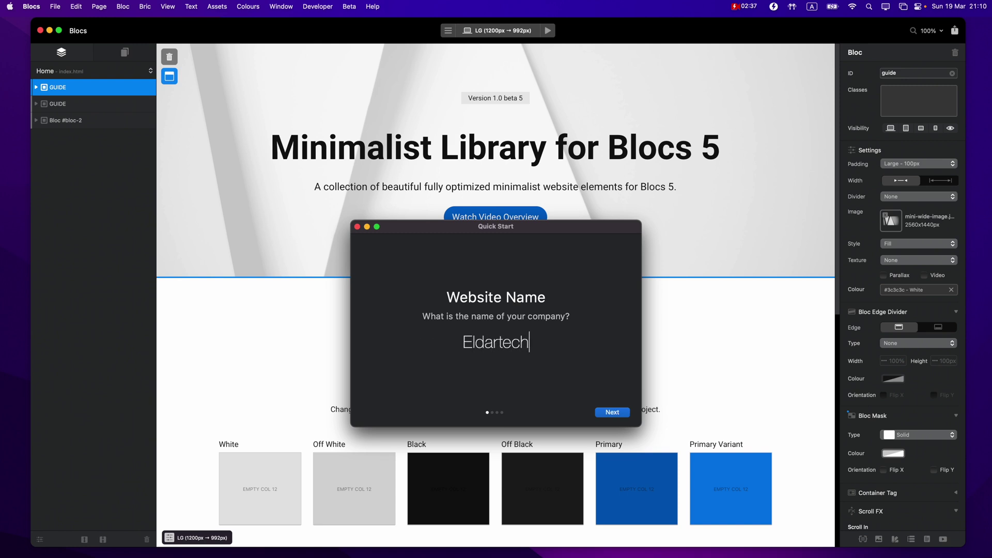
click(613, 412)
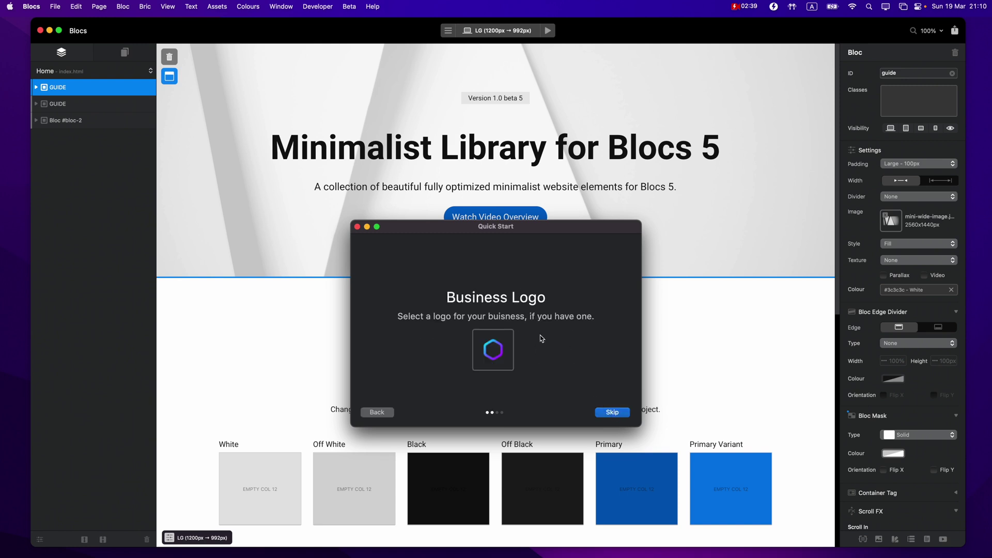
click(620, 413)
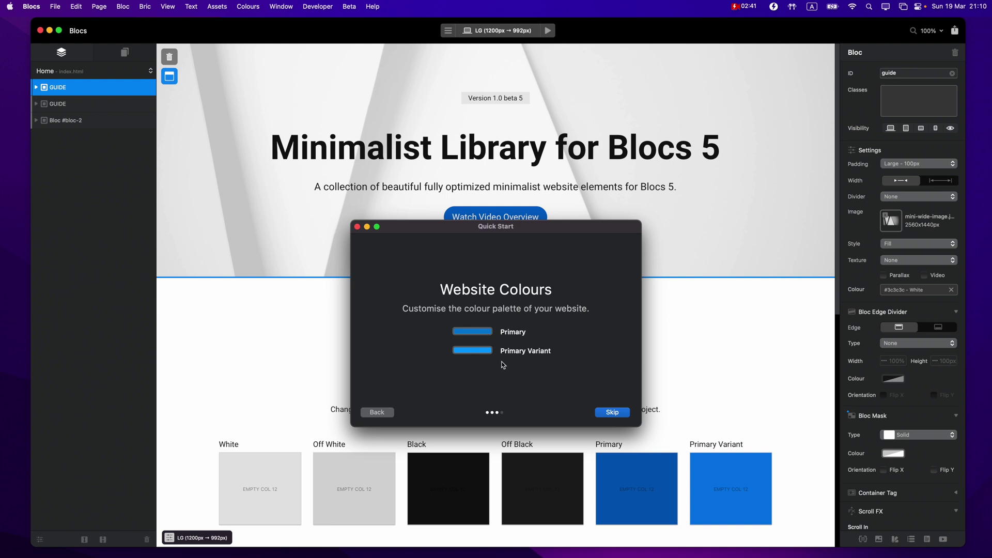
click(610, 412)
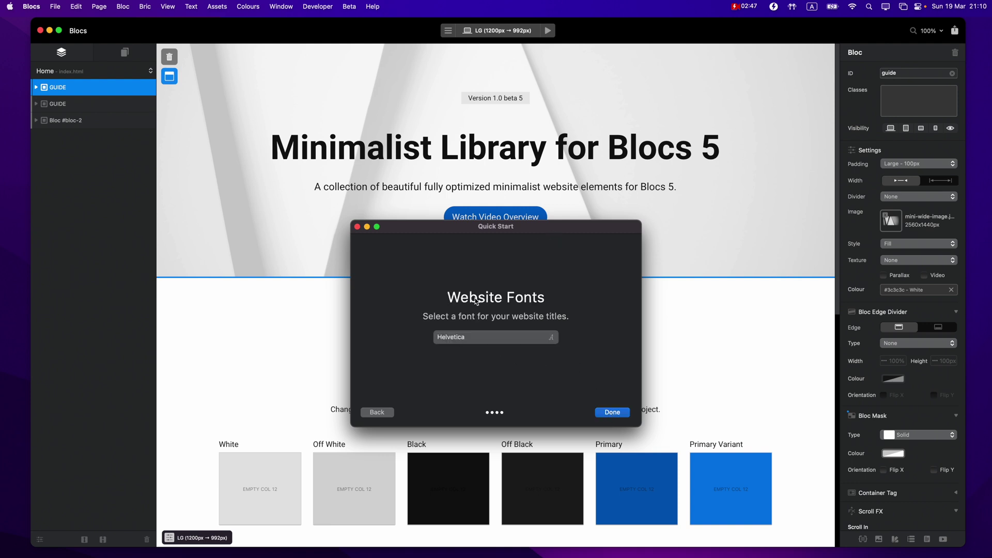
click(622, 413)
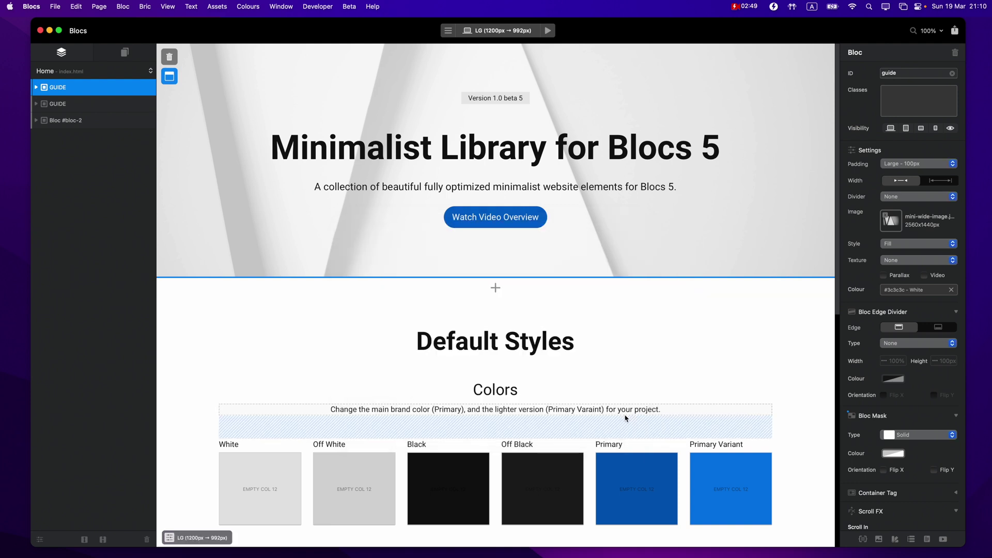
Inspect the Primary and Primary Variant colour cards in the Default Styles guide section.
scroll(616, 341, down, 1)
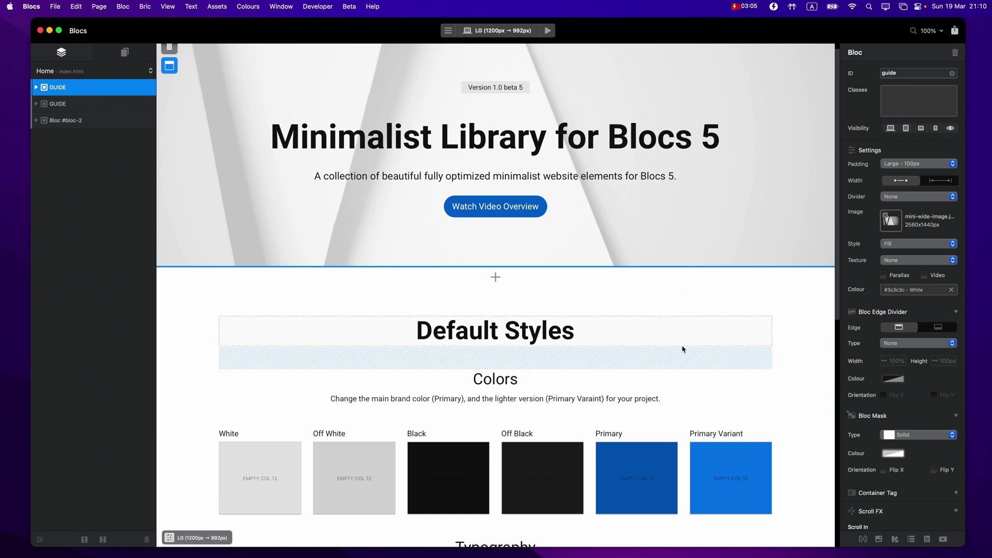
click(640, 465)
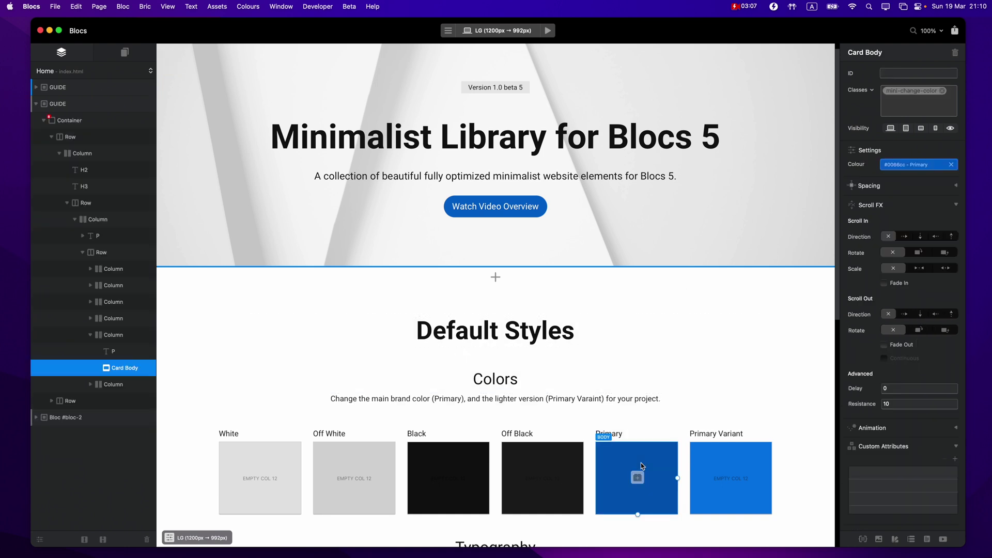
click(725, 478)
click(746, 291)
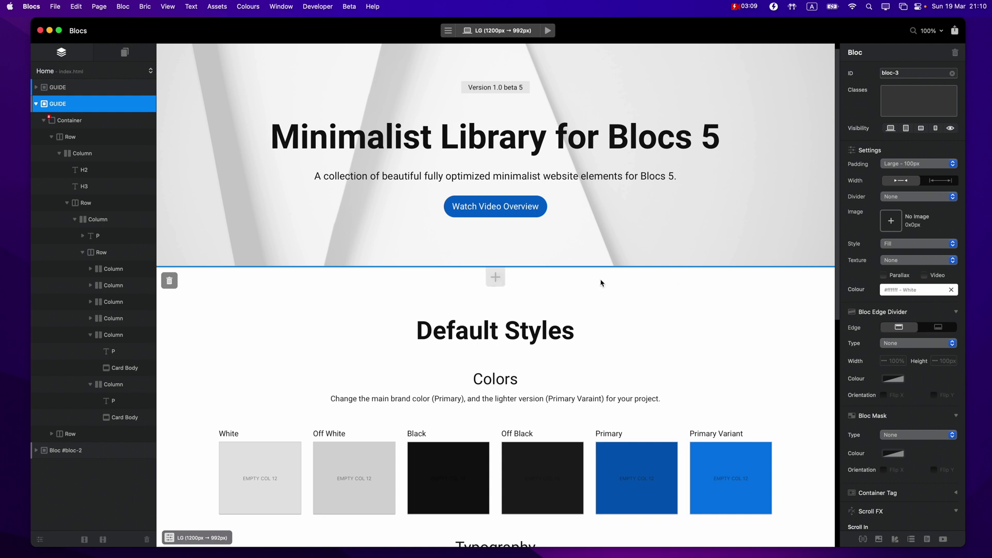
scroll(601, 283, down, 3)
scroll(599, 281, up, 3)
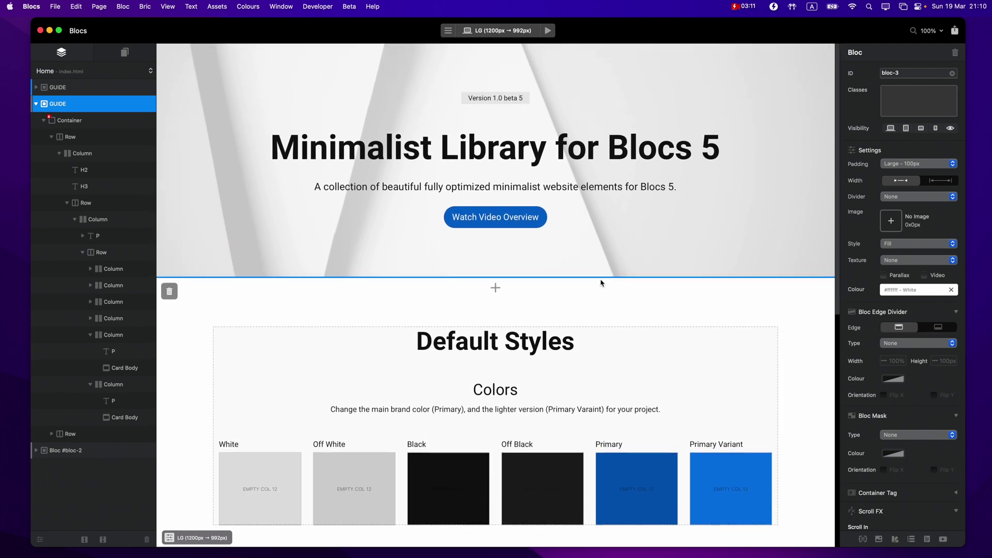
Delete the template's guide blocs and the remaining bloc so the Home page is empty.
click(110, 89)
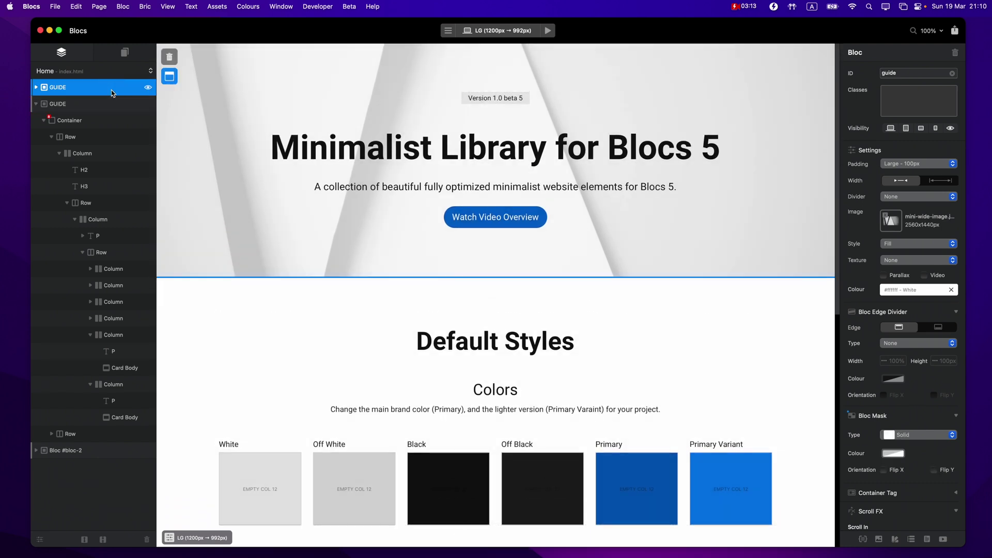
key(BackSpace)
key(BackSpace)
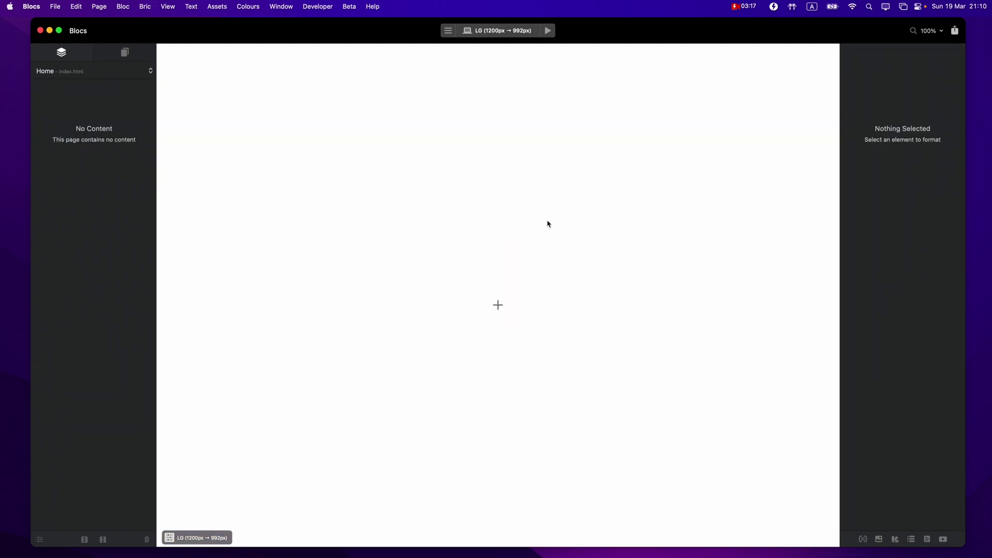
Check the project's page list and layer tree, and look through the template's custom classes in the Class Manager.
click(118, 53)
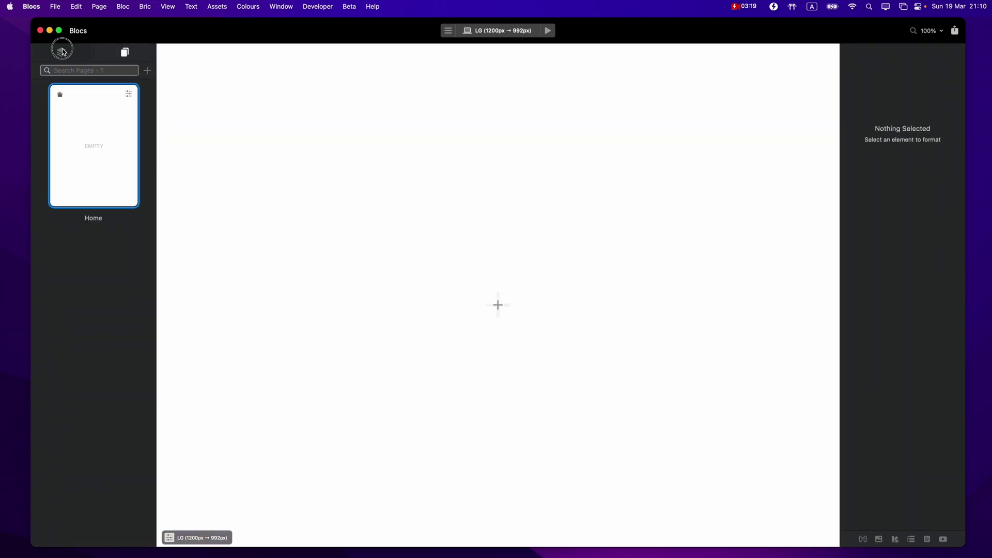
click(61, 52)
click(118, 51)
click(73, 53)
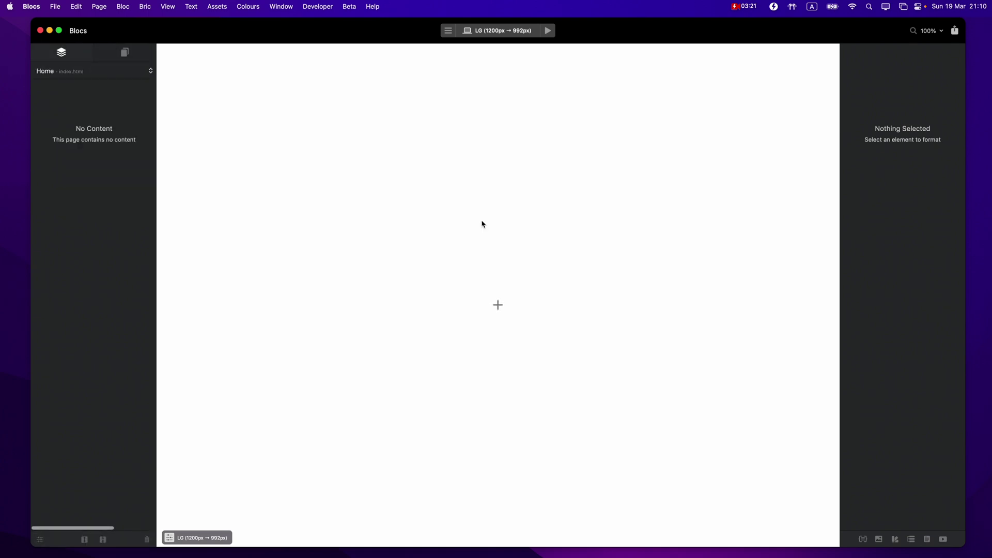
click(864, 539)
scroll(724, 360, down, 10)
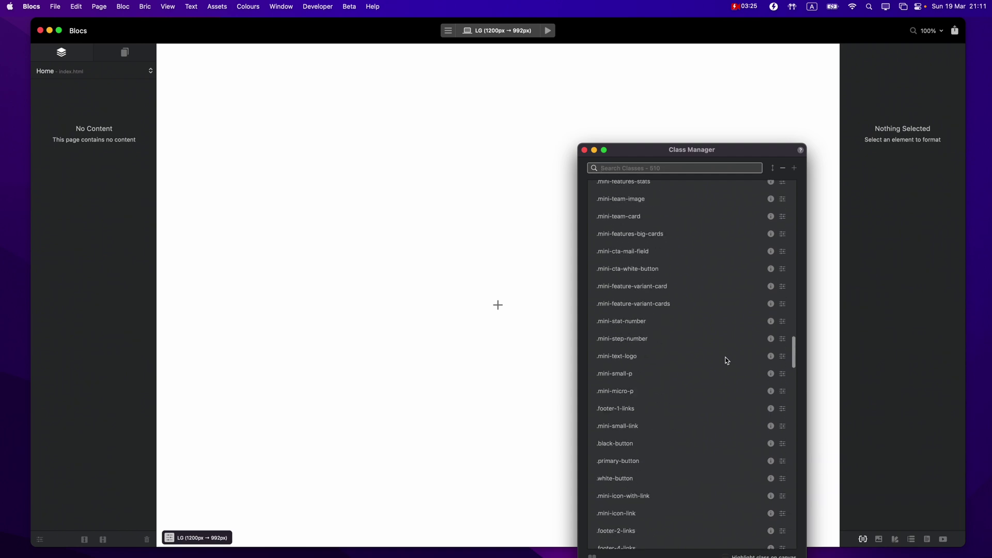
scroll(724, 360, down, 5)
click(584, 150)
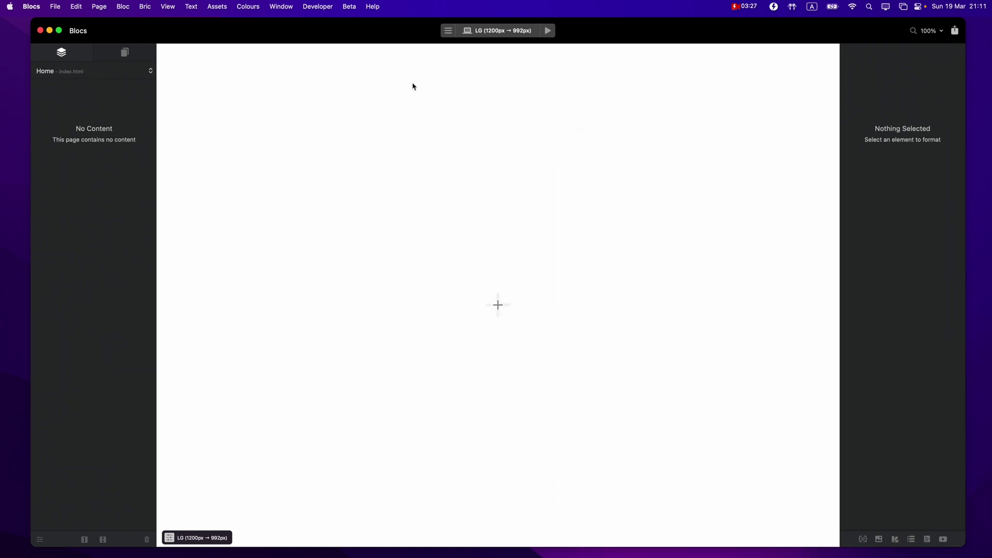
click(315, 8)
mouse_move(293, 8)
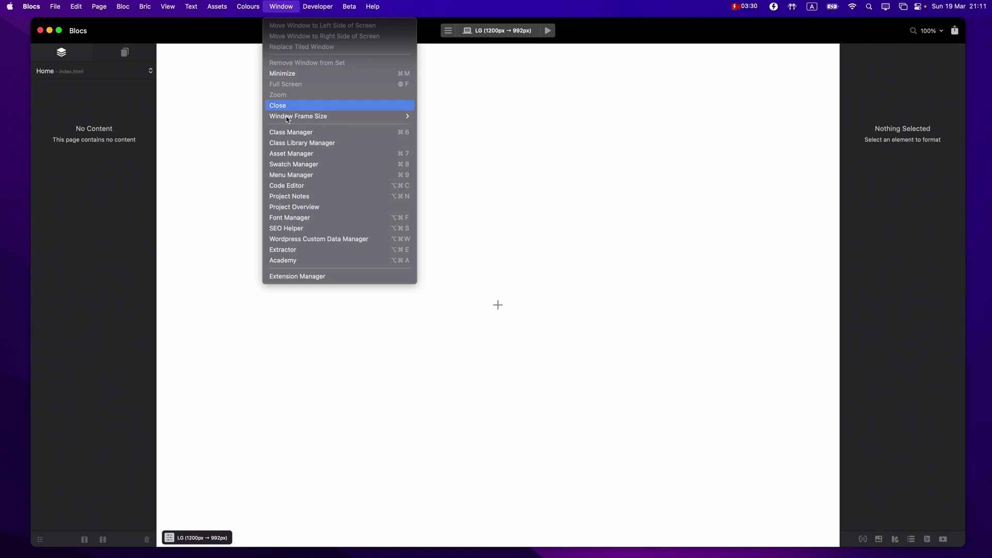
click(293, 7)
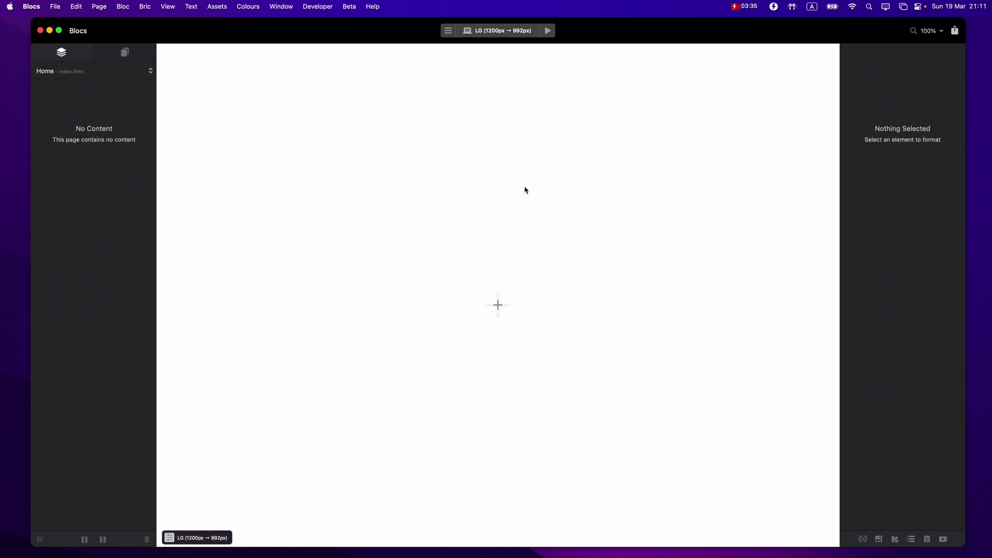
Start adding a bloc to the empty page, filter the blocs to the Minimalist library and browse its categories.
click(498, 306)
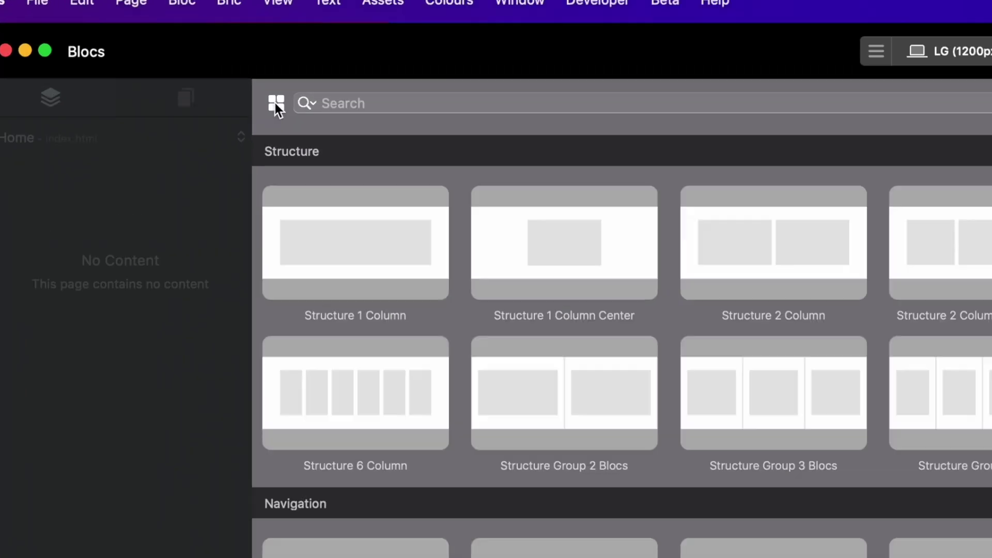
click(167, 55)
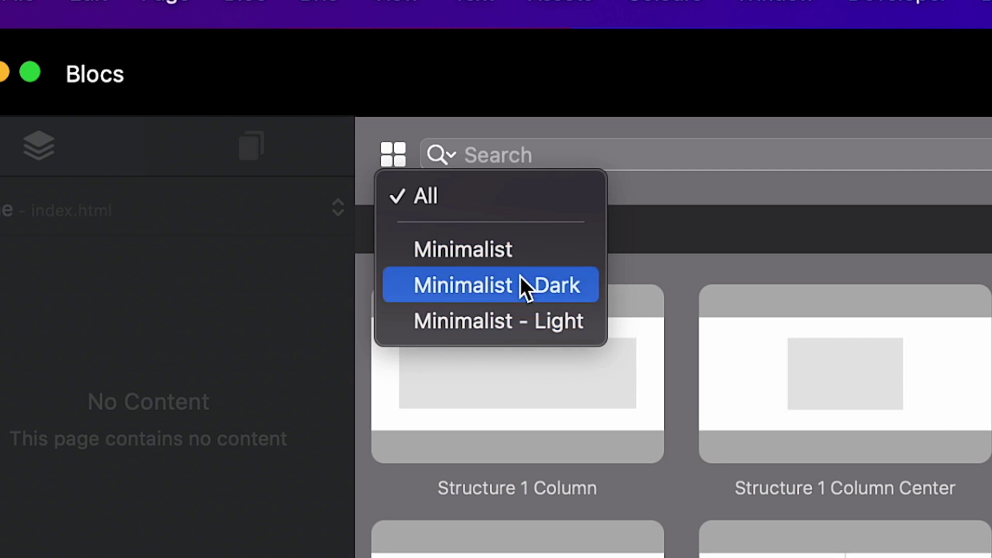
click(513, 254)
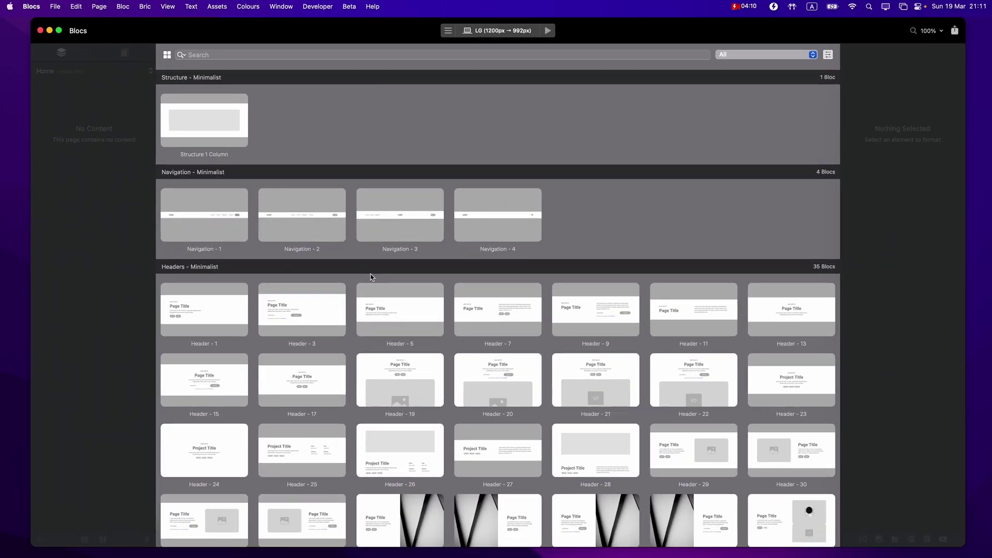
scroll(370, 274, down, 20)
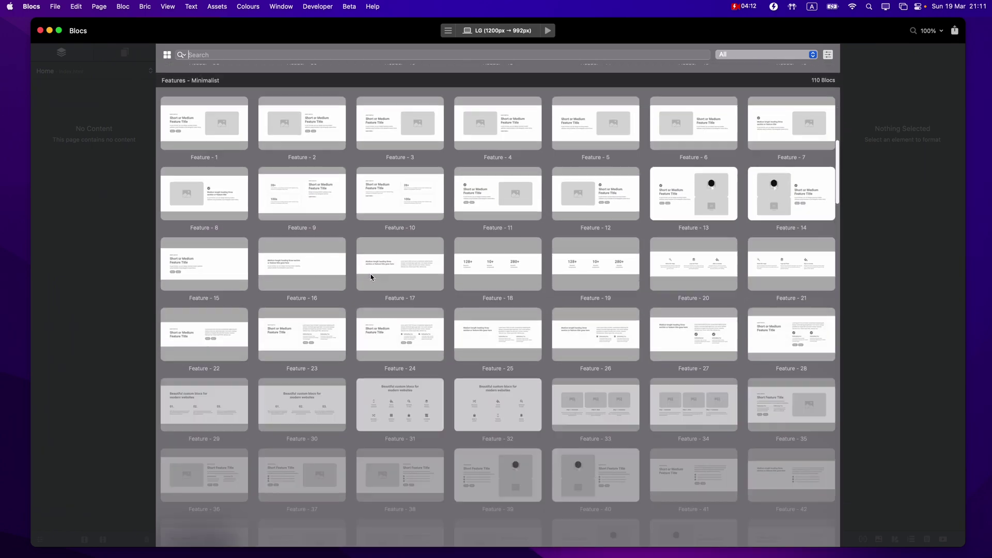
scroll(370, 274, down, 10)
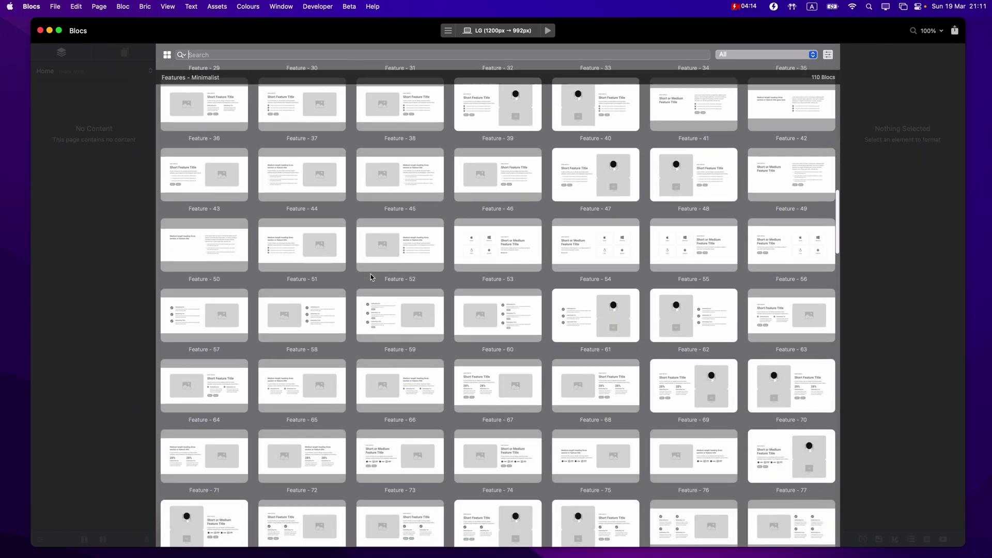
scroll(371, 276, down, 8)
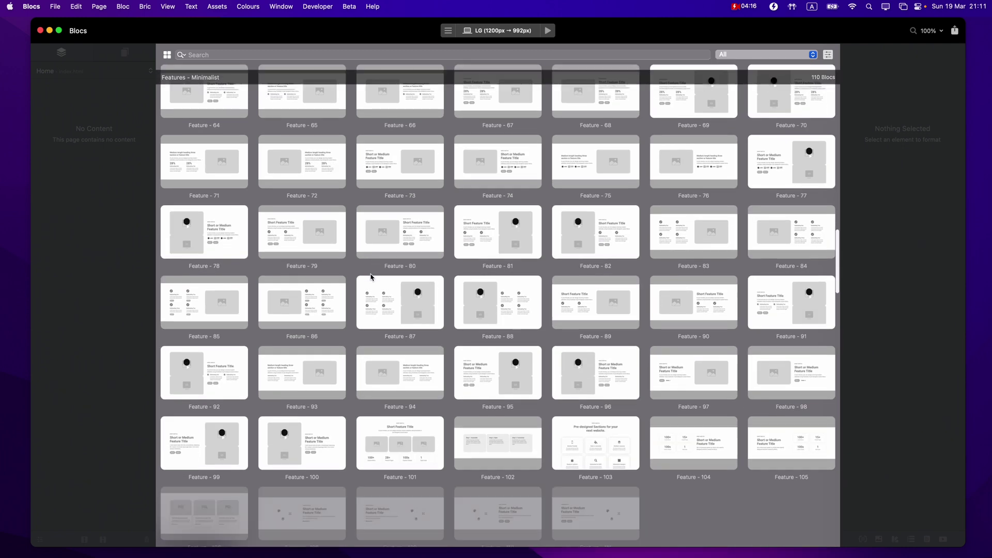
scroll(371, 277, down, 8)
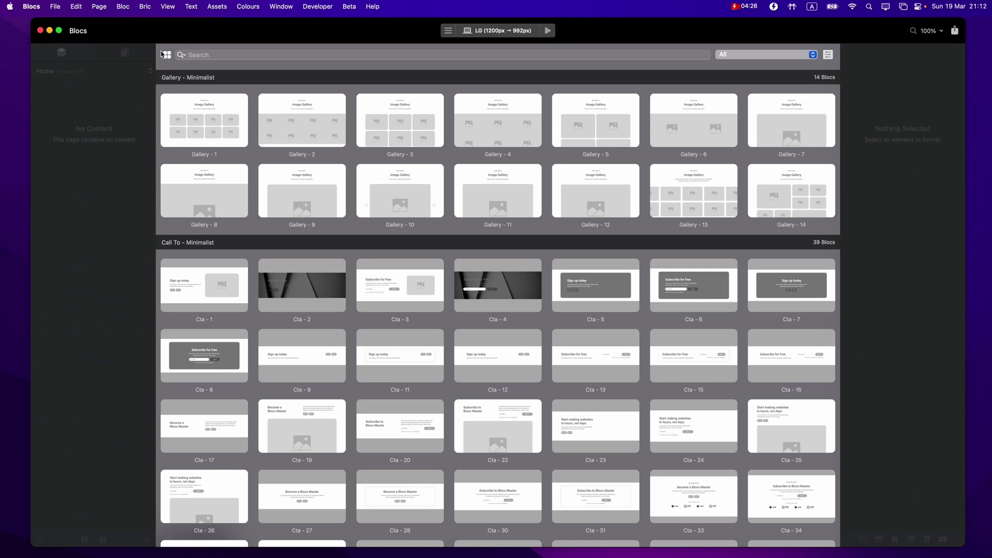
Switch the bloc library to Minimalist - Dark and browse its feature, gallery, call-to-action, team and form blocs.
click(166, 54)
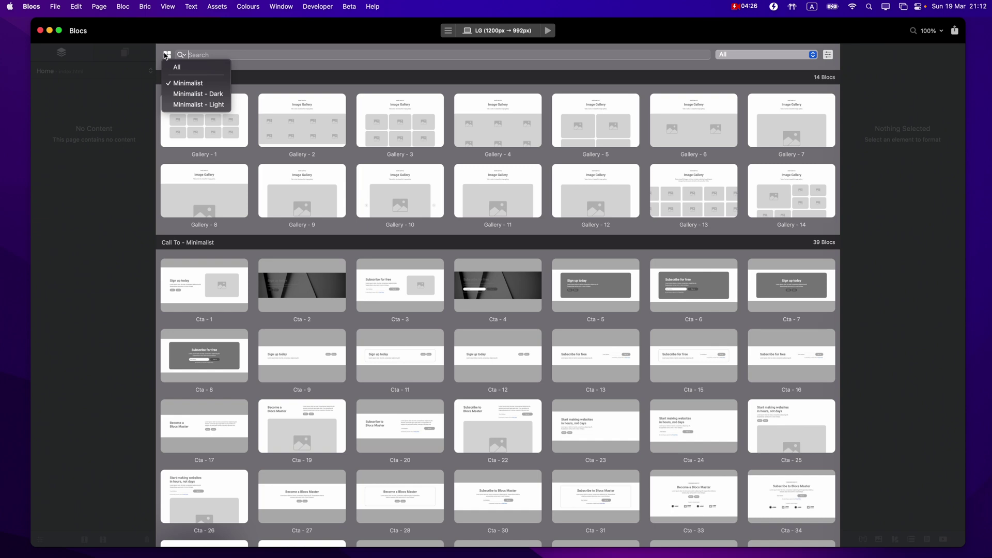
click(205, 98)
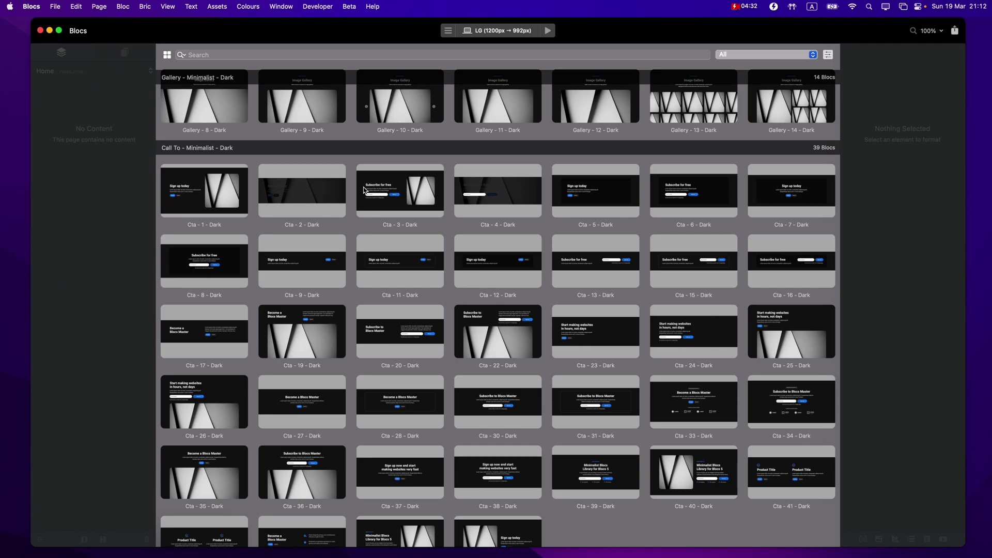
scroll(363, 190, down, 10)
scroll(364, 190, up, 15)
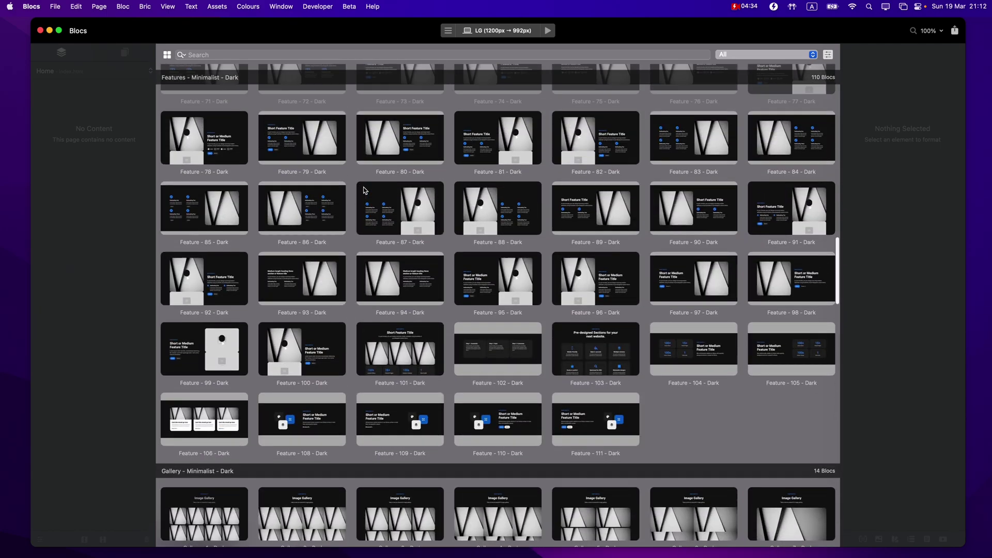
scroll(363, 190, down, 10)
scroll(363, 190, down, 15)
scroll(364, 190, up, 10)
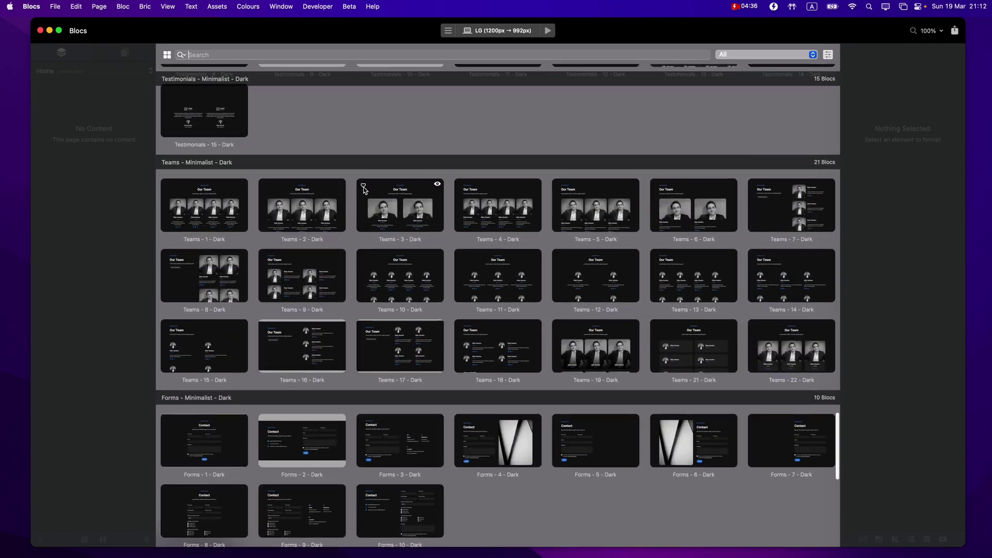
scroll(363, 190, up, 15)
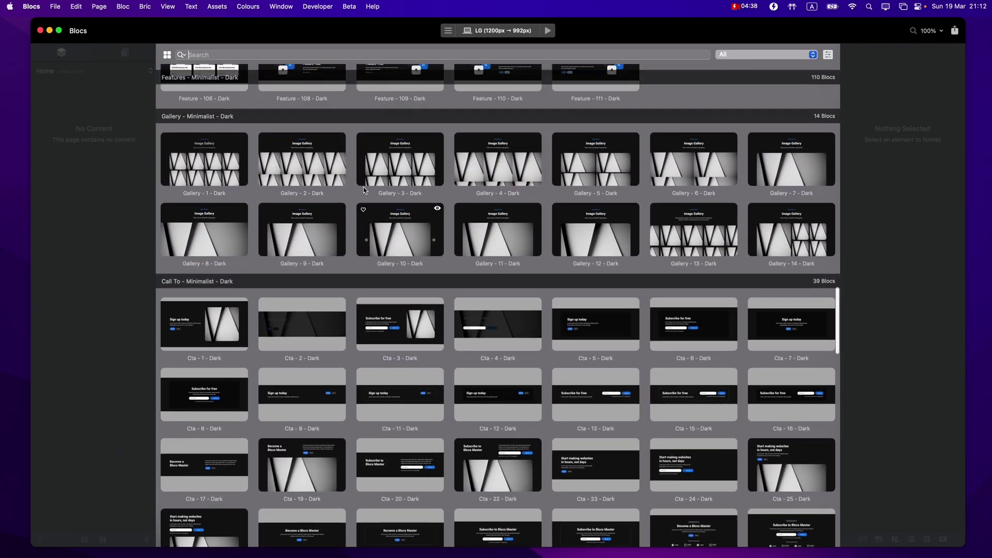
Look back through the Minimalist - Dark header and feature blocs and check the list of installed bloc libraries.
scroll(363, 187, up, 10)
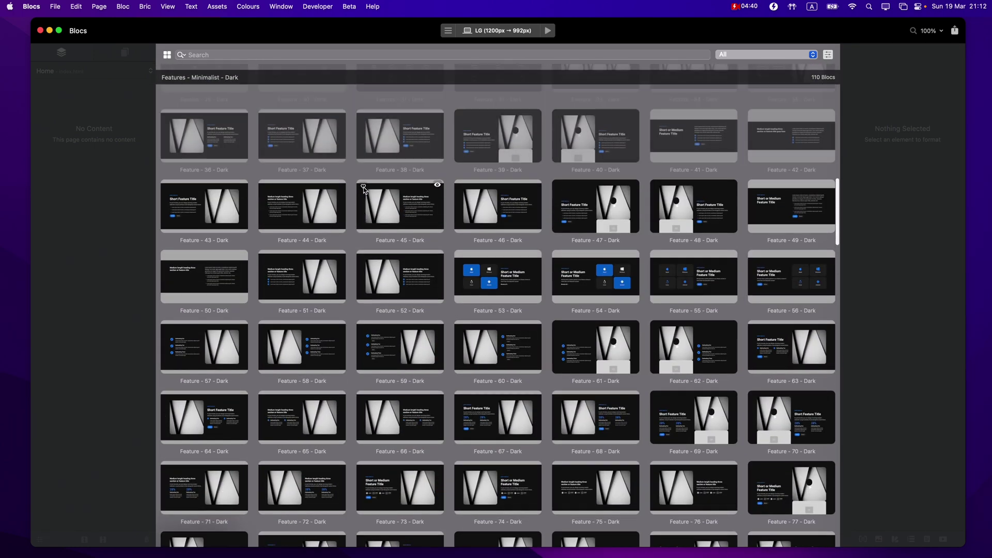
scroll(364, 190, up, 8)
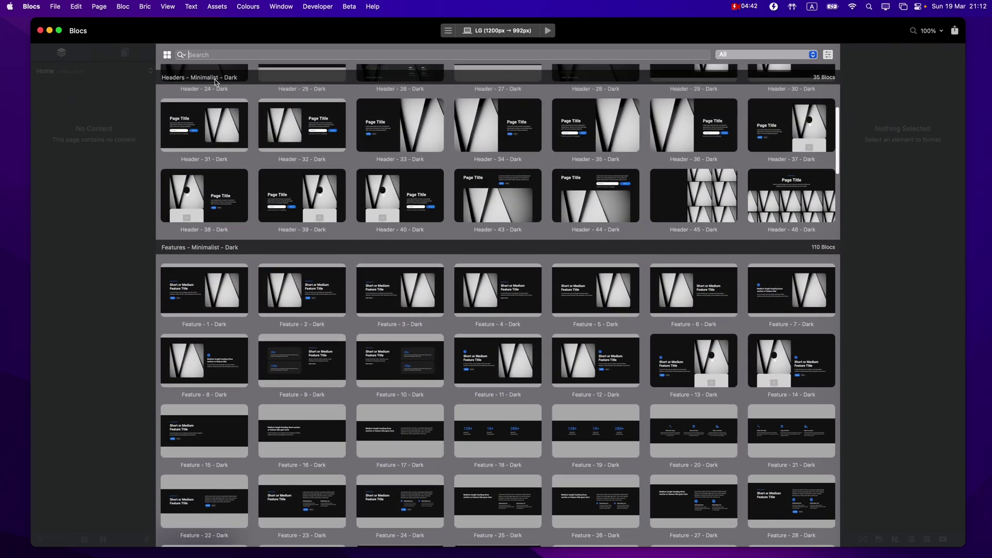
click(169, 56)
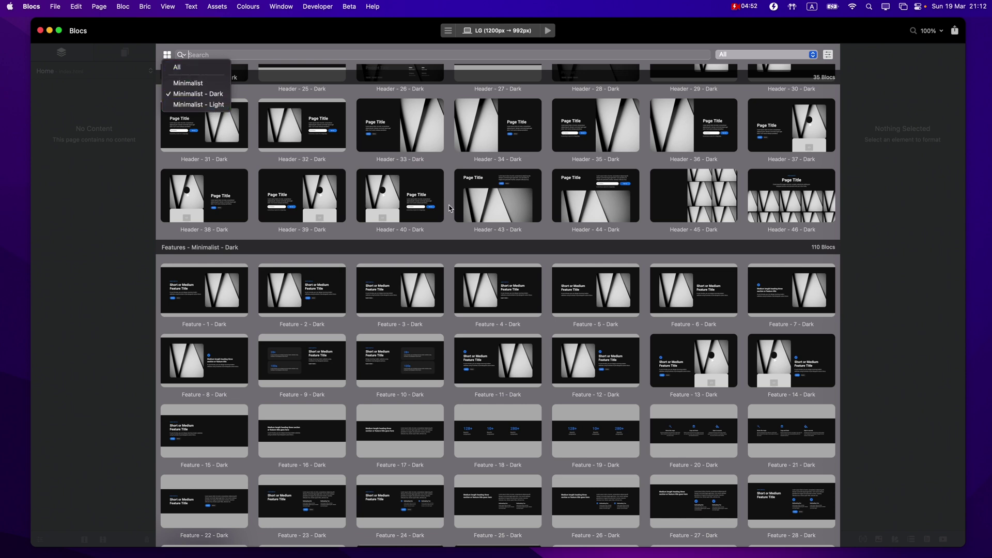
click(380, 79)
scroll(386, 197, down, 2)
scroll(386, 196, down, 3)
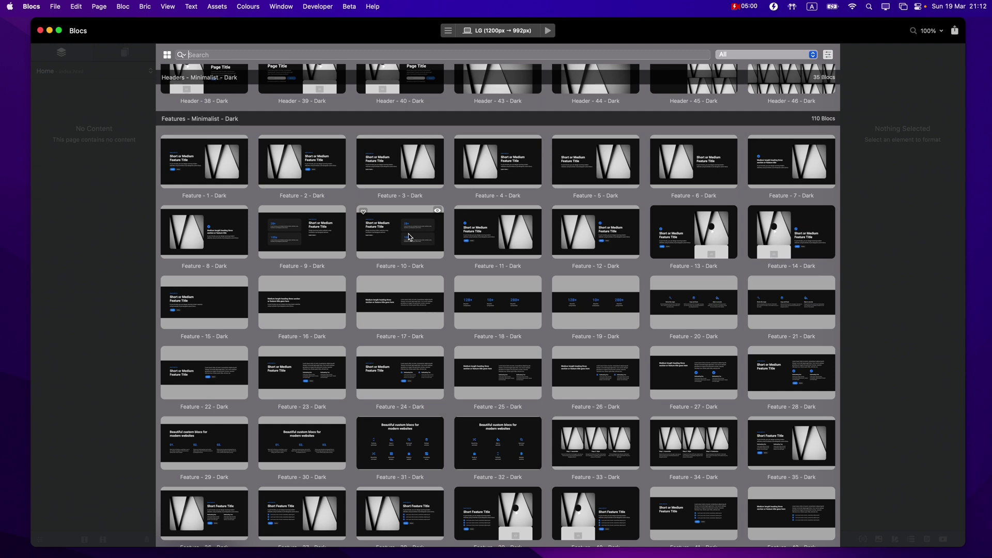
scroll(409, 234, down, 2)
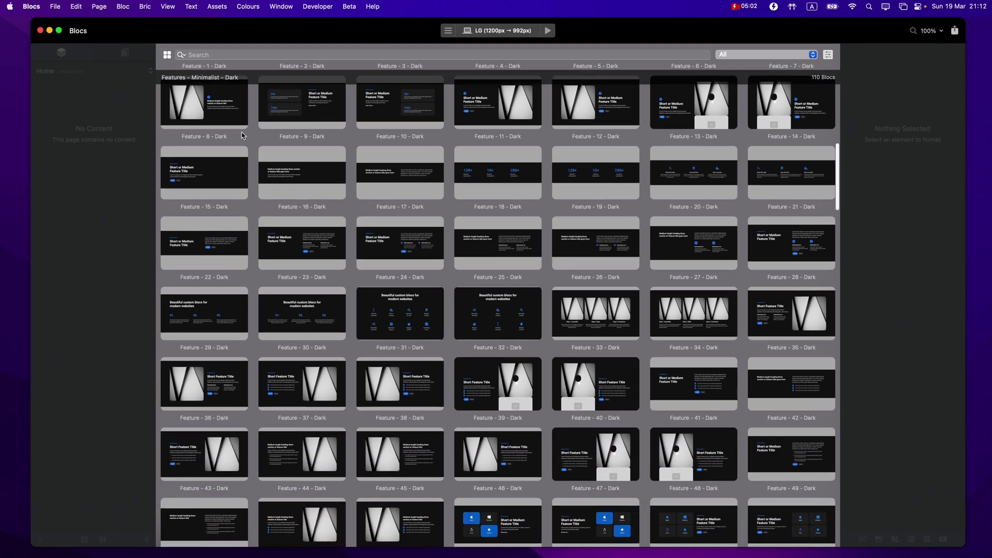
Switch the bloc library back to Minimalist and add the Navigation - 3 bloc to the empty page.
click(167, 54)
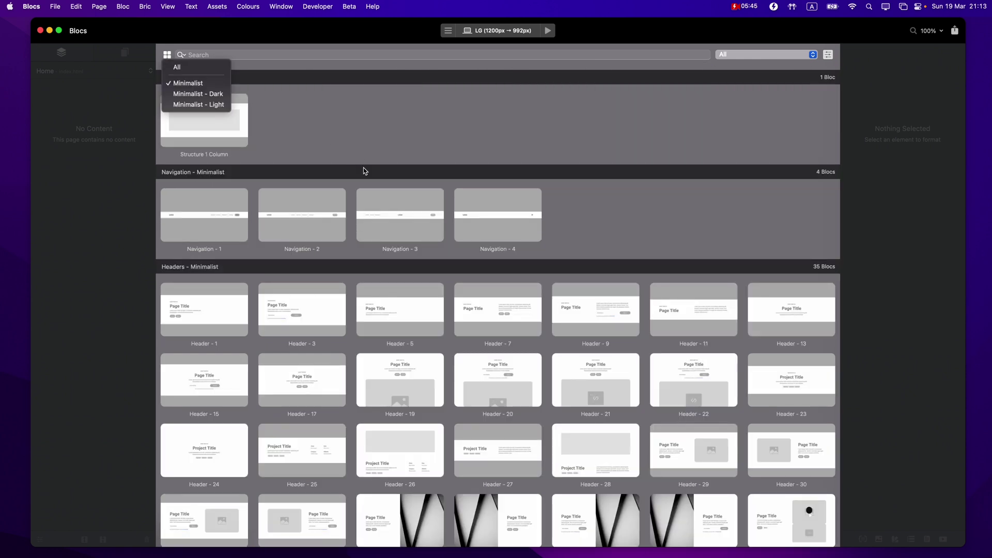
key(Escape)
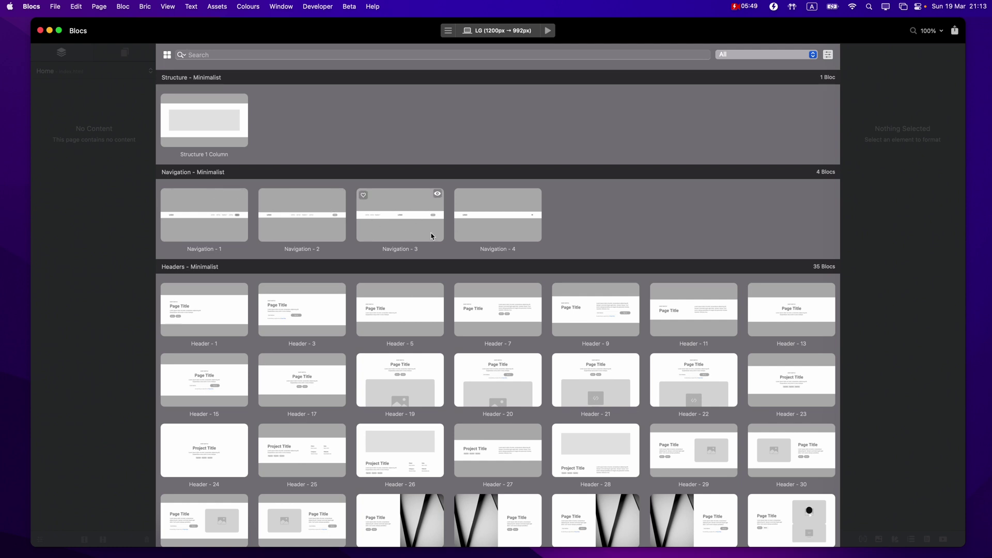
scroll(431, 236, down, 5)
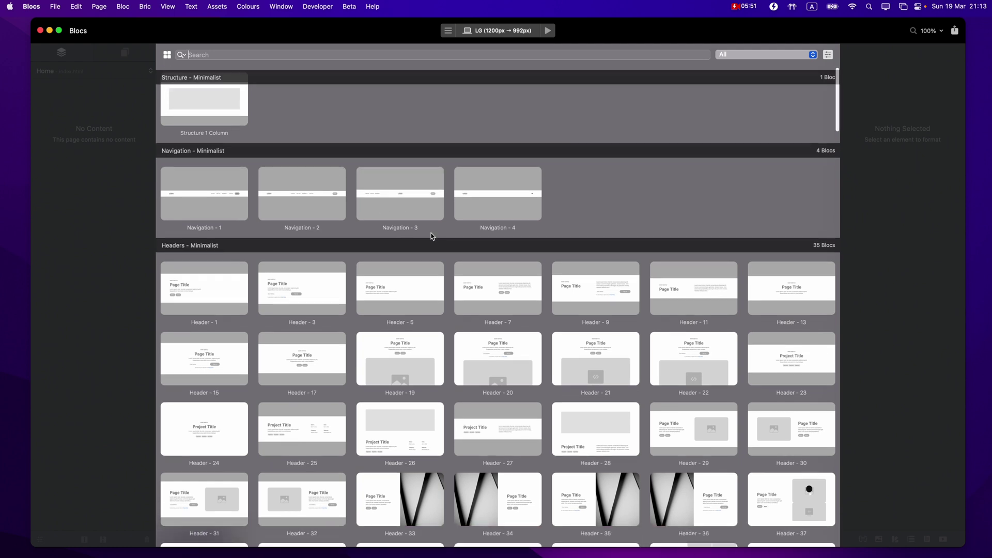
scroll(431, 236, up, 5)
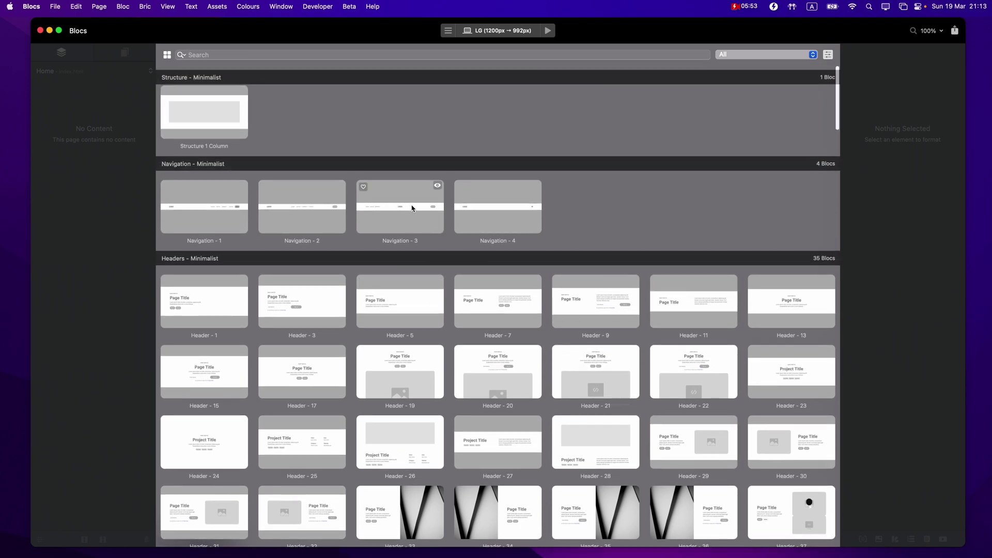
click(411, 207)
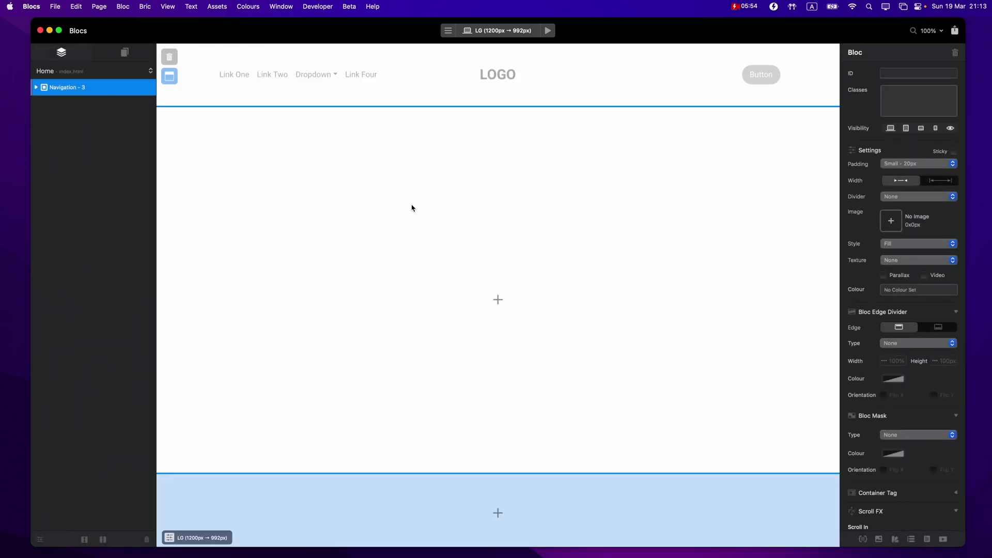
click(497, 300)
scroll(495, 259, down, 5)
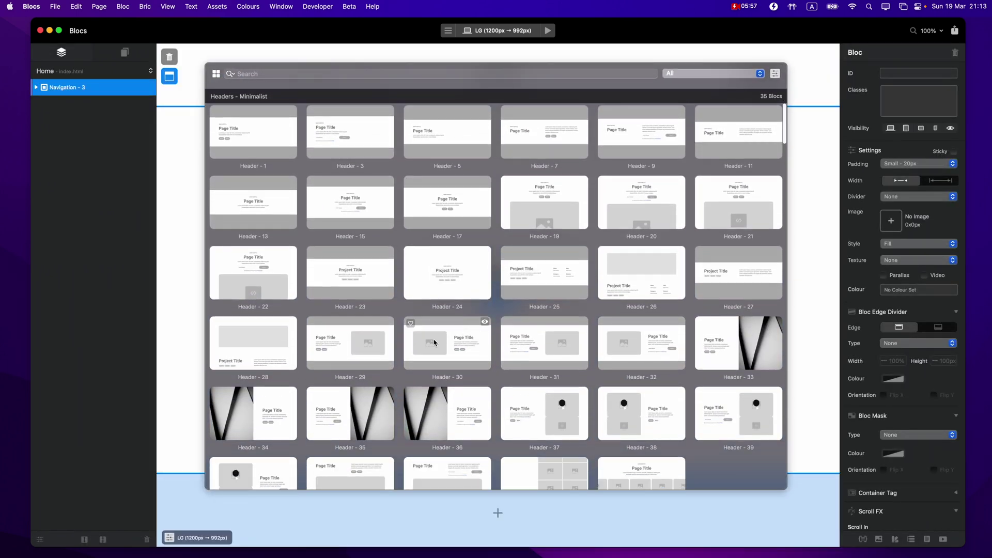
click(372, 346)
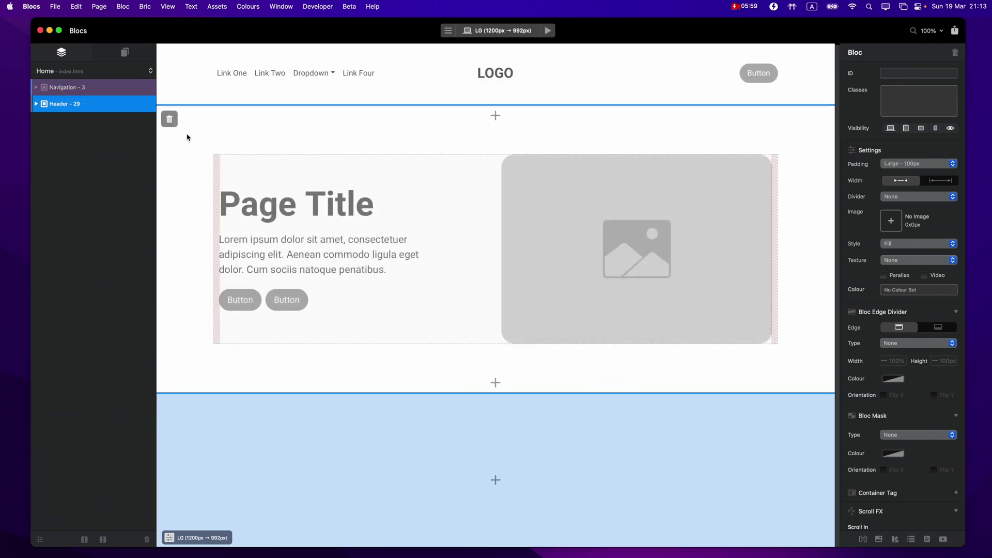
click(171, 120)
Add the Header - 45 bloc with its image grid to the main page area below the navigation.
click(497, 297)
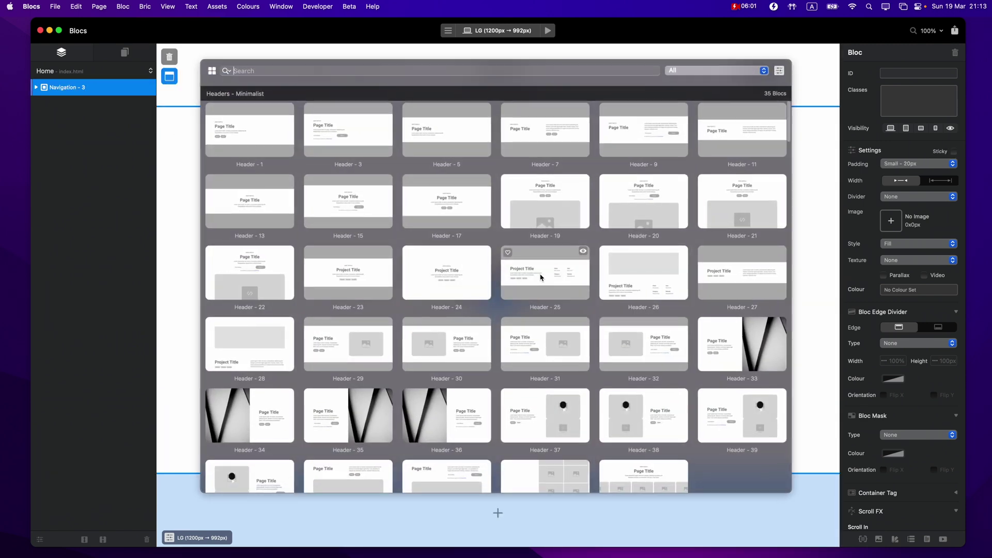
scroll(552, 270, down, 2)
click(564, 392)
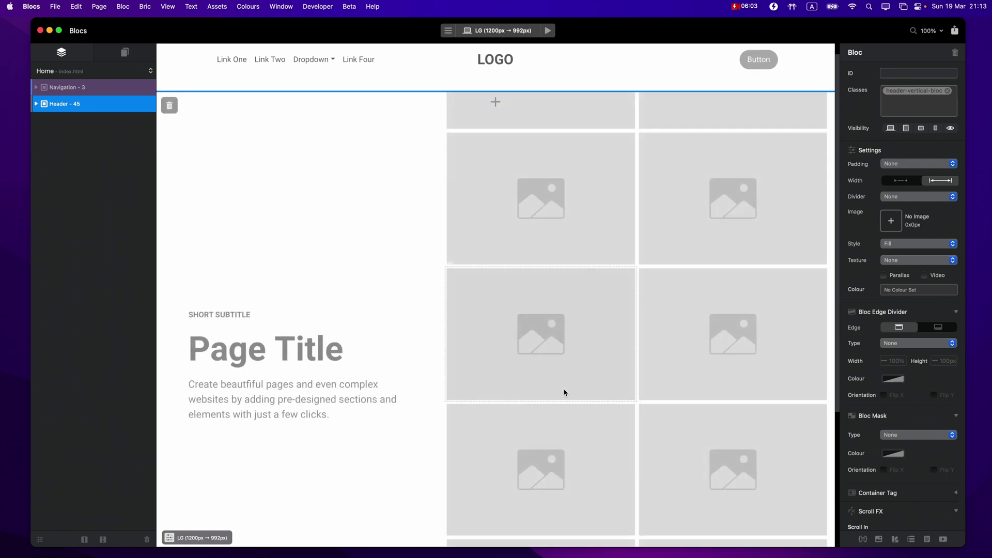
Add the Feature - 32 bloc below the header, followed by the Feature - 53 bloc.
scroll(564, 392, down, 3)
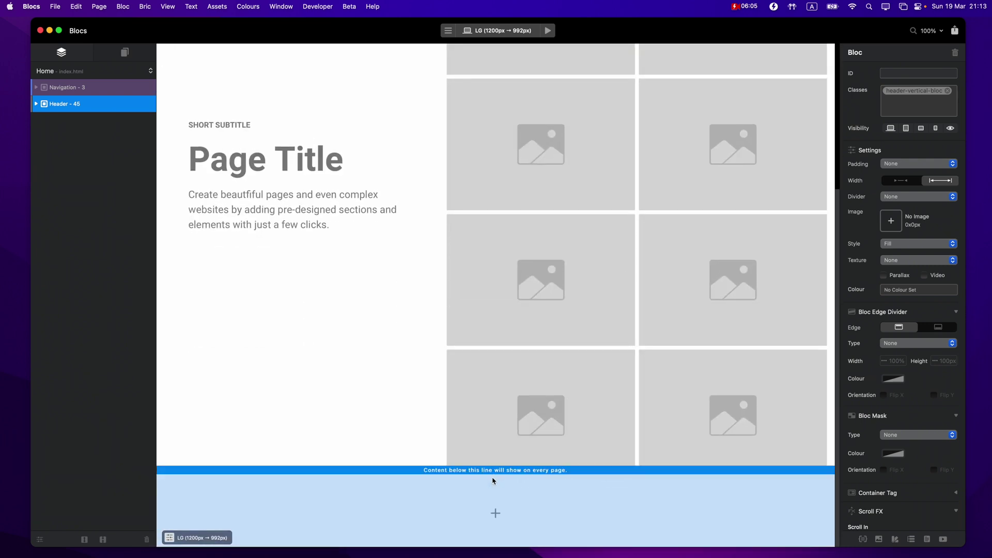
click(495, 458)
scroll(429, 355, down, 5)
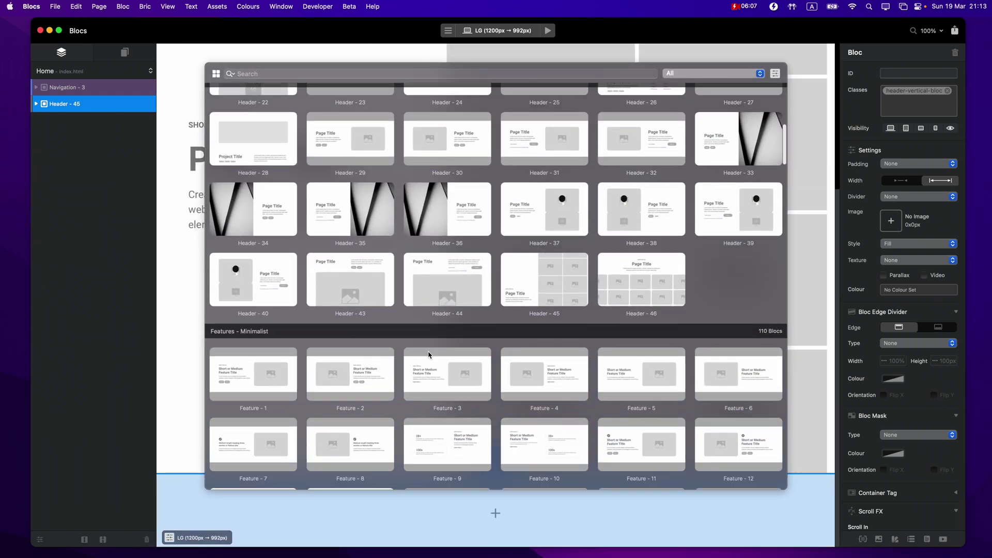
scroll(381, 314, down, 2)
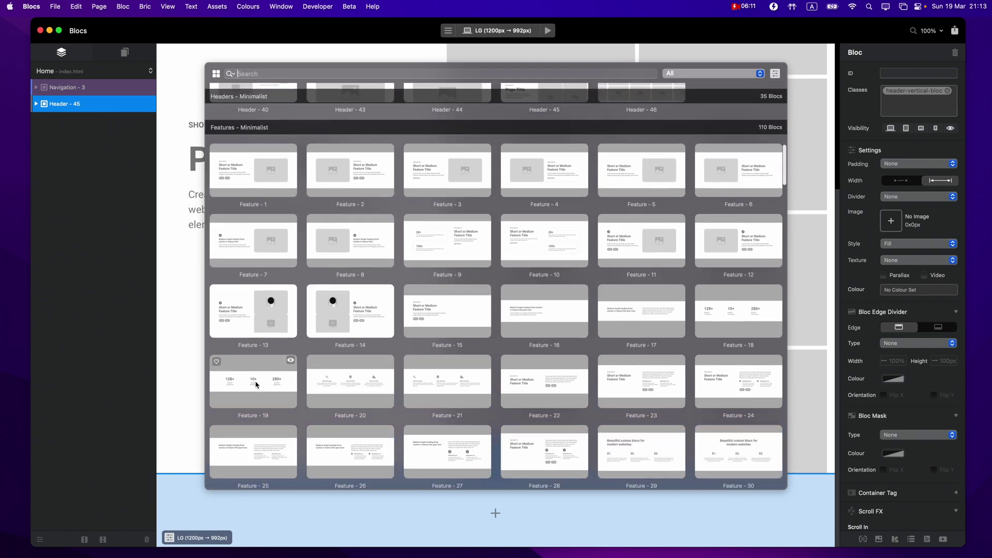
scroll(256, 384, down, 5)
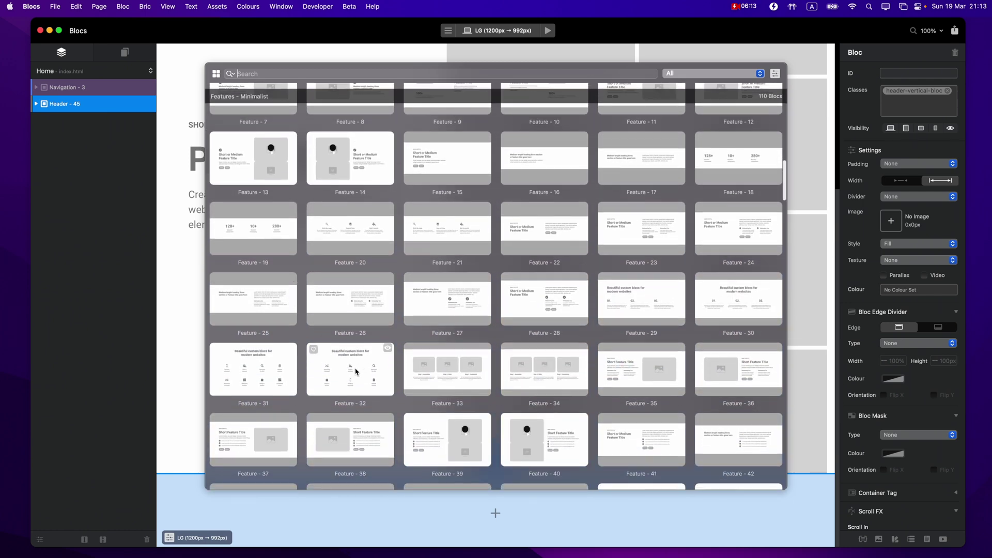
click(355, 371)
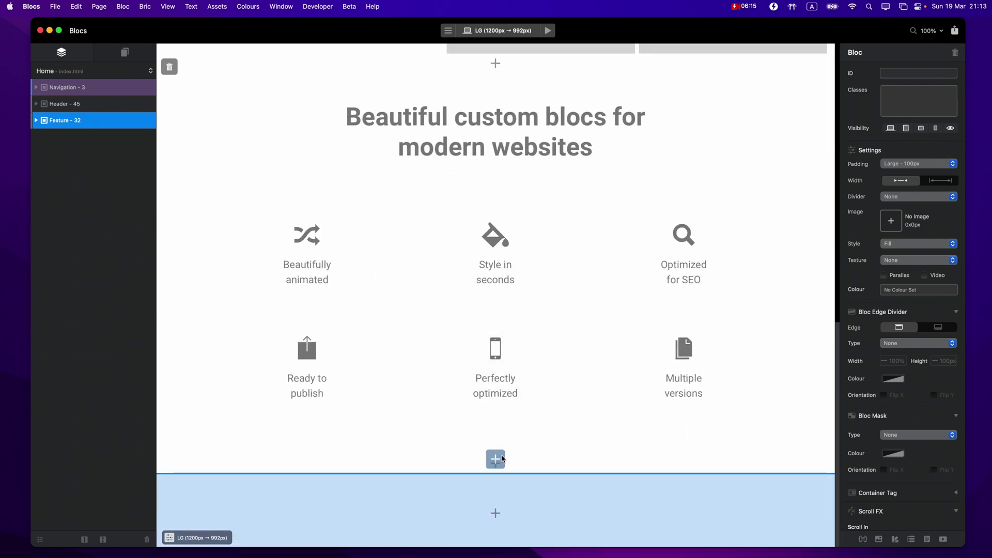
click(495, 458)
scroll(538, 397, down, 5)
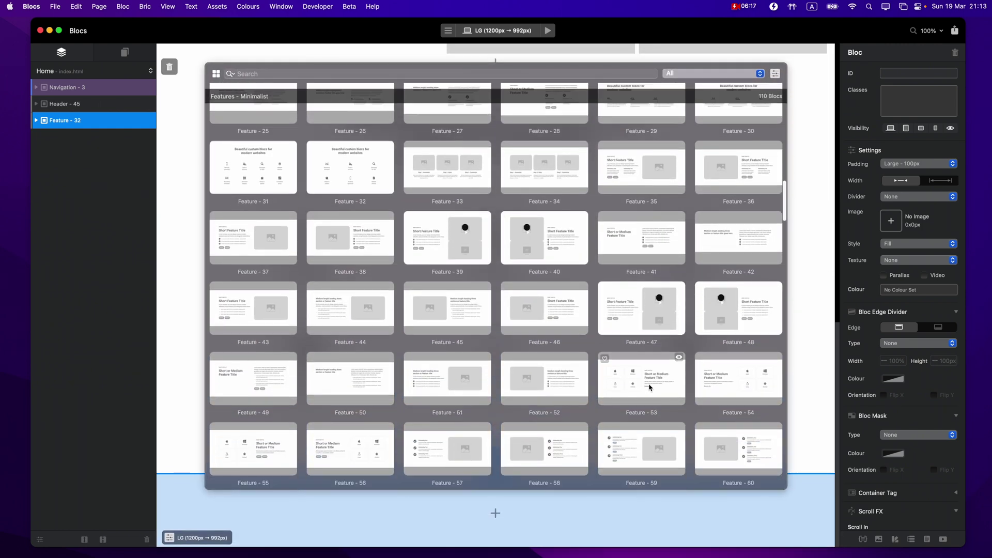
click(650, 387)
Add the Gallery - 1 bloc from the Minimalist library below the Feature - 53 bloc.
click(496, 460)
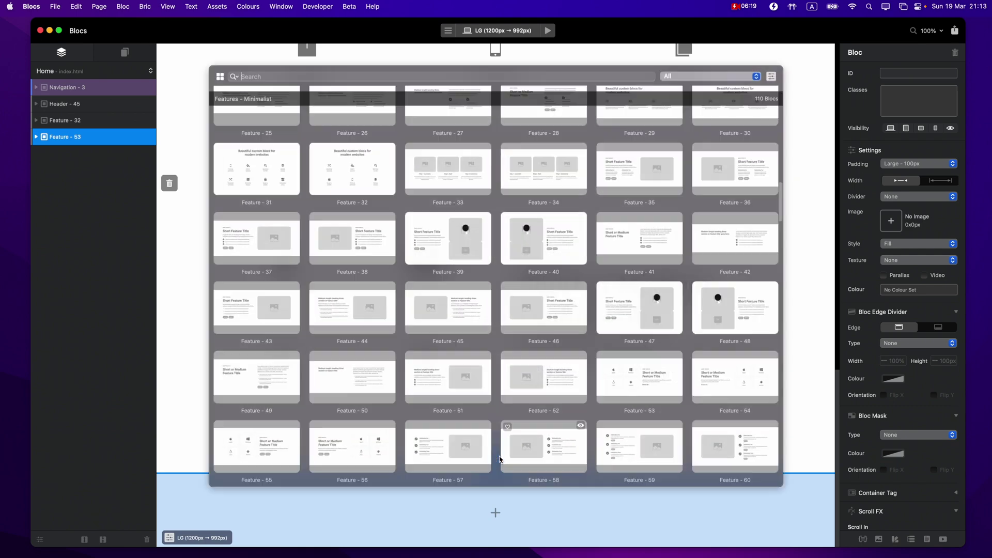
scroll(506, 387, down, 10)
scroll(509, 387, down, 15)
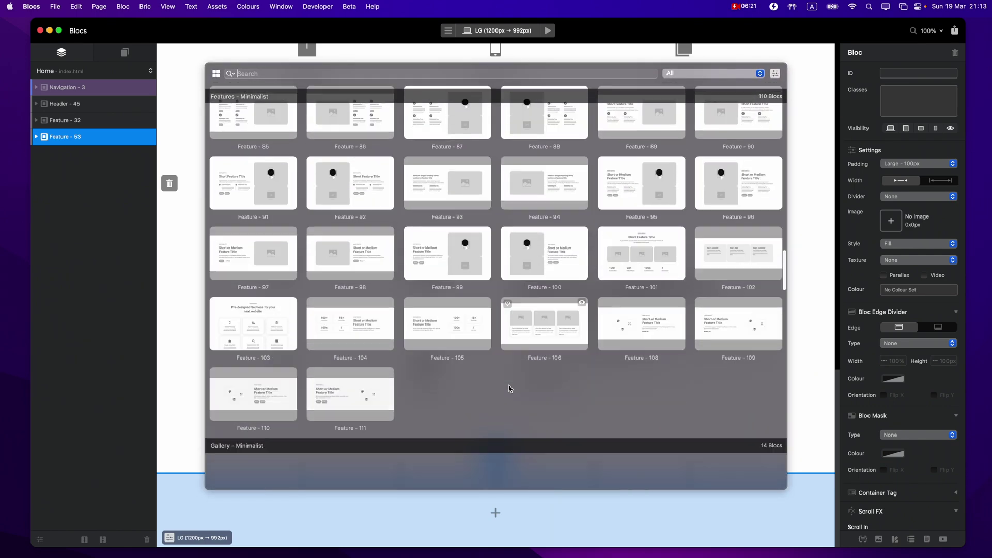
scroll(509, 388, down, 5)
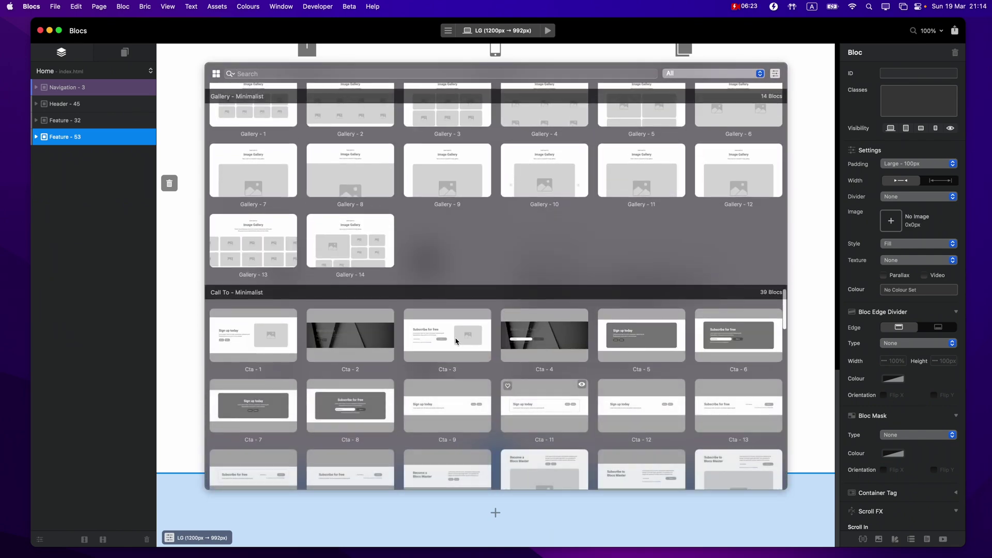
scroll(395, 265, up, 3)
click(259, 168)
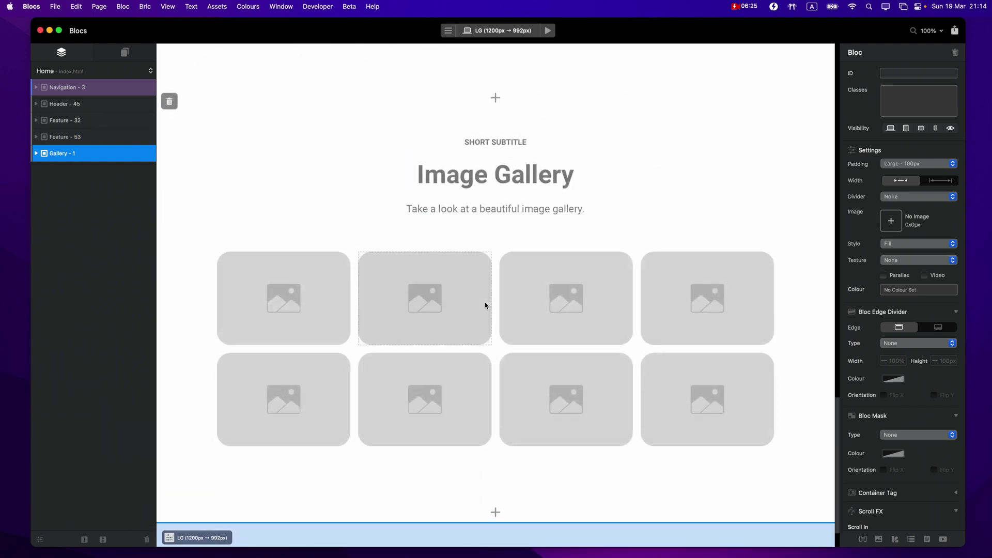
Add the CTA - 33 bloc below the image gallery, followed by the Pricing - 3 bloc.
click(495, 457)
scroll(504, 382, down, 10)
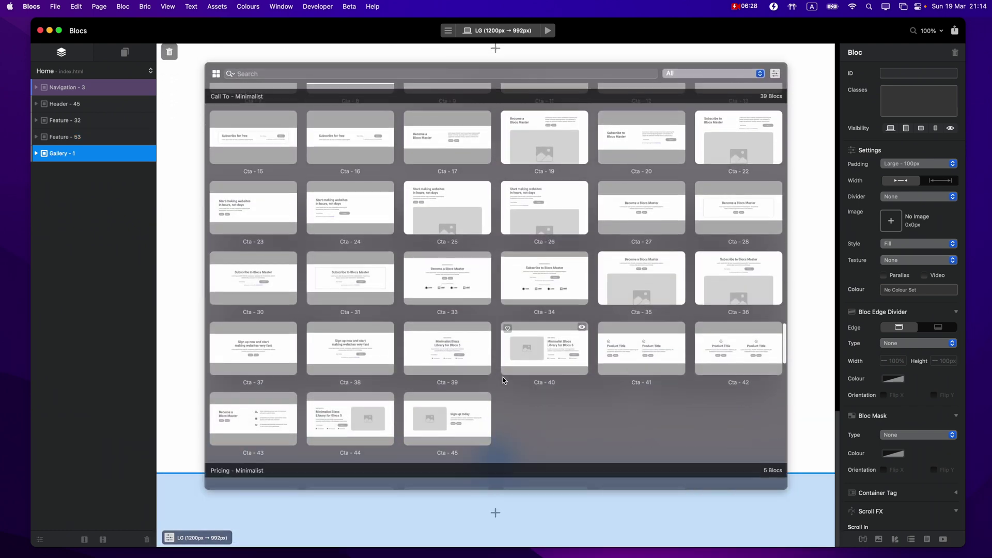
click(462, 278)
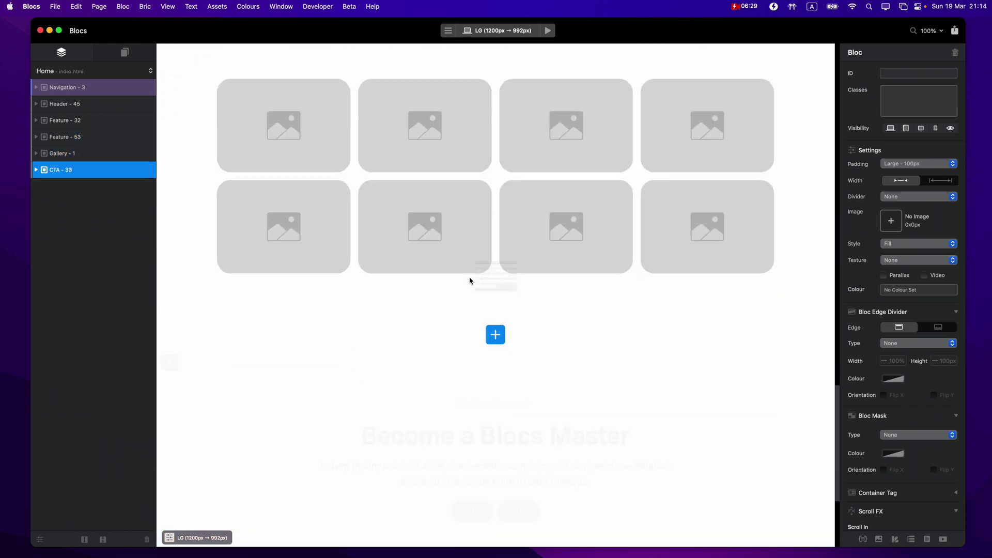
click(496, 459)
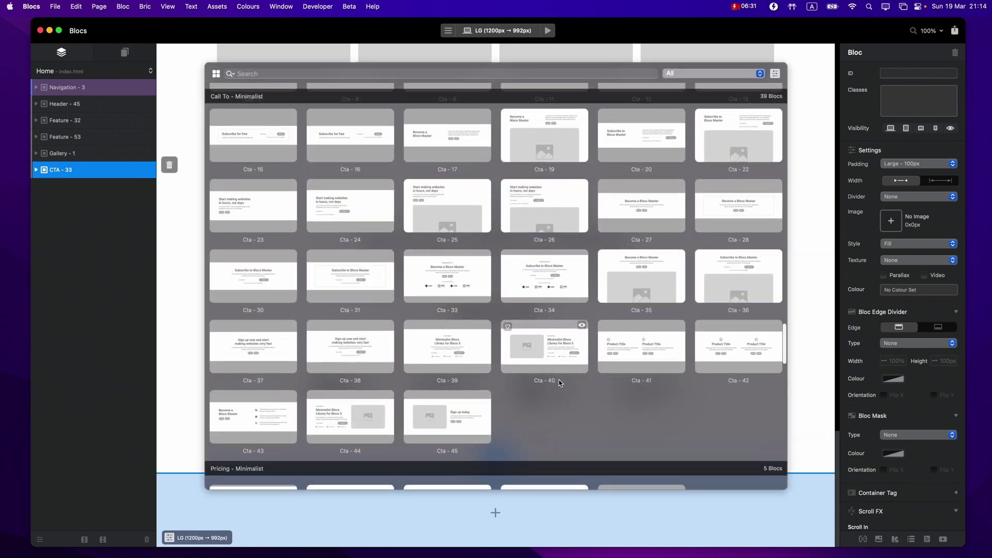
scroll(560, 383, down, 5)
click(455, 237)
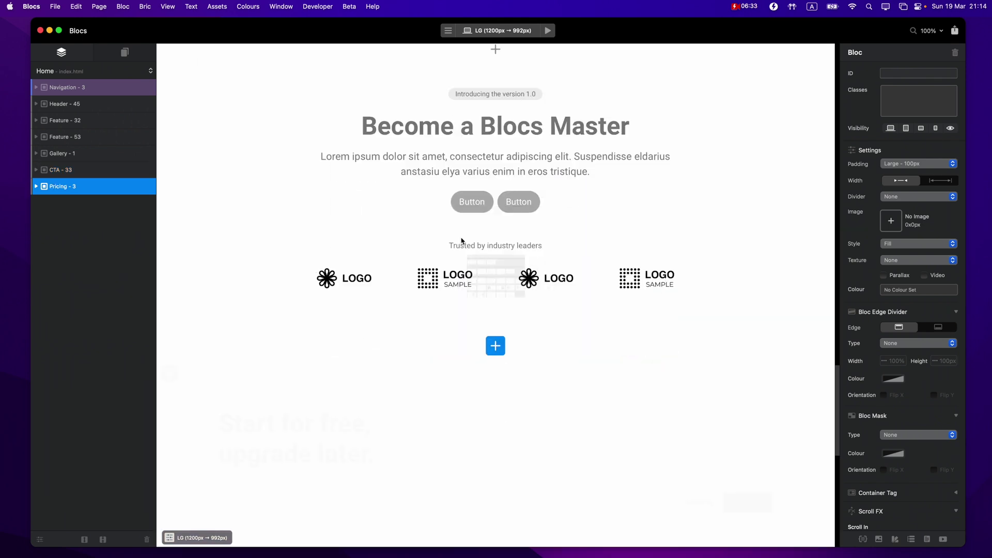
Add the Testimonials - 13 bloc below the pricing tables.
scroll(532, 408, down, 2)
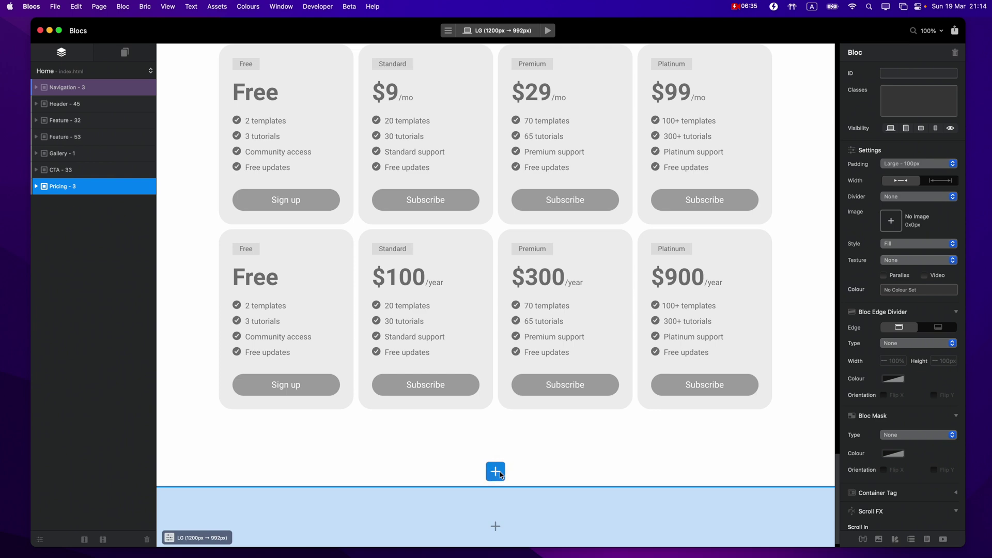
click(500, 473)
scroll(568, 310, down, 2)
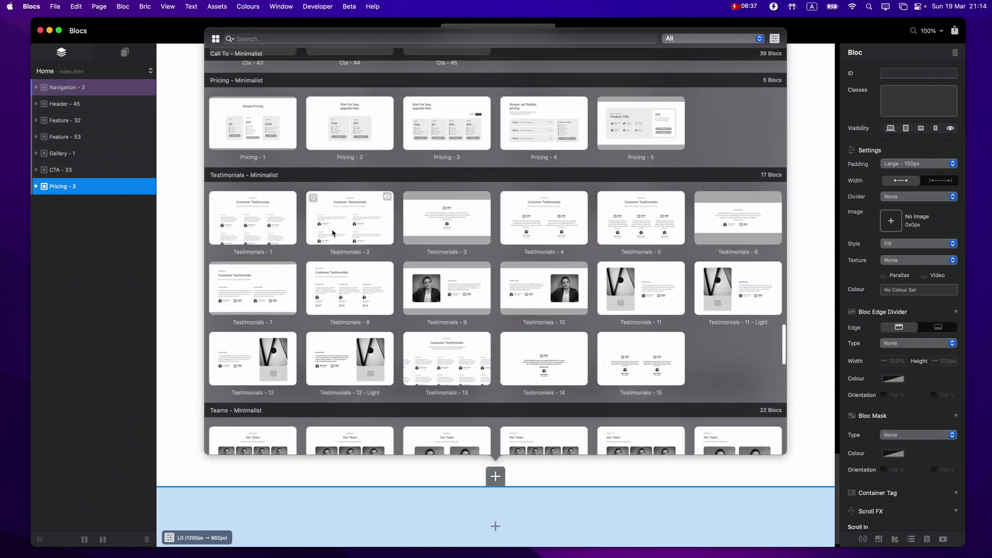
click(456, 352)
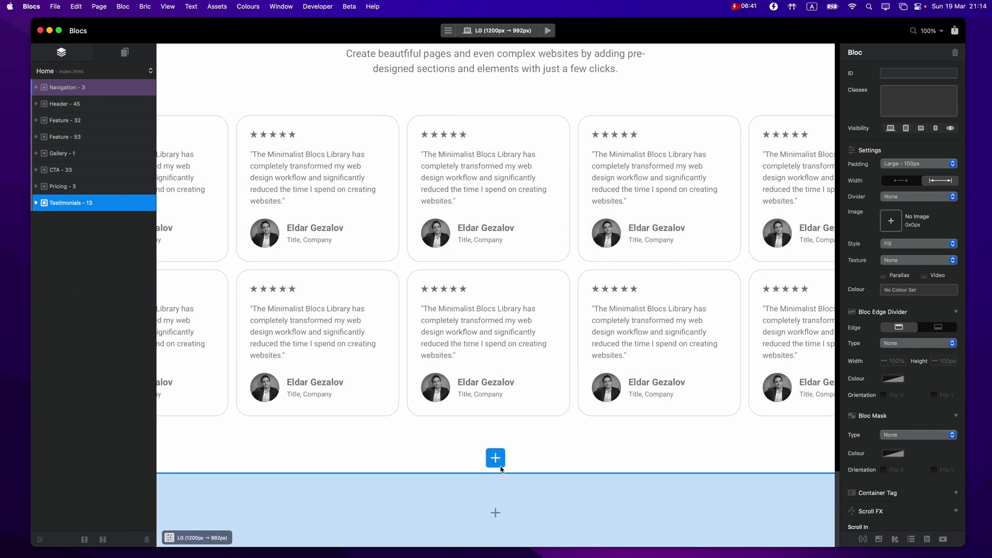
Preview several Teams blocs from the Minimalist library and add Teams - 20 below the customer testimonials.
click(495, 458)
scroll(659, 355, down, 6)
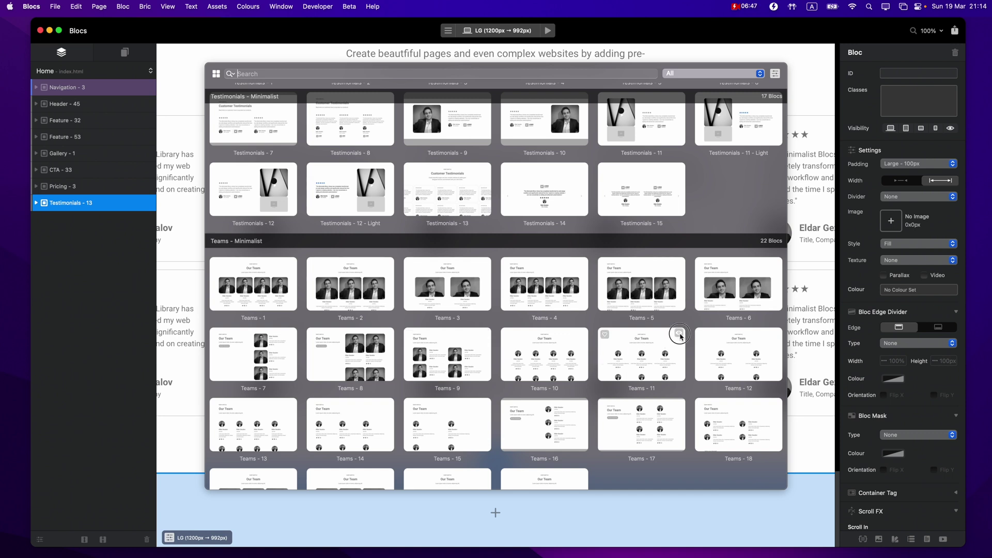
click(679, 334)
click(485, 334)
click(387, 405)
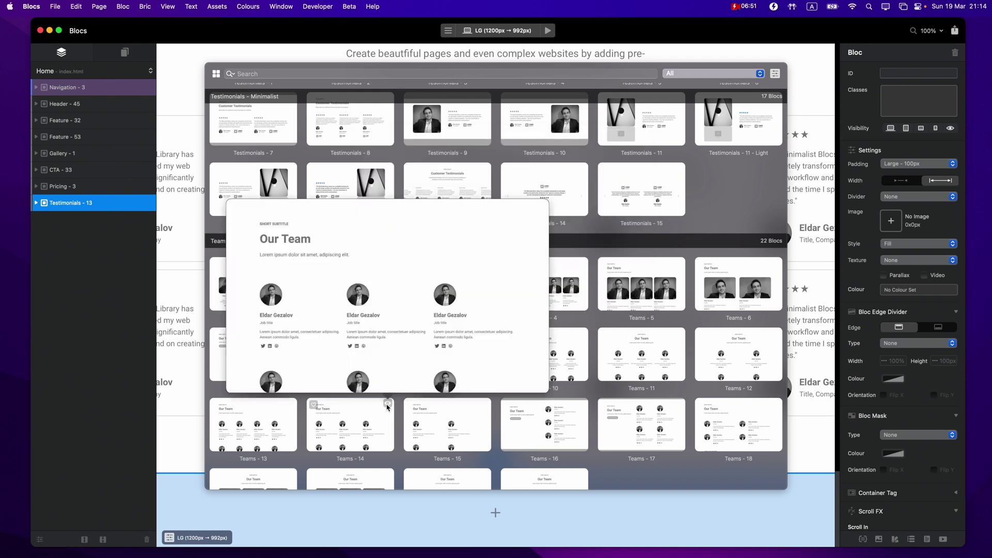
click(582, 406)
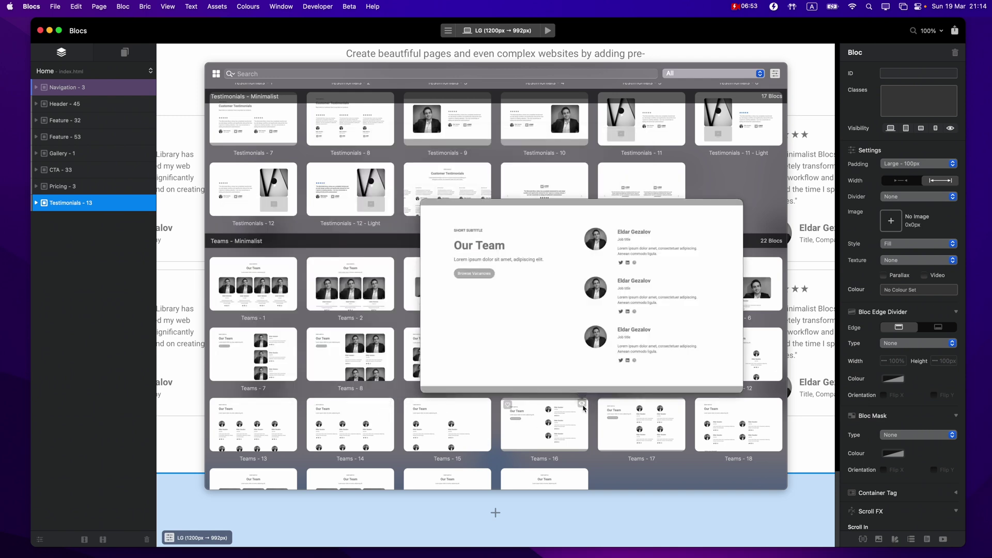
click(779, 403)
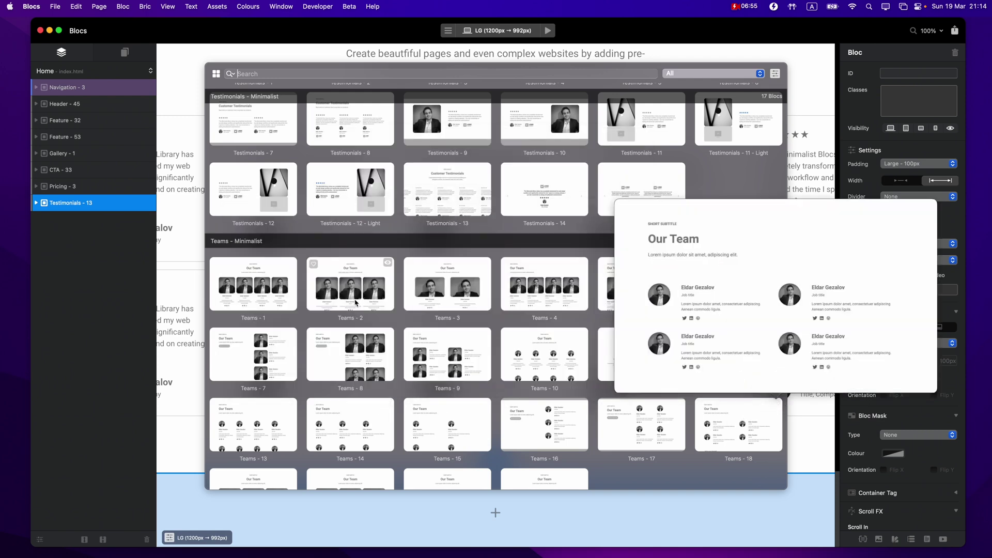
click(387, 264)
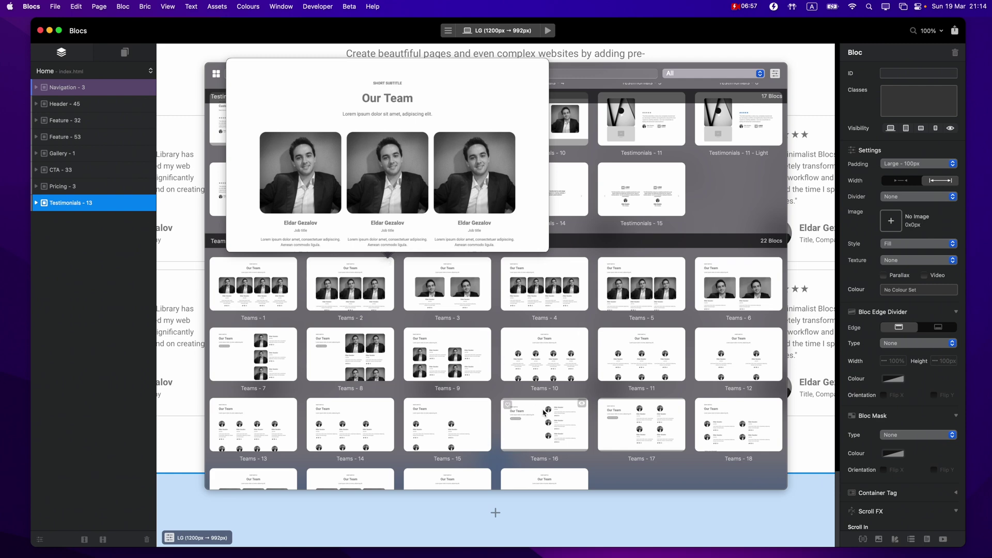
scroll(543, 411, down, 3)
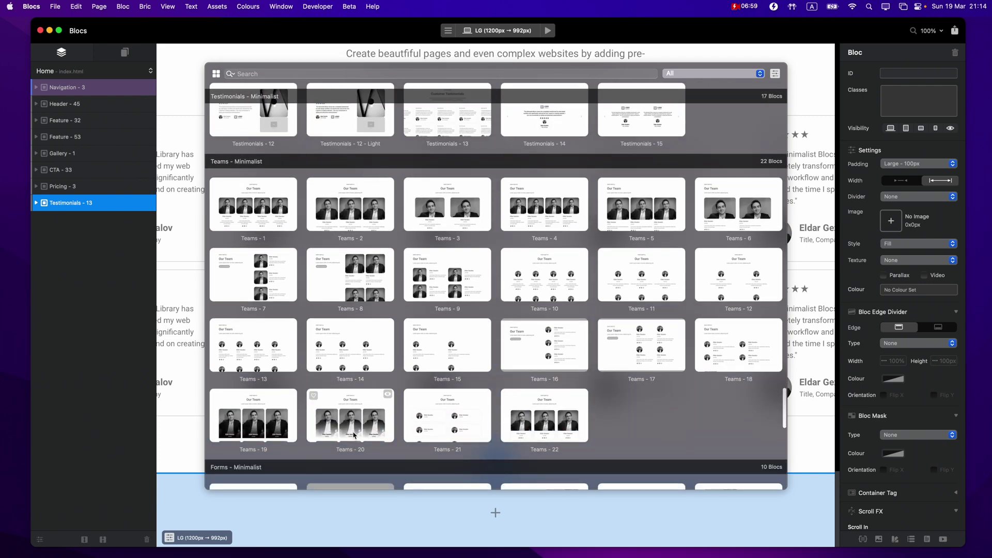
click(354, 435)
Compare FAQ bloc variants in the Minimalist library and add Faq - 6 below the team section.
scroll(355, 424, down, 3)
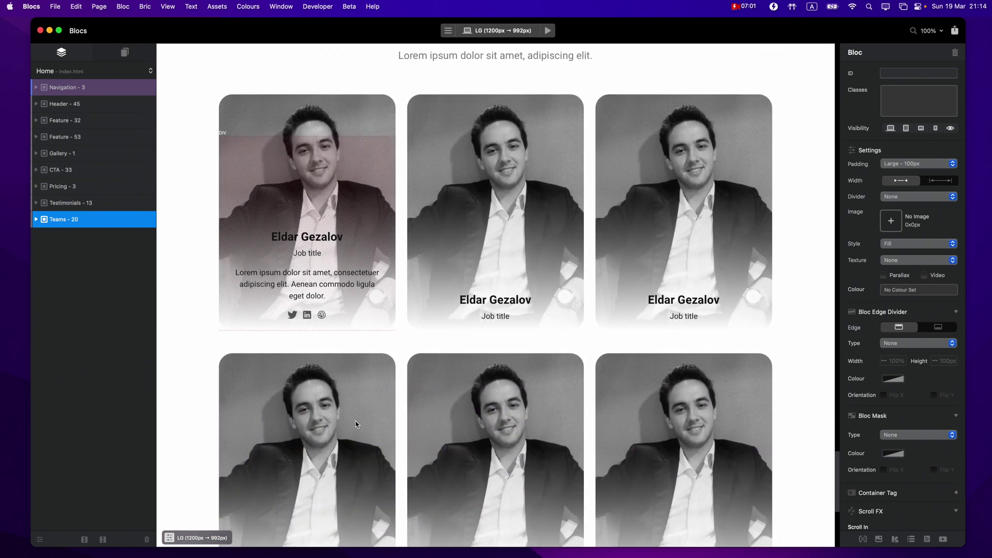
scroll(356, 424, down, 5)
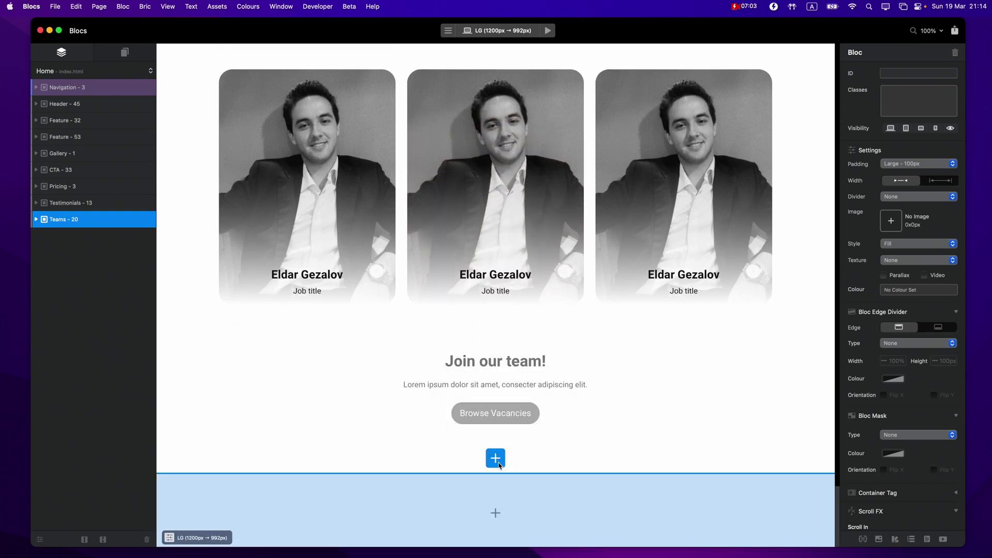
click(495, 458)
scroll(494, 386, down, 5)
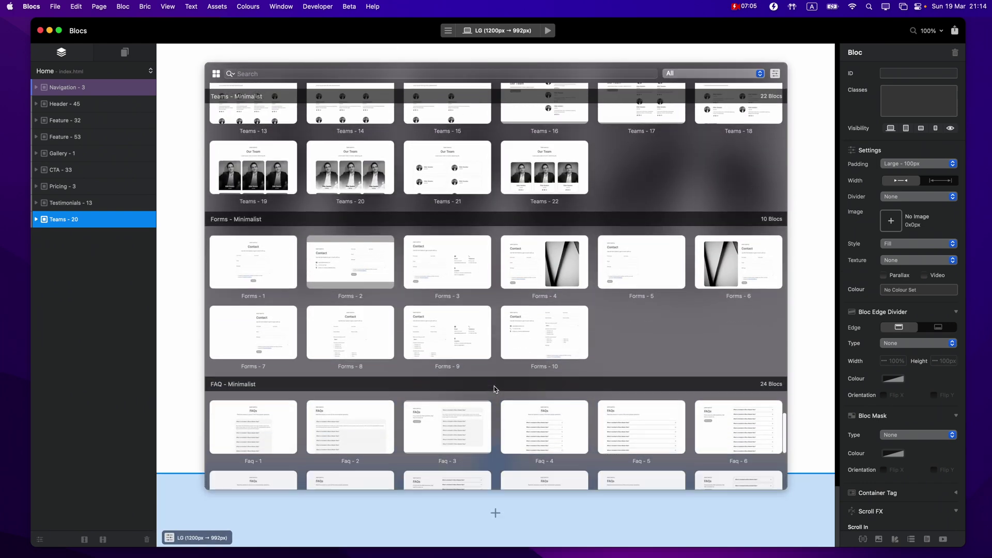
scroll(494, 385, down, 3)
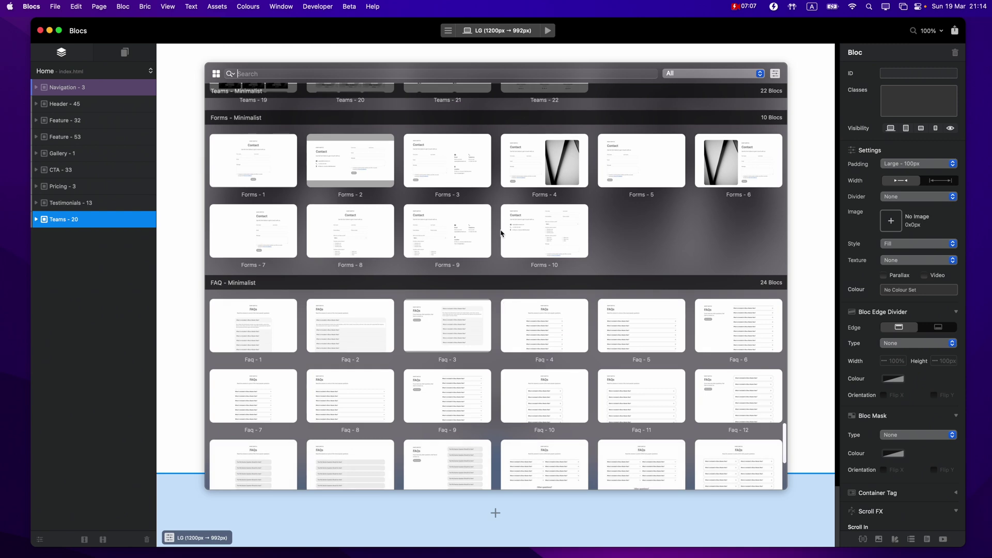
scroll(594, 273, down, 2)
mouse_move(680, 311)
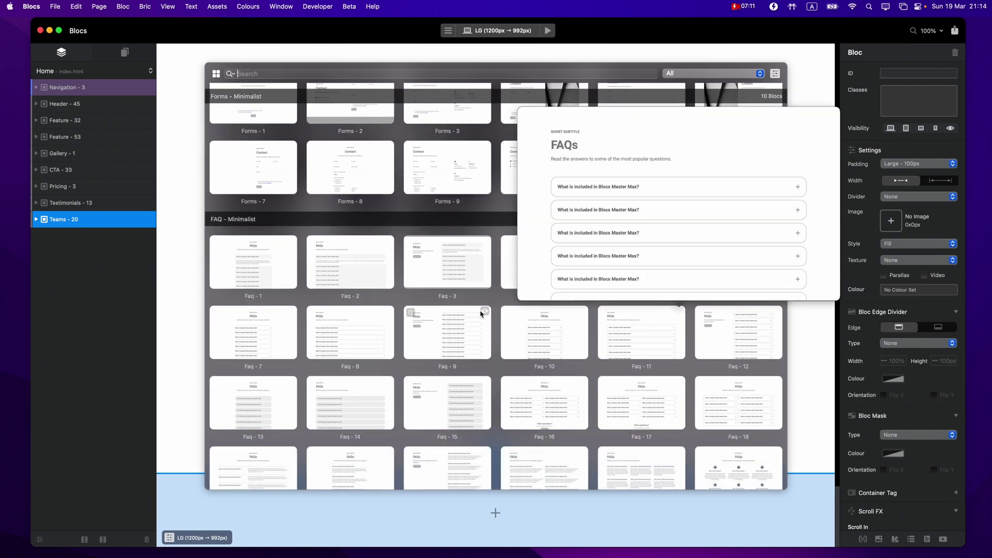
mouse_move(486, 313)
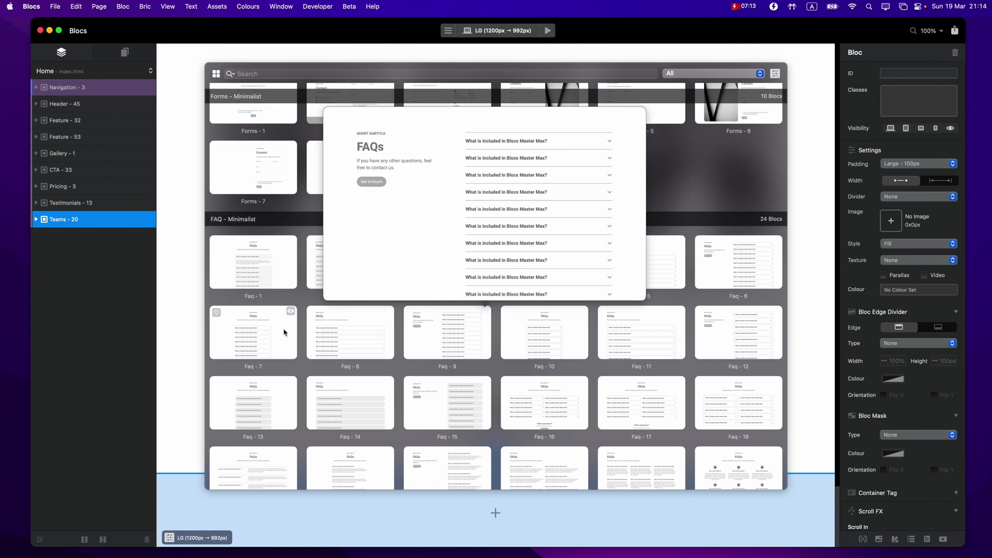
mouse_move(291, 313)
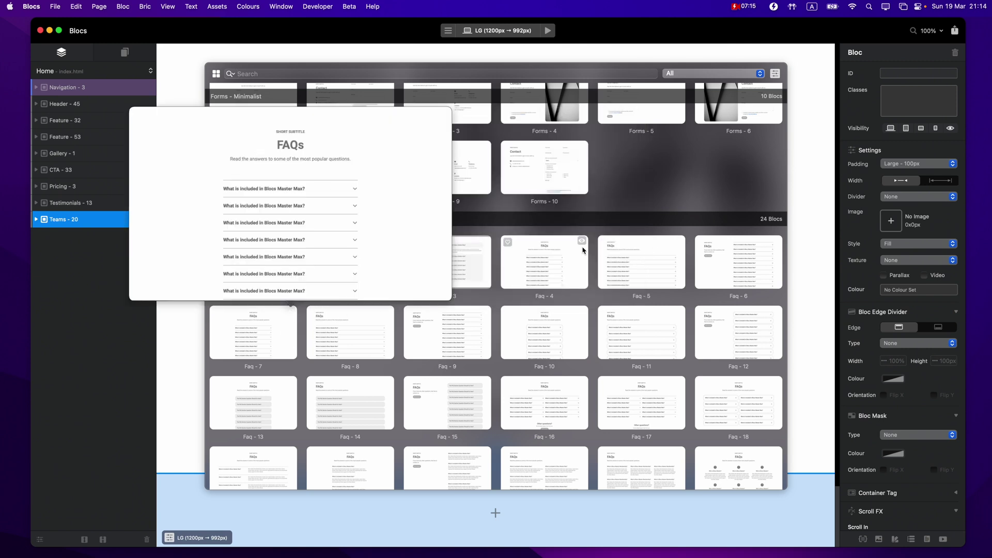
mouse_move(775, 246)
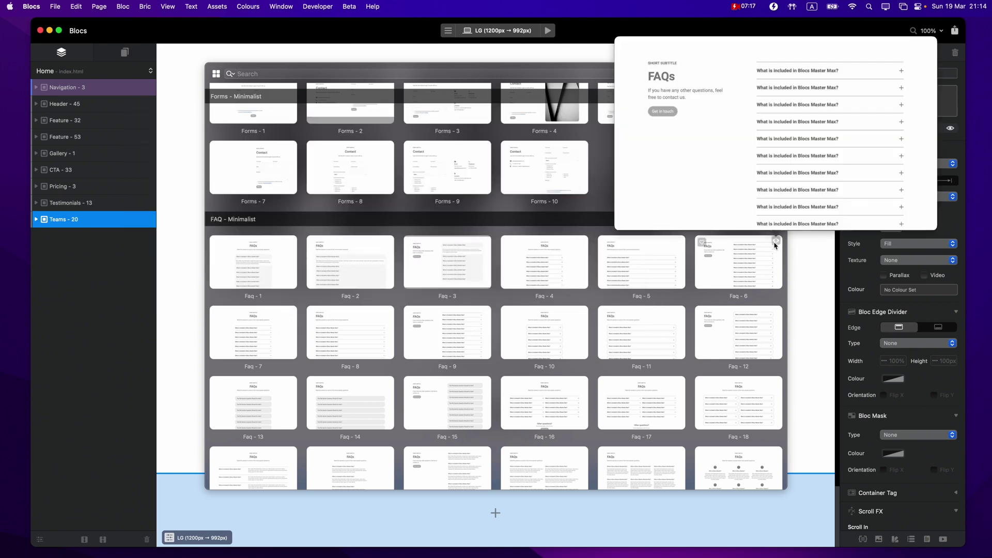
click(741, 259)
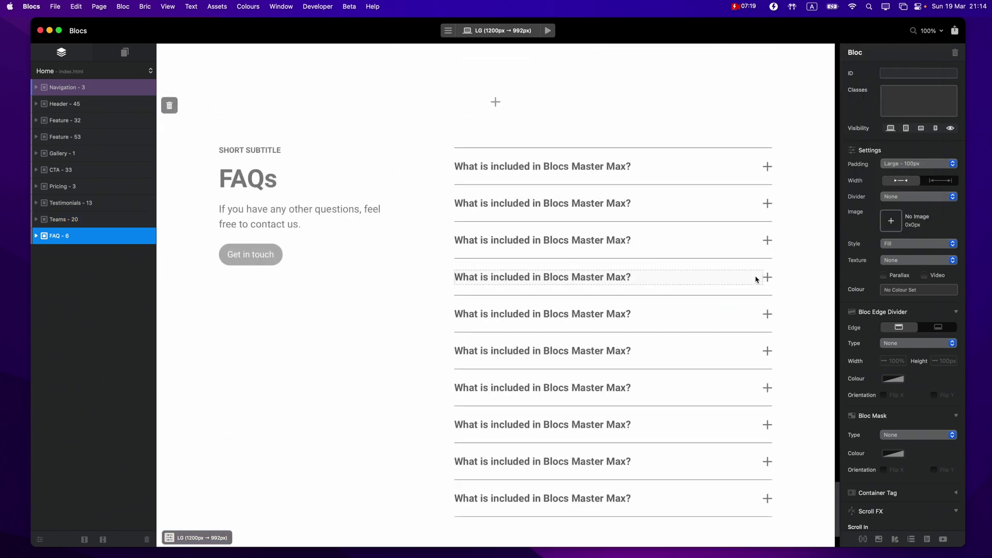
Add the Forms - 2 contact bloc from the Minimalist library below the FAQs.
scroll(755, 280, down, 3)
click(495, 458)
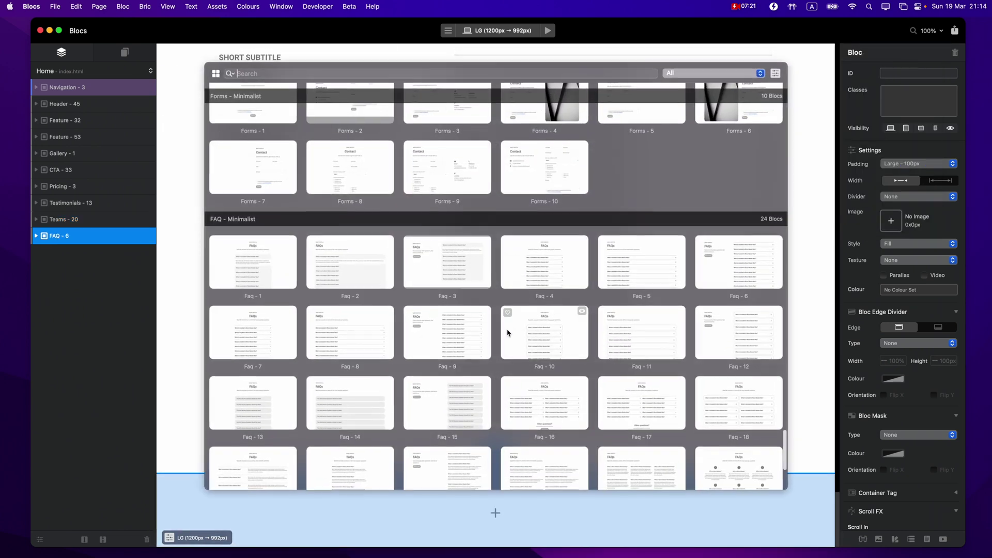
scroll(506, 331, down, 10)
scroll(506, 335, up, 2)
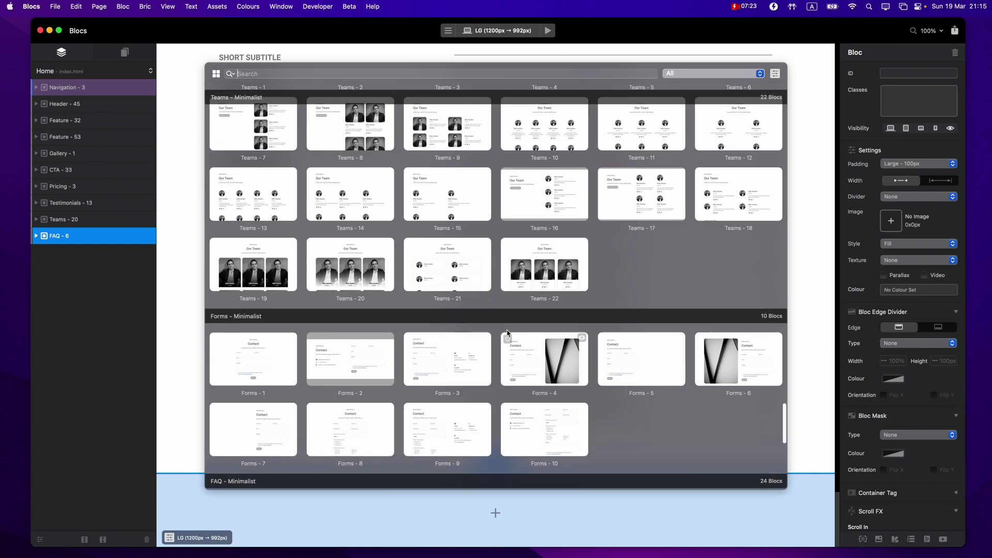
click(370, 366)
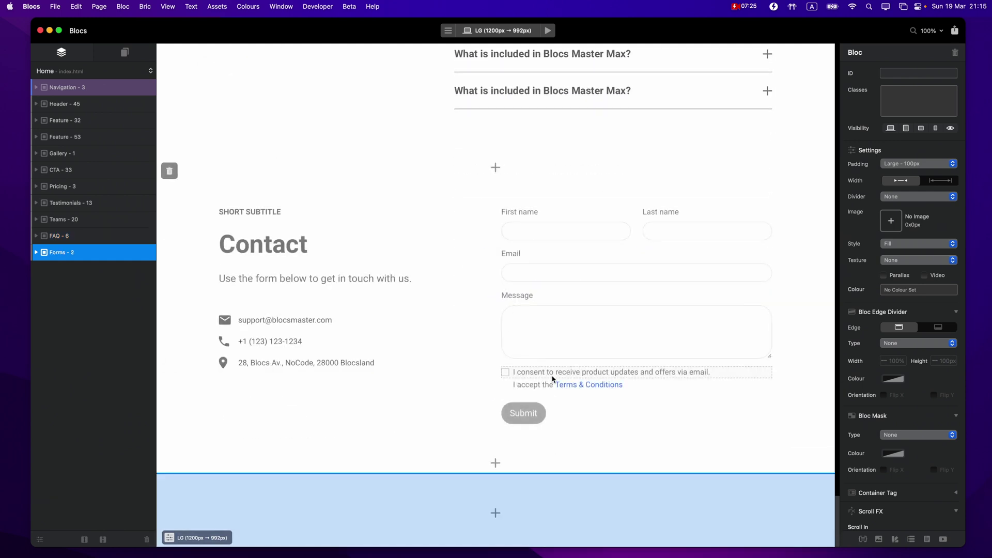
Add the Footers - 2 bloc to the global area below the contact form.
click(497, 514)
scroll(483, 356, down, 10)
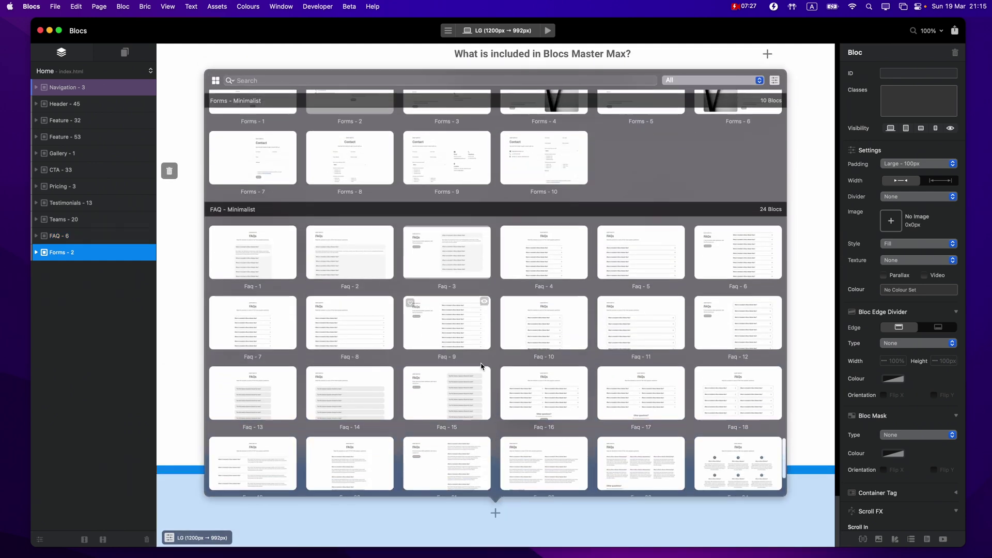
click(359, 390)
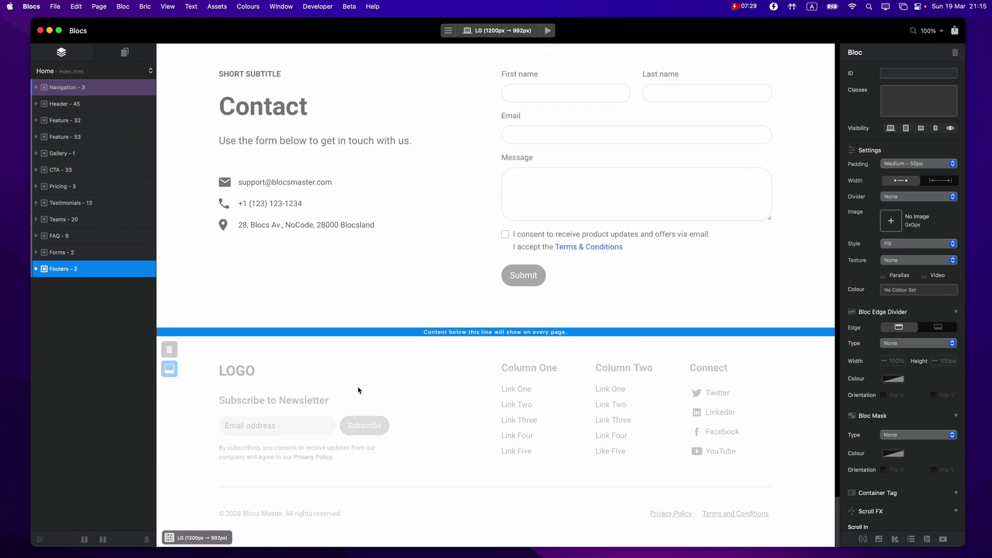
Preview the Home page from the header down to the pricing tables and switch the prices to yearly.
scroll(551, 284, up, 10)
scroll(551, 283, up, 15)
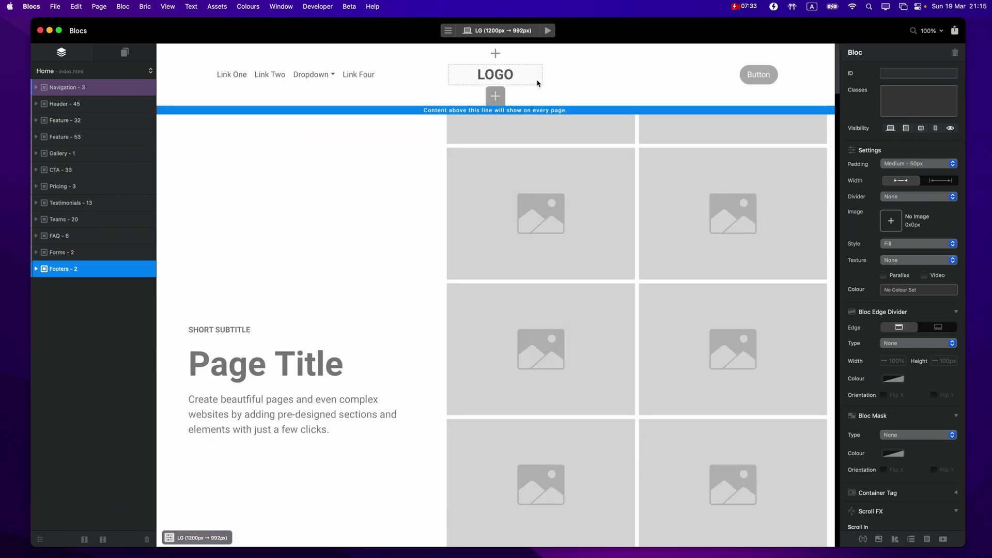
click(547, 32)
scroll(580, 248, down, 10)
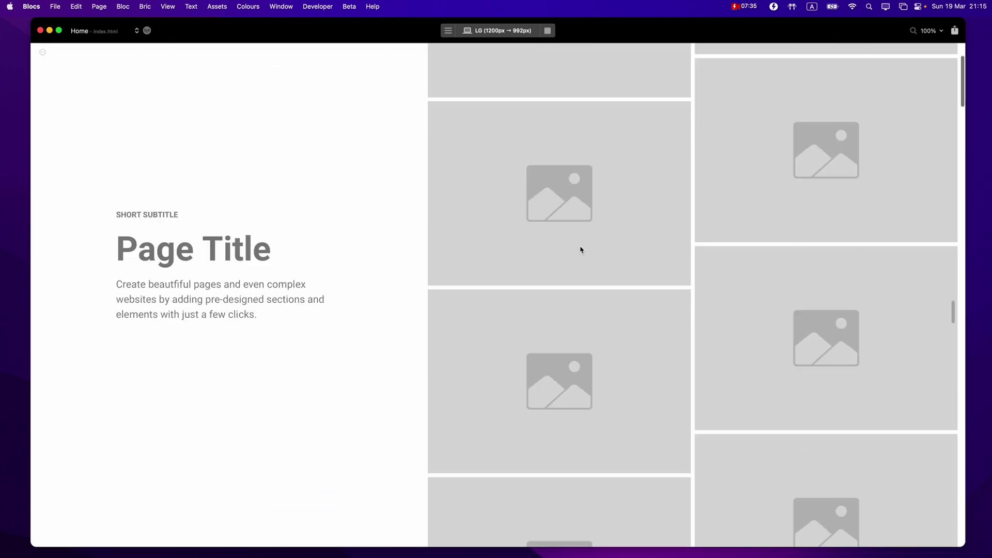
scroll(580, 249, down, 15)
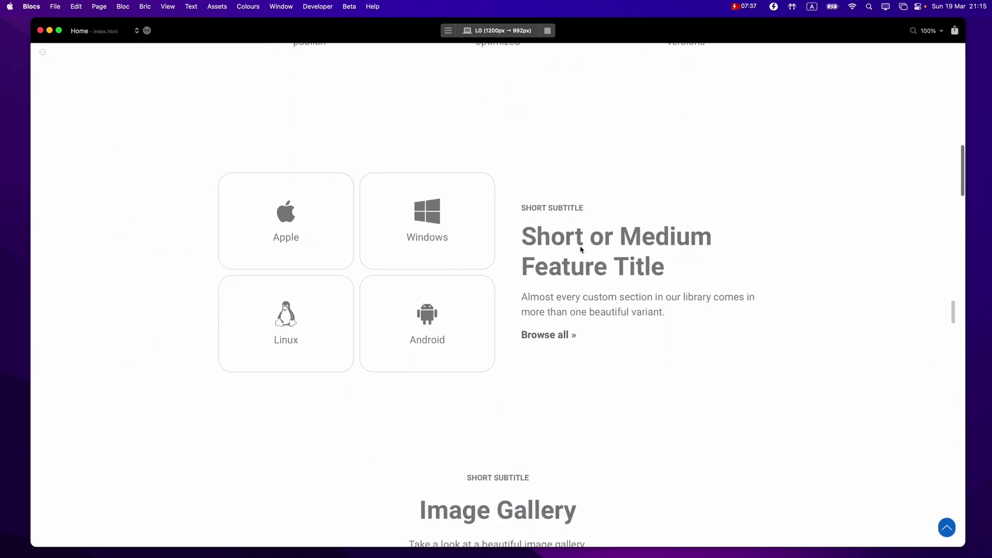
scroll(580, 250, down, 10)
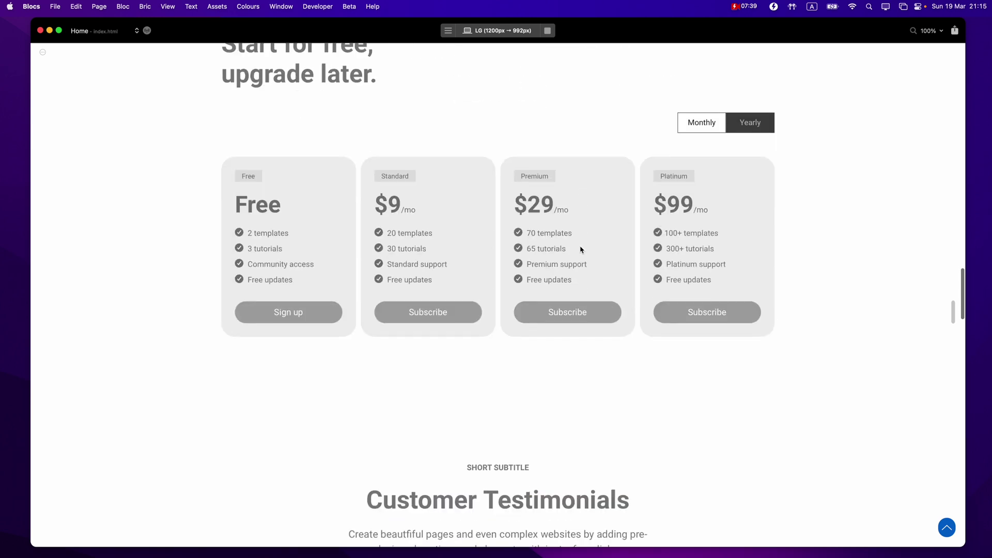
scroll(580, 248, up, 2)
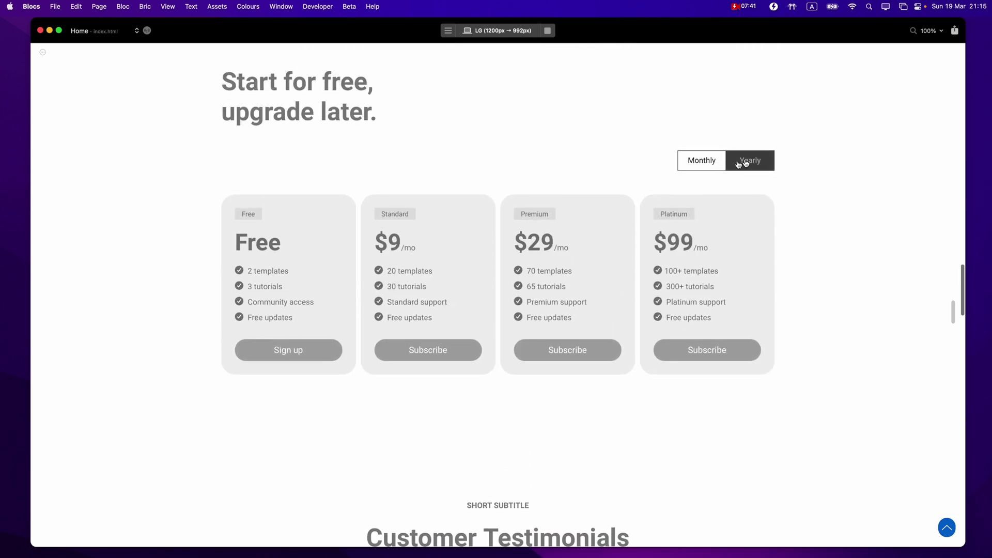
scroll(833, 278, down, 1)
scroll(686, 214, up, 1)
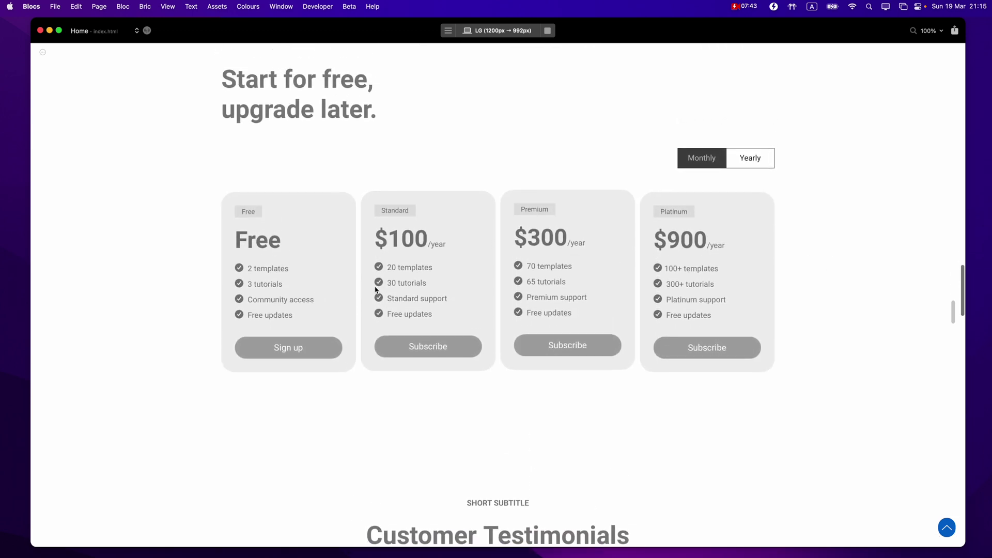
Review the testimonials, team, contact and footer sections in the preview, expanding and collapsing the fourth FAQ question.
scroll(727, 297, down, 12)
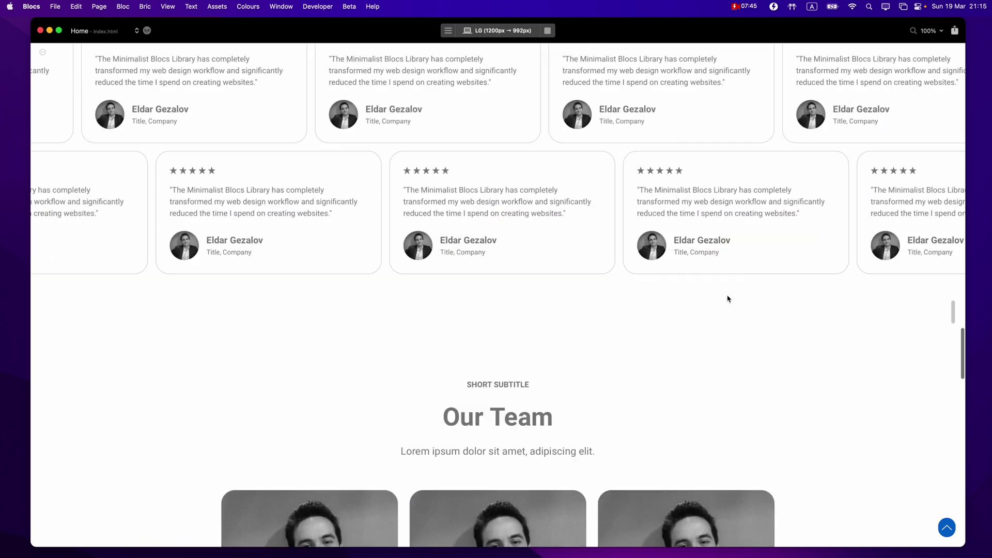
scroll(727, 297, down, 8)
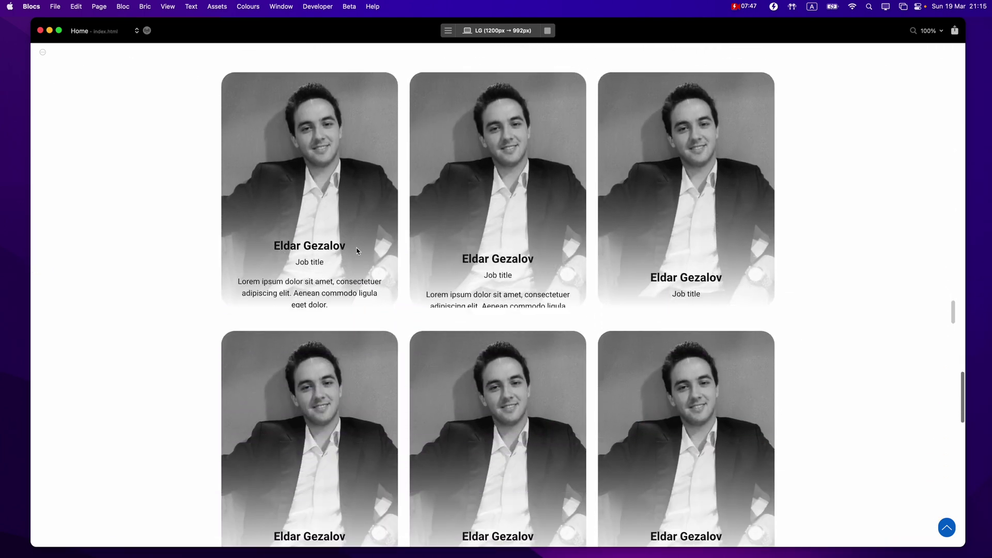
scroll(357, 251, down, 15)
click(610, 270)
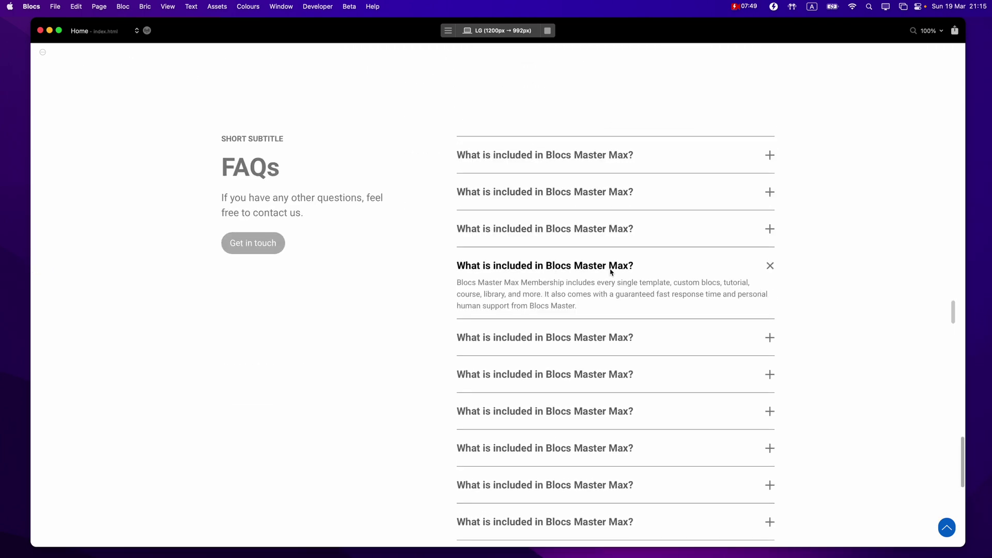
click(615, 270)
scroll(662, 326, down, 10)
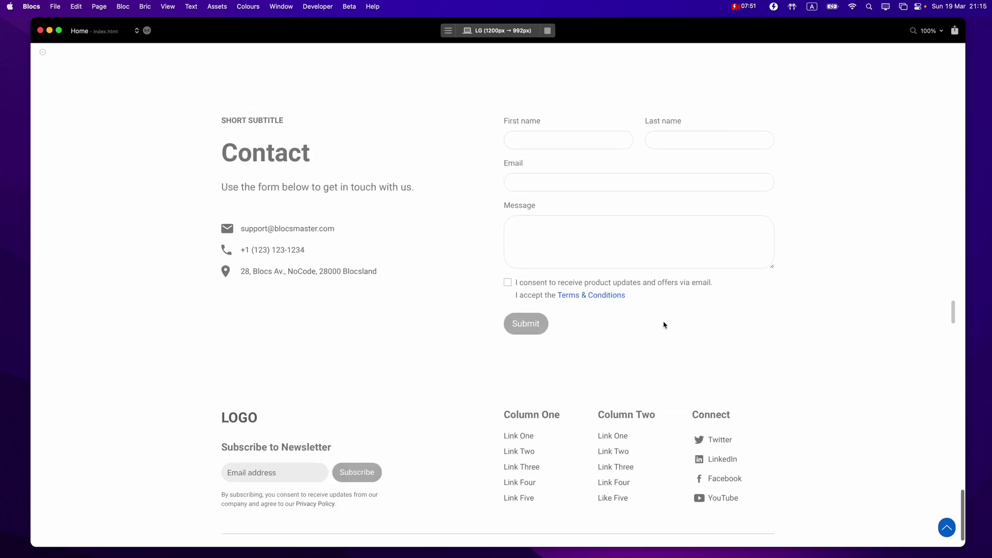
scroll(662, 326, down, 2)
scroll(577, 117, up, 3)
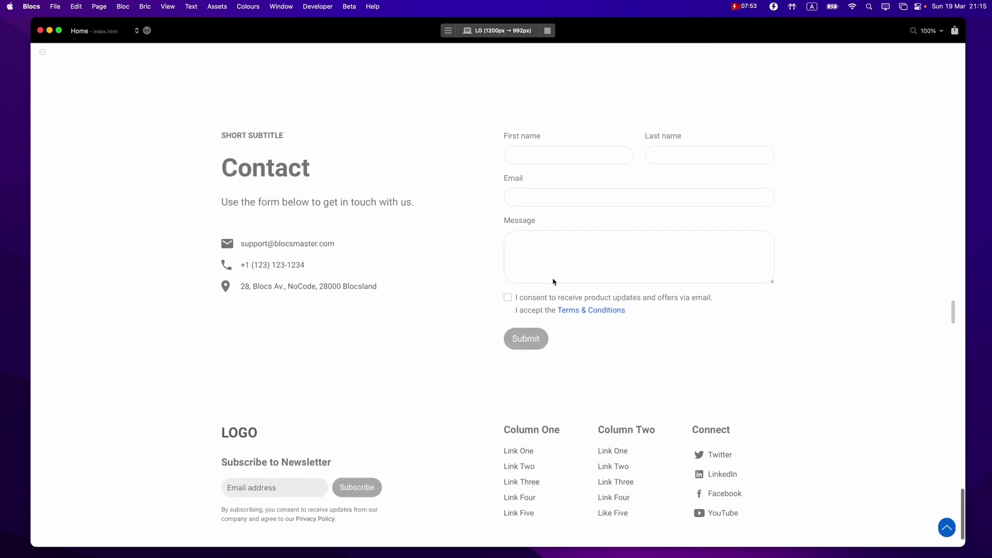
scroll(552, 282, down, 3)
scroll(764, 354, up, 15)
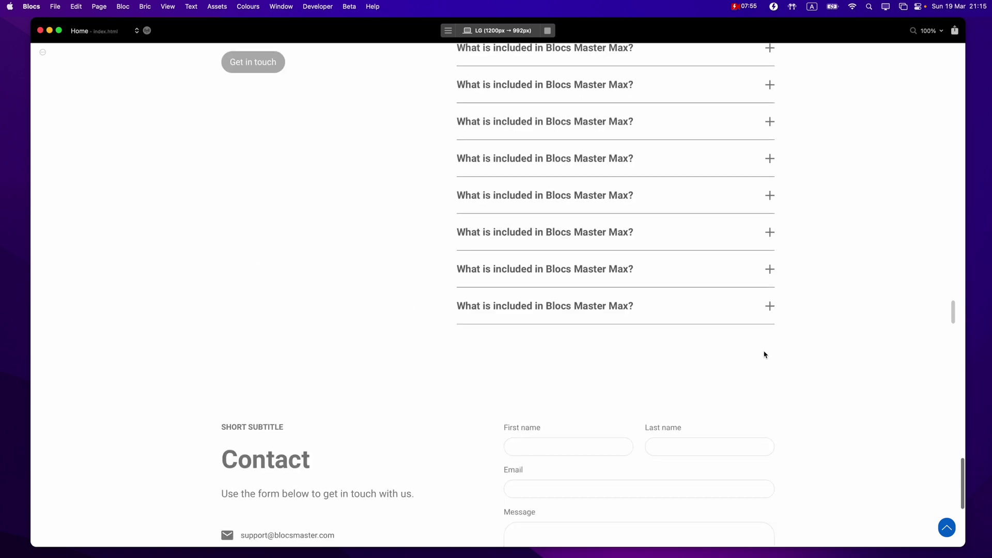
Exit the page preview and select the Feature - 32 bloc below the header.
click(548, 30)
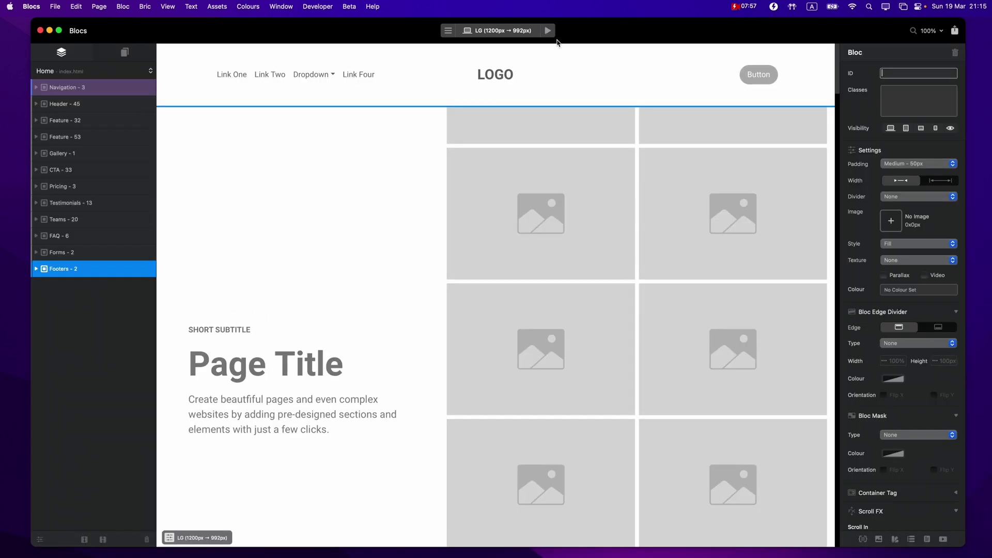
scroll(680, 216, down, 10)
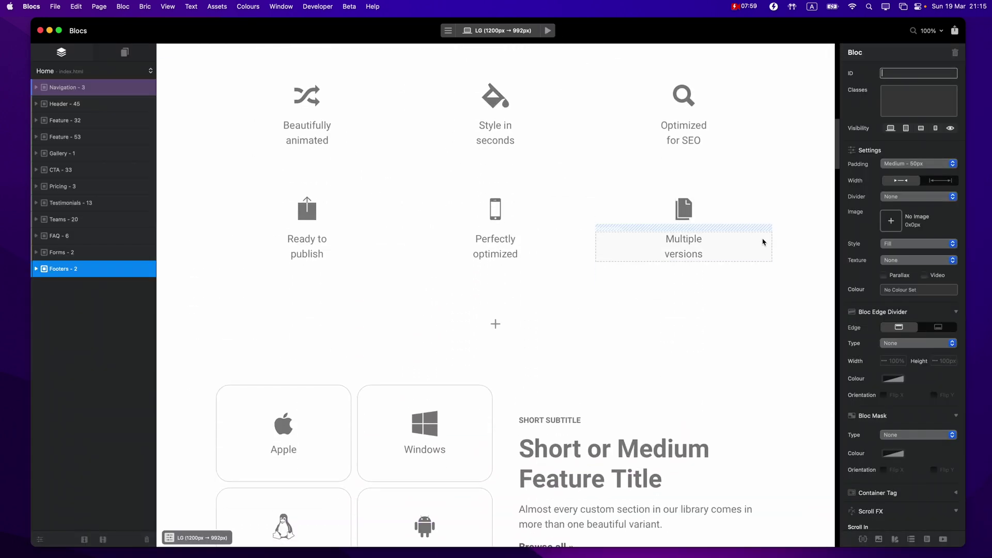
scroll(764, 239, up, 10)
click(725, 264)
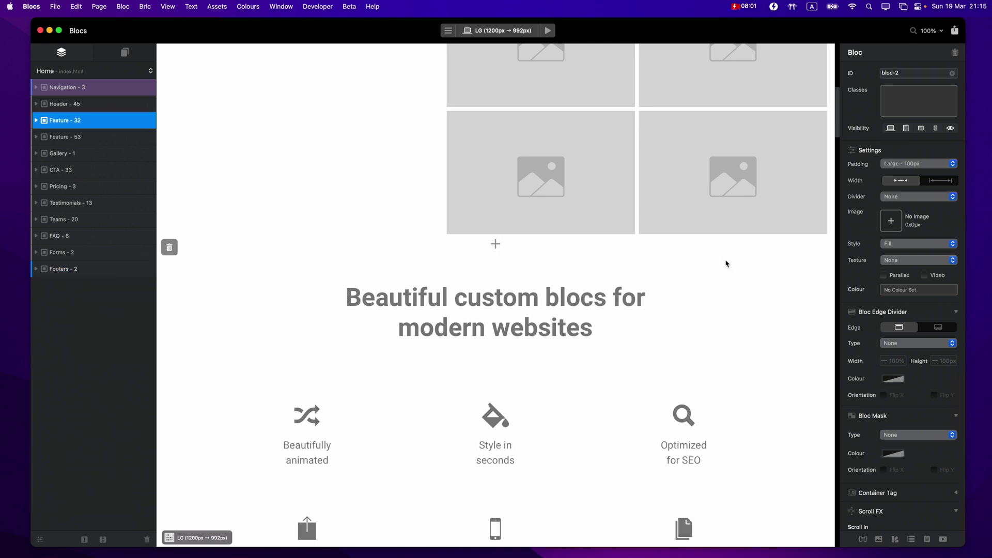
Set the Feature - 32 bloc's background colour to the Primary swatch (#0066CC).
click(887, 292)
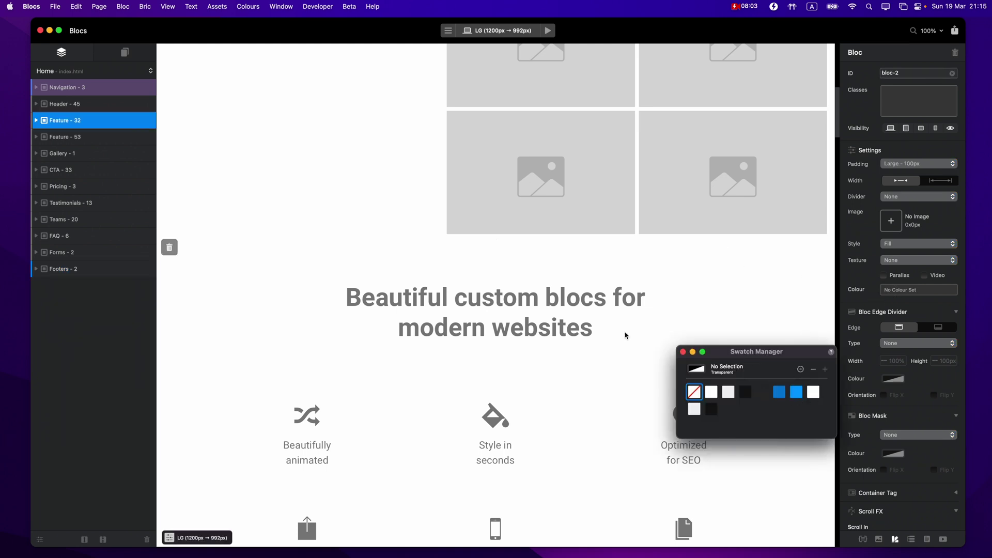
click(776, 392)
scroll(549, 346, down, 5)
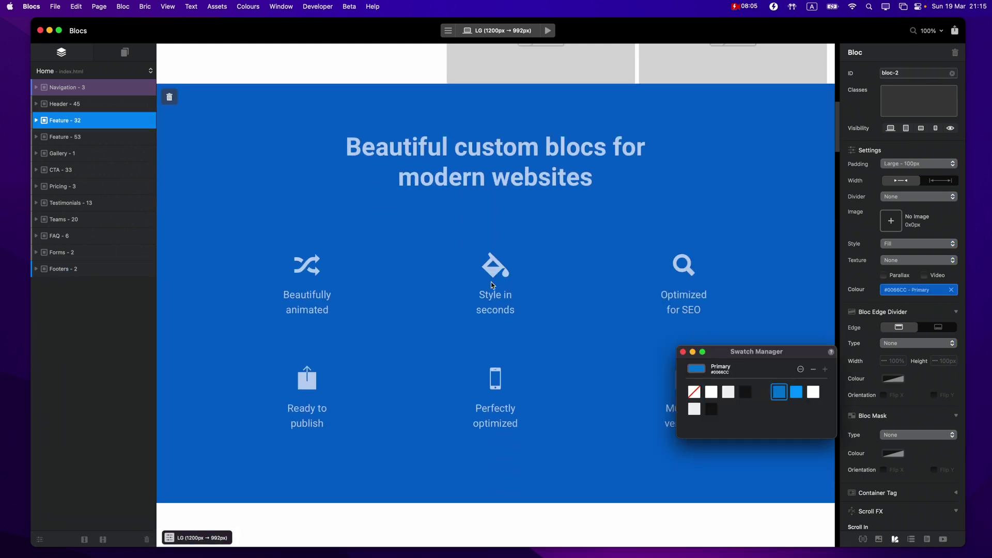
Set the paint bucket icon above "Style in seconds" to the White swatch and select the section's heading.
click(495, 264)
click(711, 392)
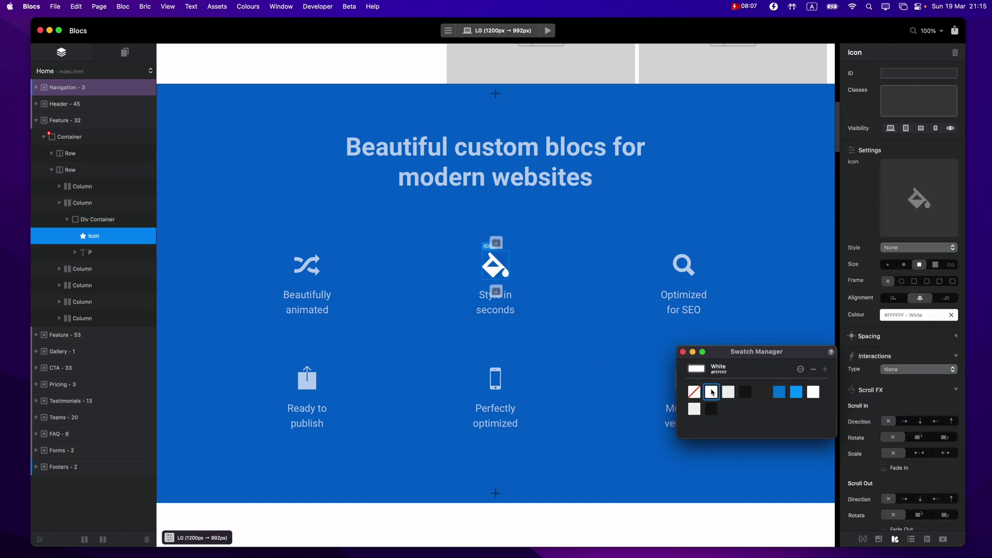
click(683, 352)
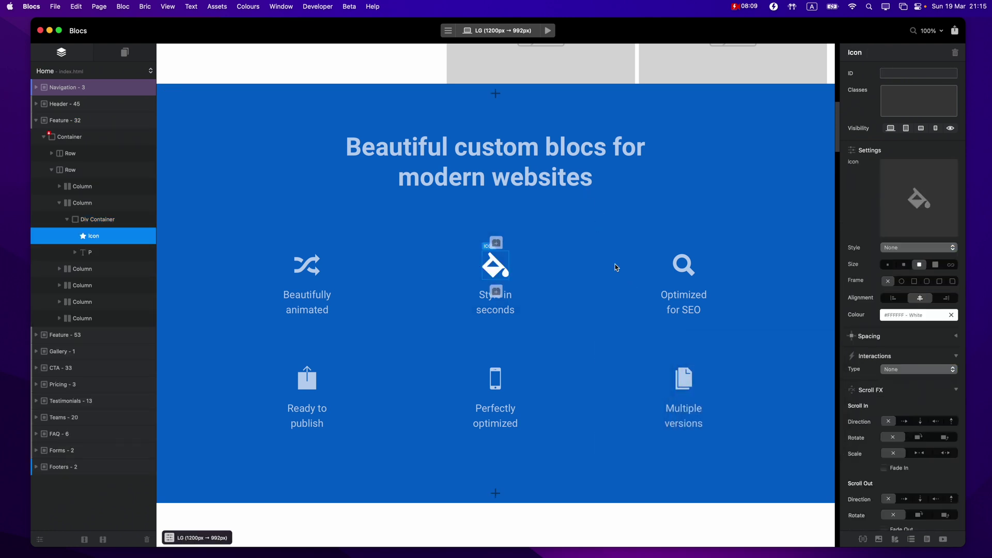
click(553, 184)
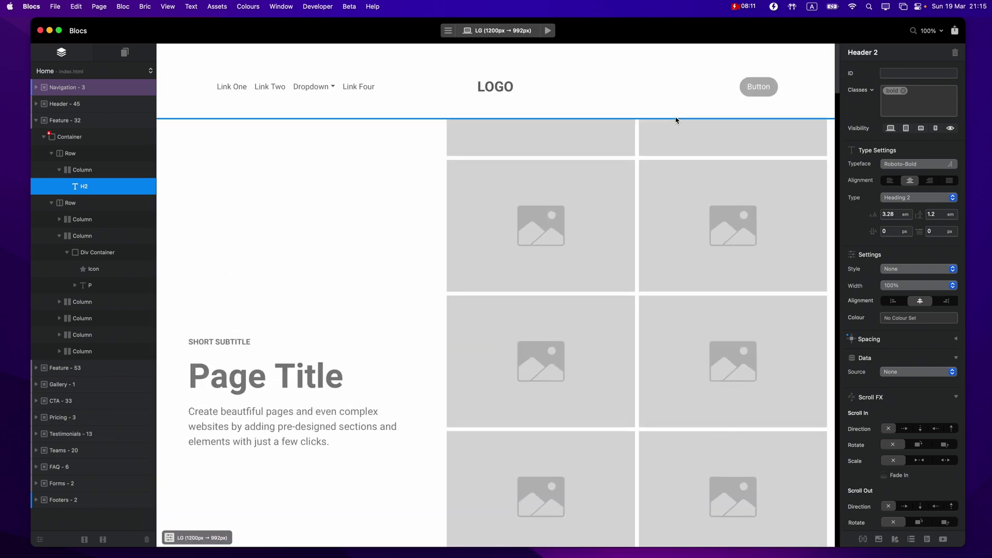
Check the available bloc sets in the library picker below the navigation without adding anything.
click(495, 93)
click(216, 117)
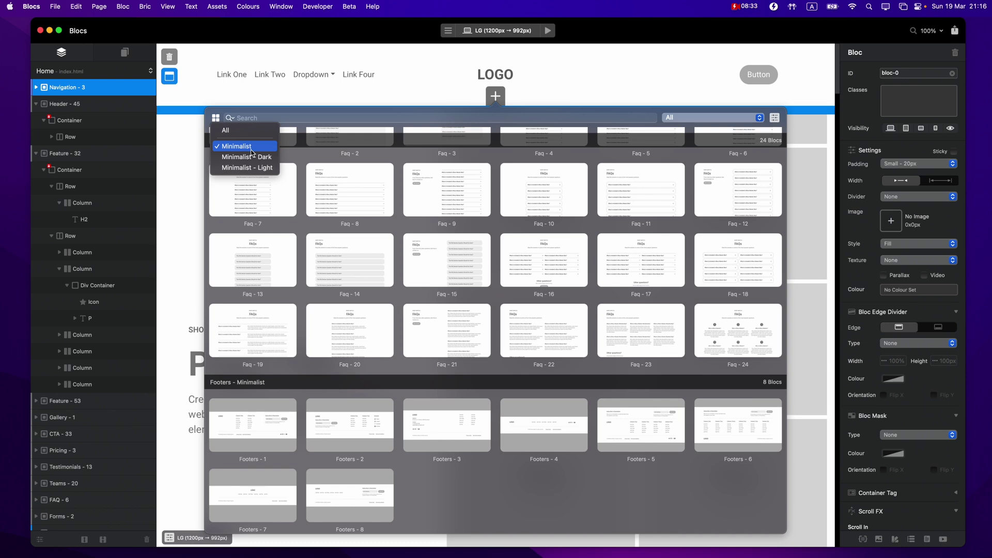
key(Escape)
key(Escape)
Switch the Home page to the SM breakpoint and review its sections from the Feature - 53 bloc down to the FAQs.
scroll(403, 261, down, 10)
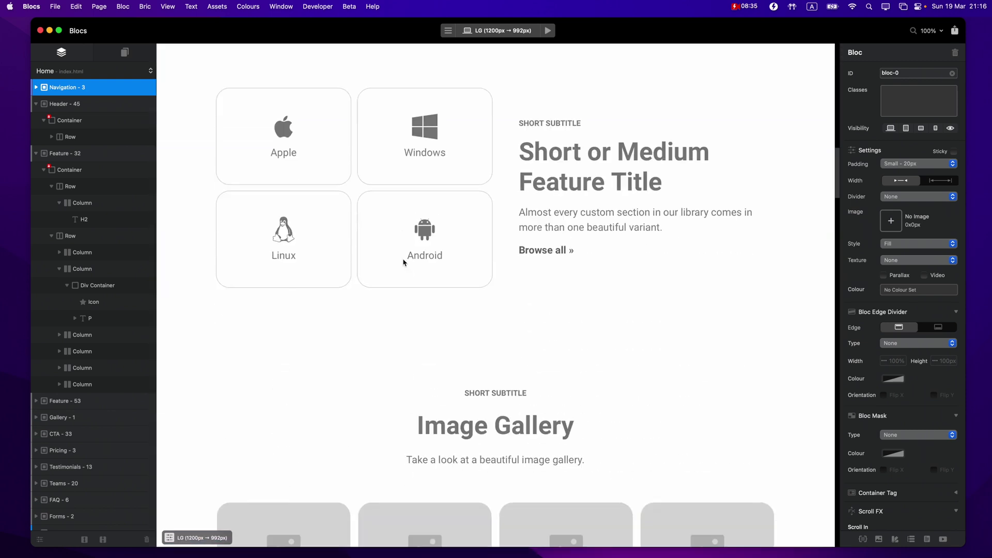
scroll(403, 262, down, 5)
scroll(405, 261, up, 7)
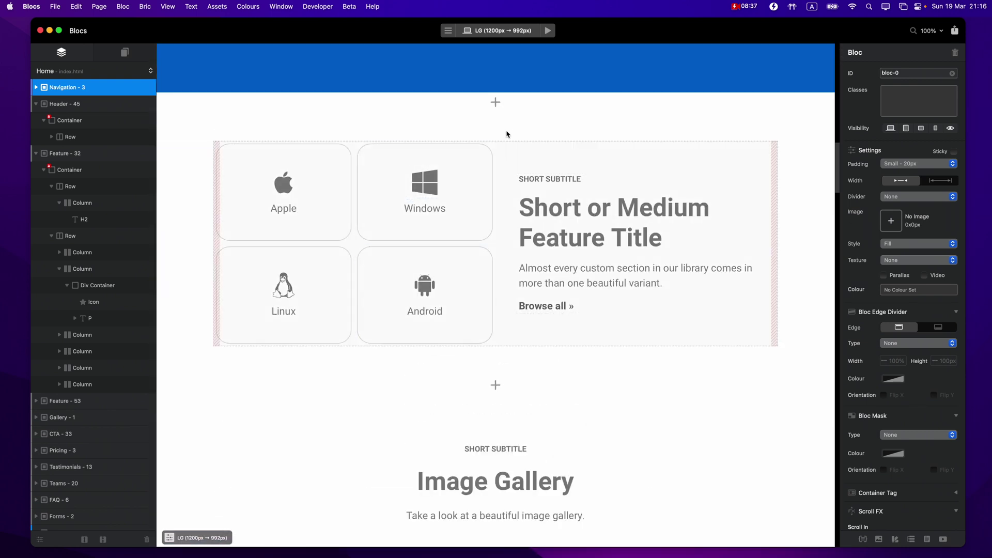
click(525, 116)
key(super+Down)
key(super+Down)
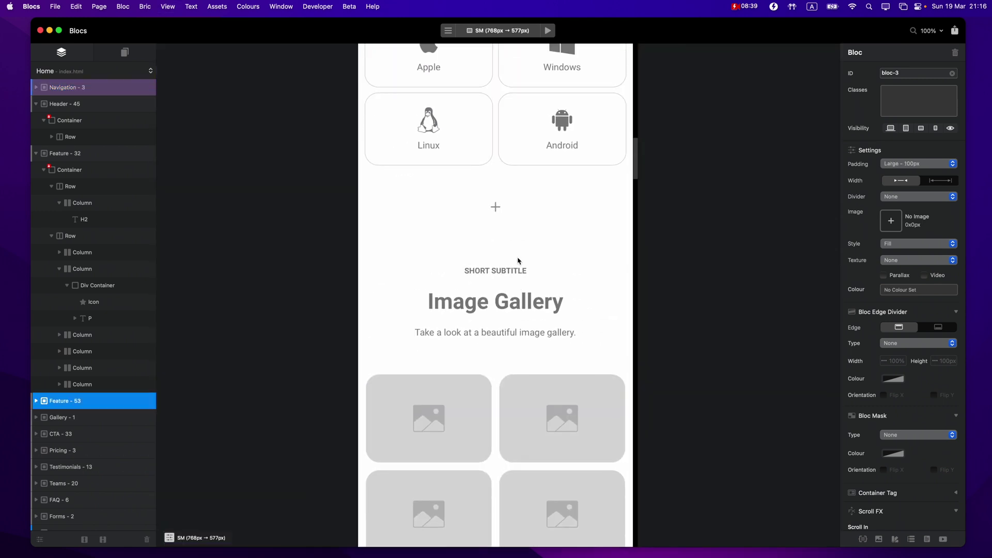
scroll(524, 325, down, 15)
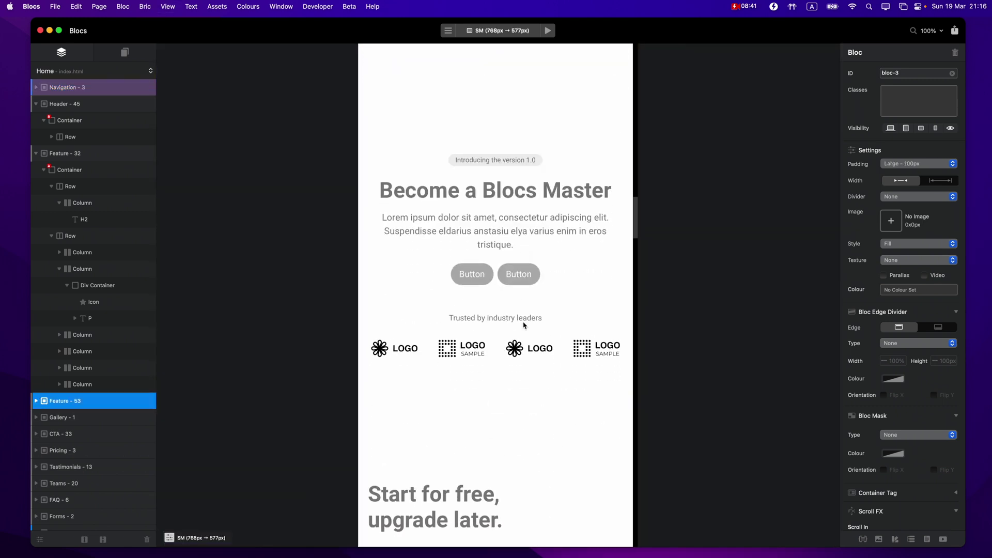
scroll(523, 325, down, 15)
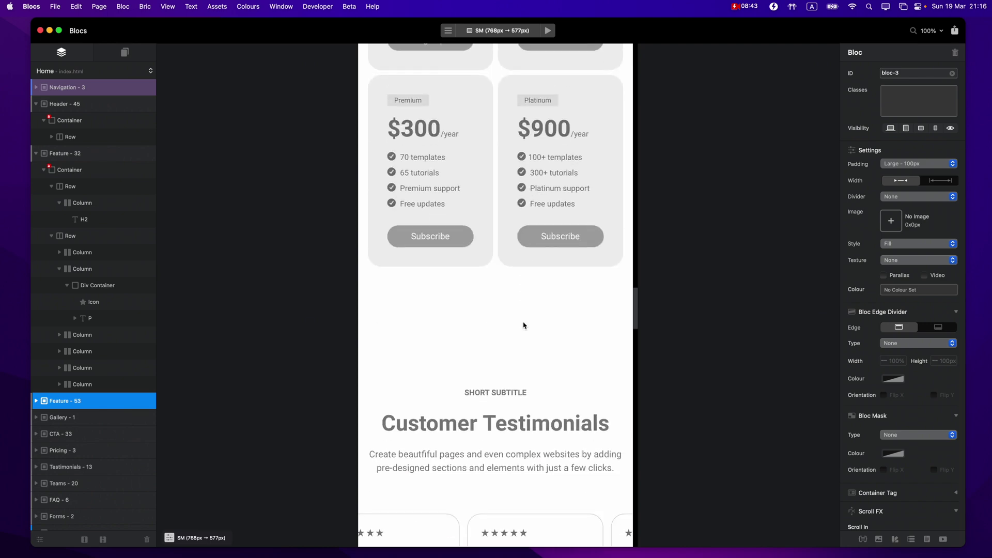
scroll(524, 326, down, 15)
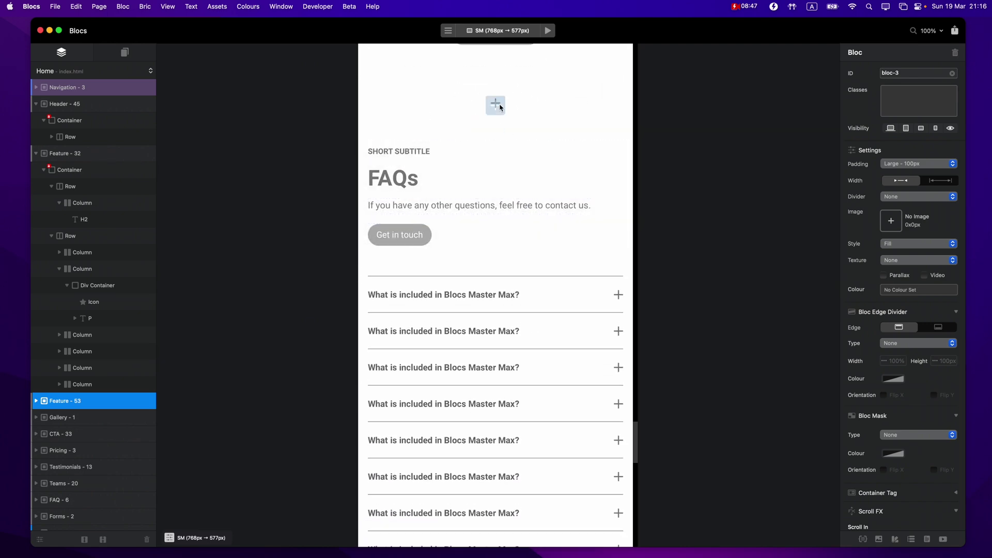
Add the Pricing - 4 bloc above the FAQs and check its layout at the SM, MD and LG breakpoints.
click(496, 107)
scroll(491, 269, up, 10)
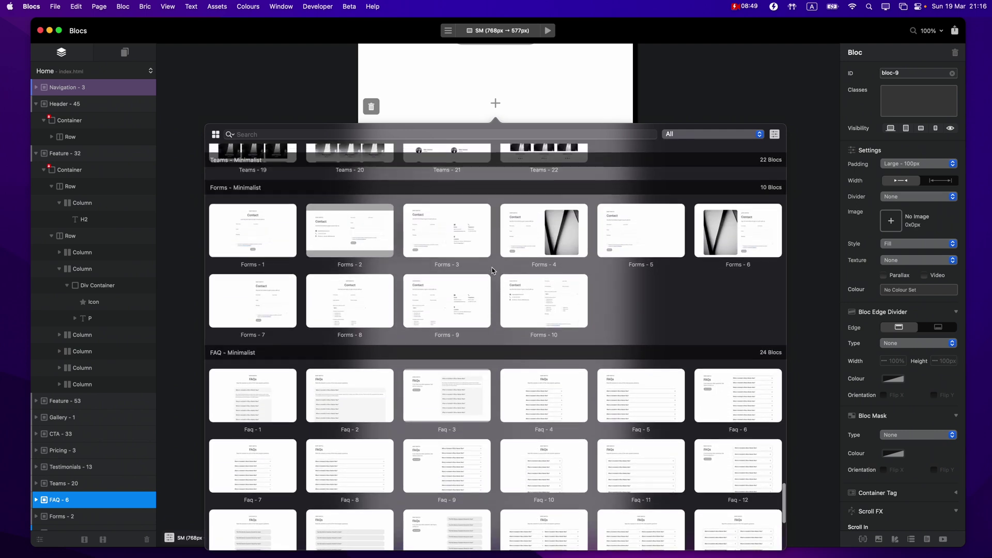
scroll(492, 269, up, 10)
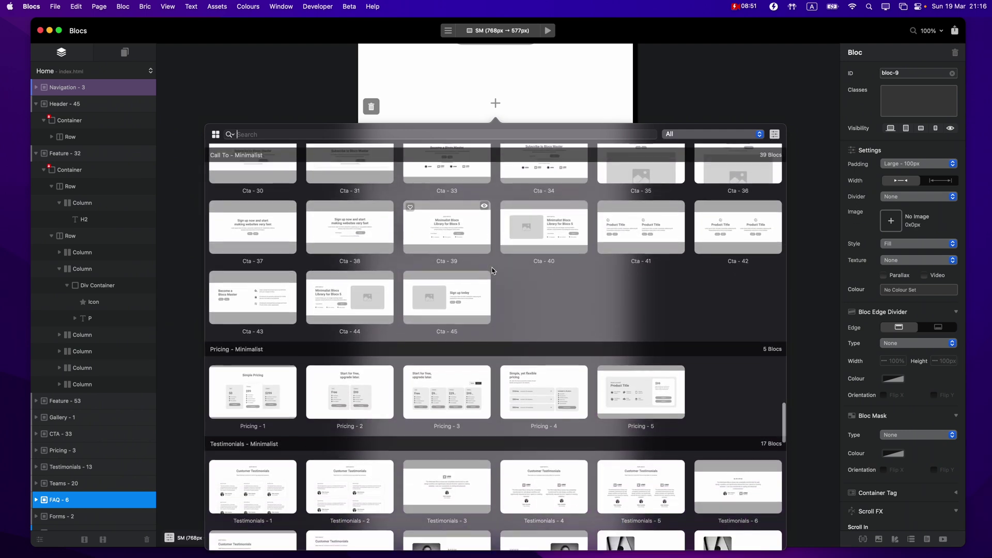
click(548, 387)
scroll(548, 385, down, 5)
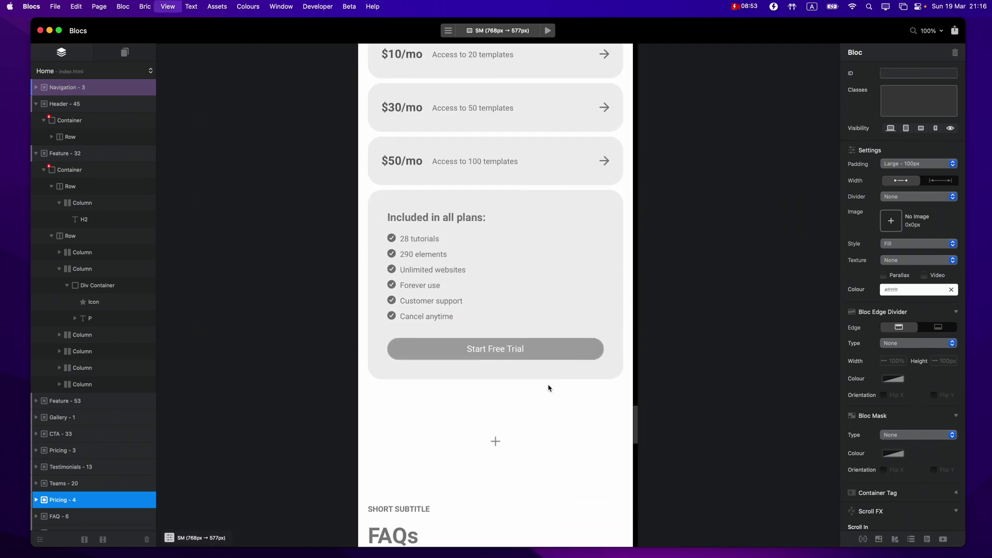
scroll(554, 373, up, 5)
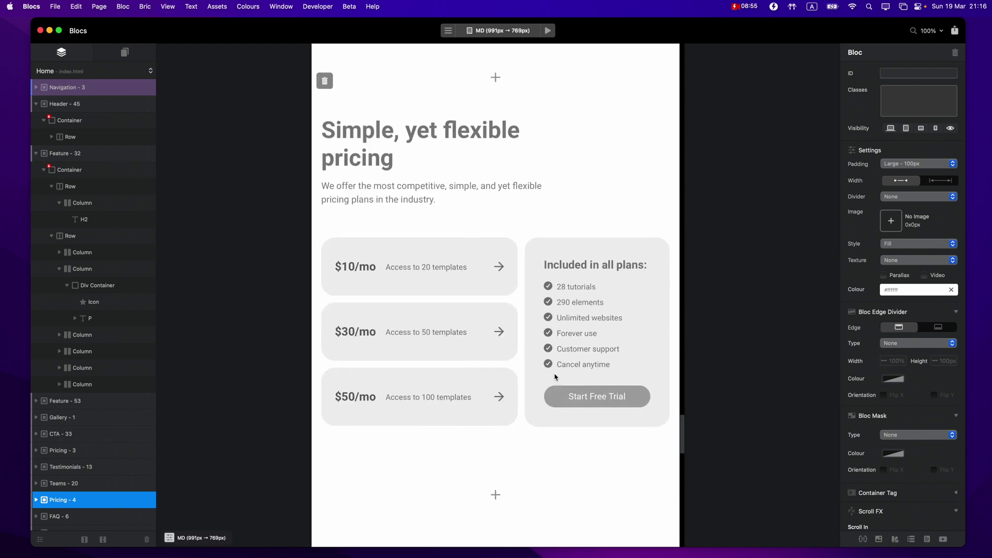
key(super+4)
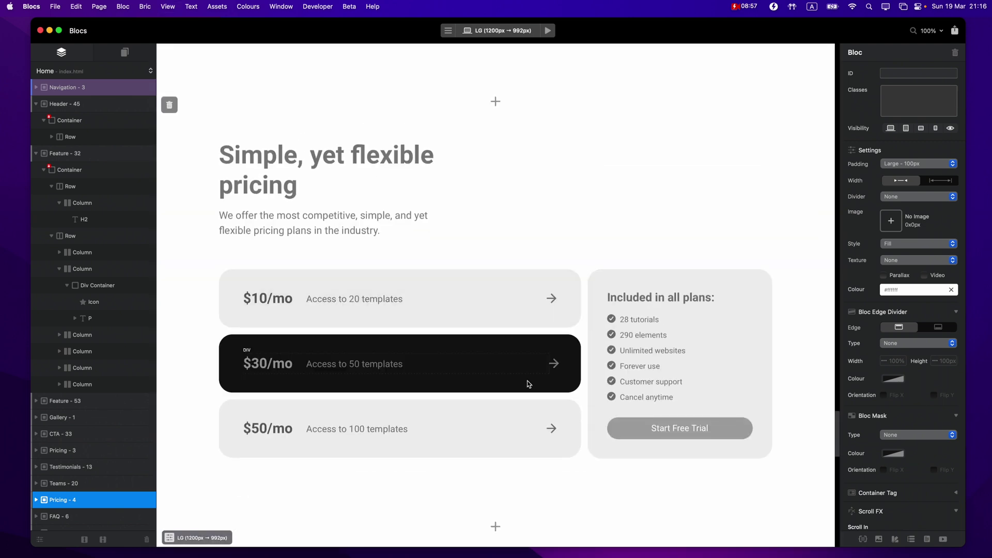
On the About page, filter the library to Minimalist - Dark and add the Navigation - 3 - Dark bloc to the upper global area.
click(746, 110)
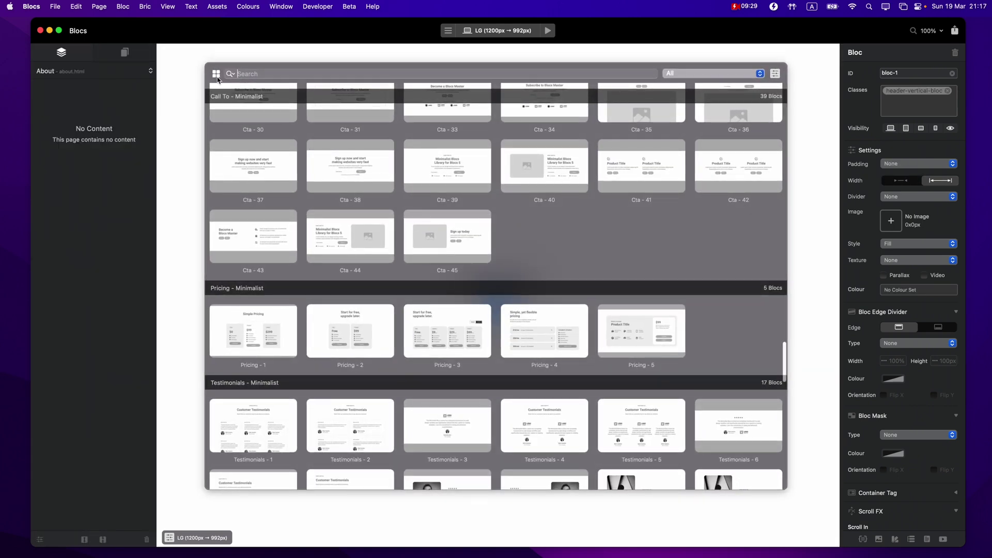
click(217, 75)
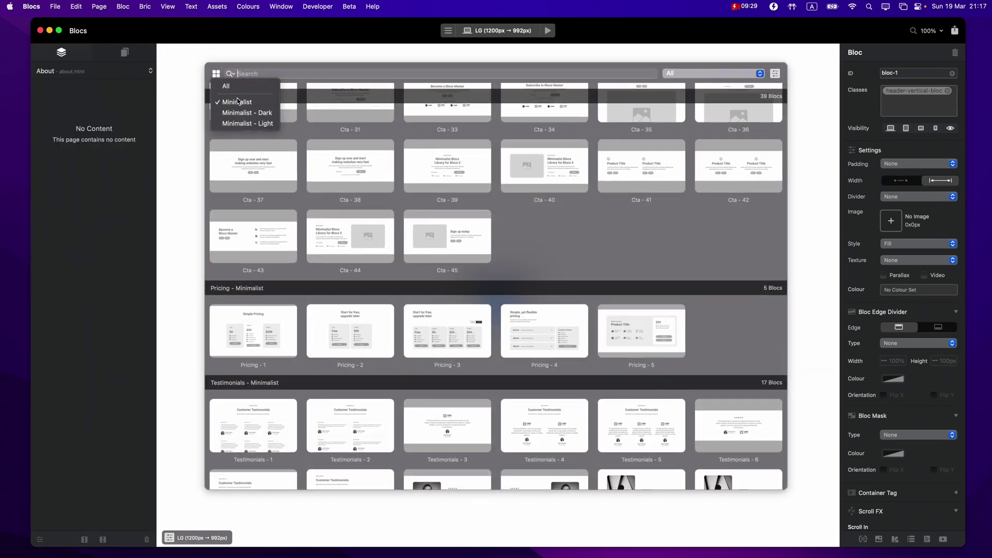
click(267, 117)
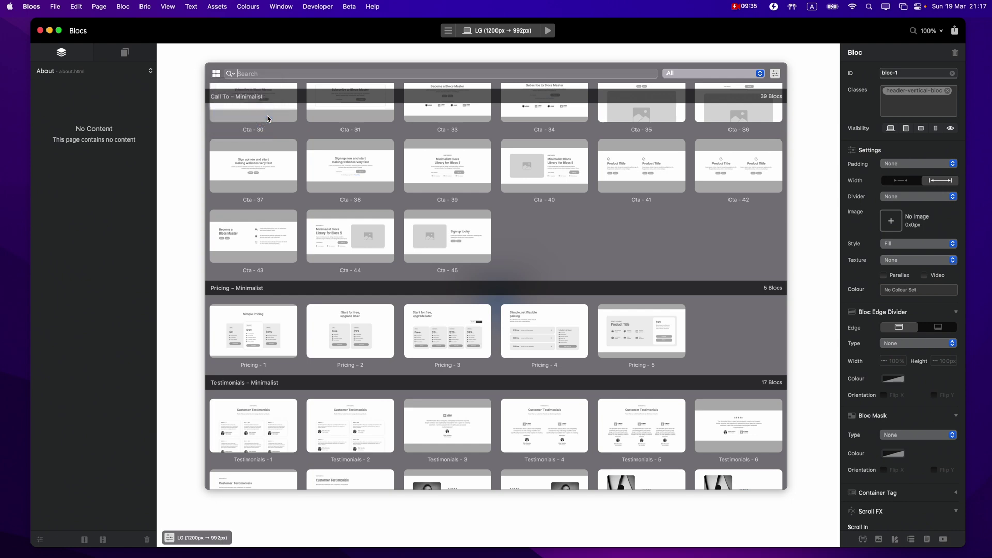
scroll(512, 222, up, 20)
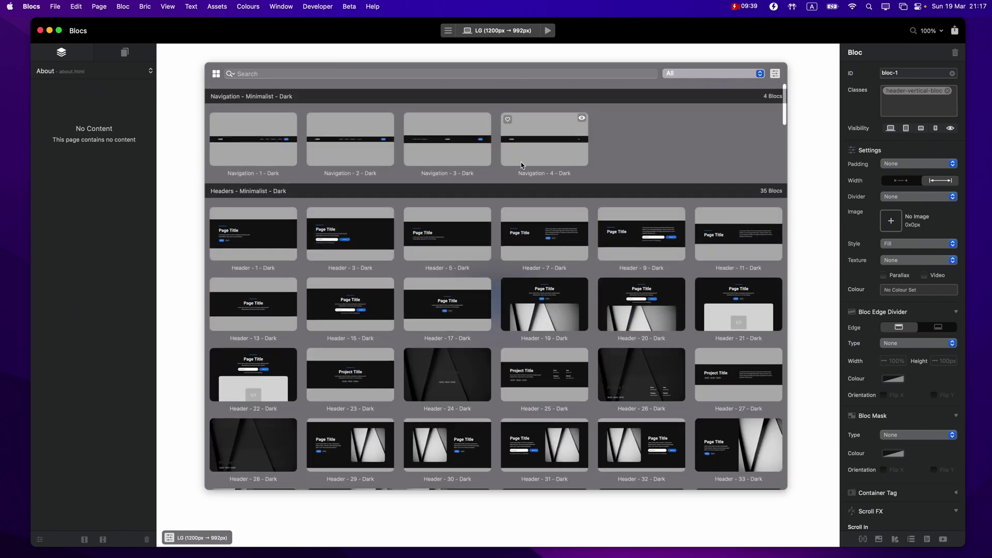
double_click(450, 146)
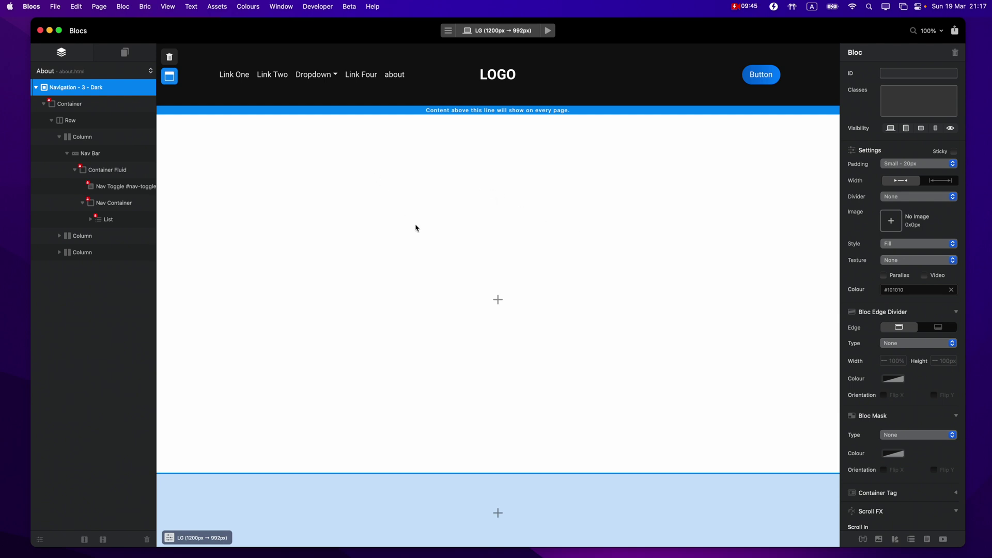
Add the Header - 46 - Dark bloc to the About page below the navigation.
click(488, 296)
scroll(498, 302, down, 2)
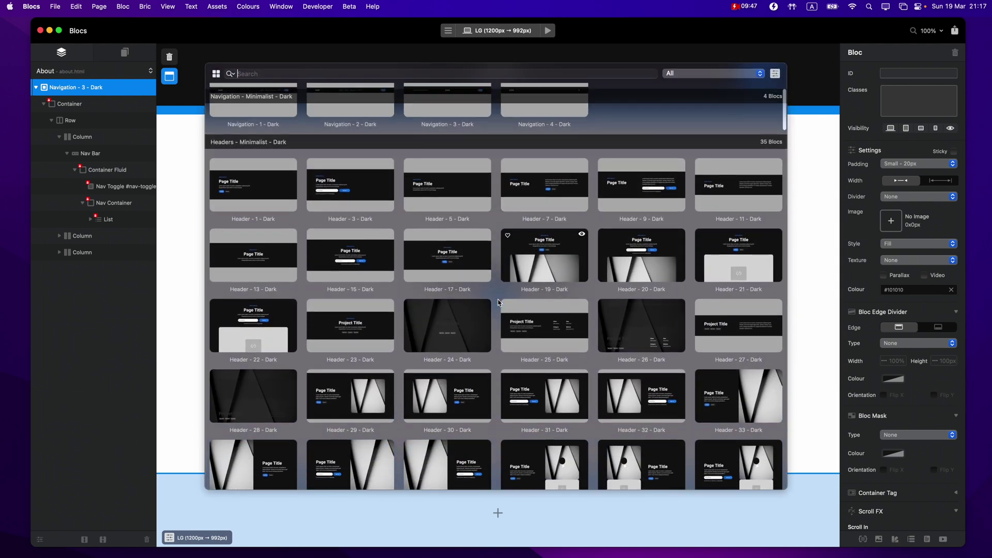
scroll(498, 303, down, 6)
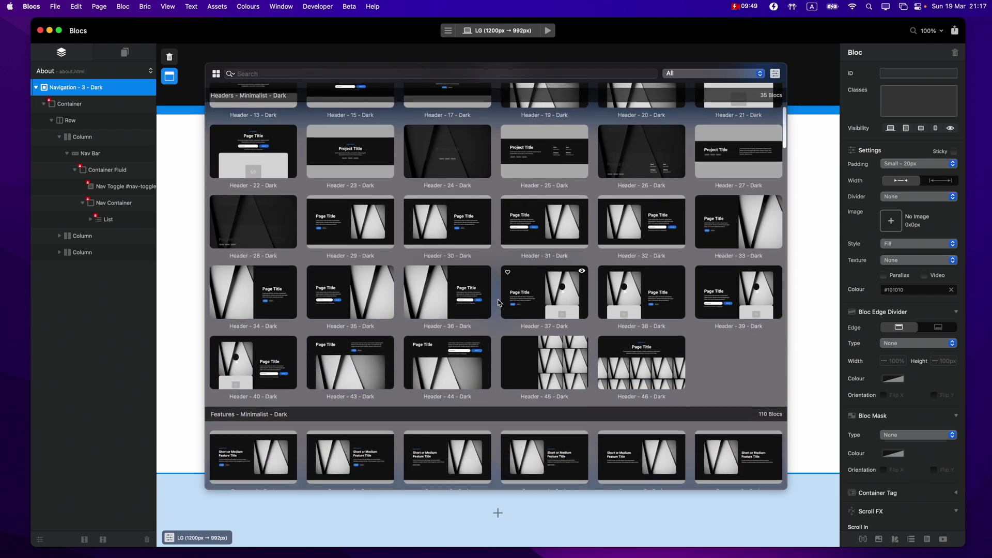
click(651, 360)
scroll(649, 358, down, 5)
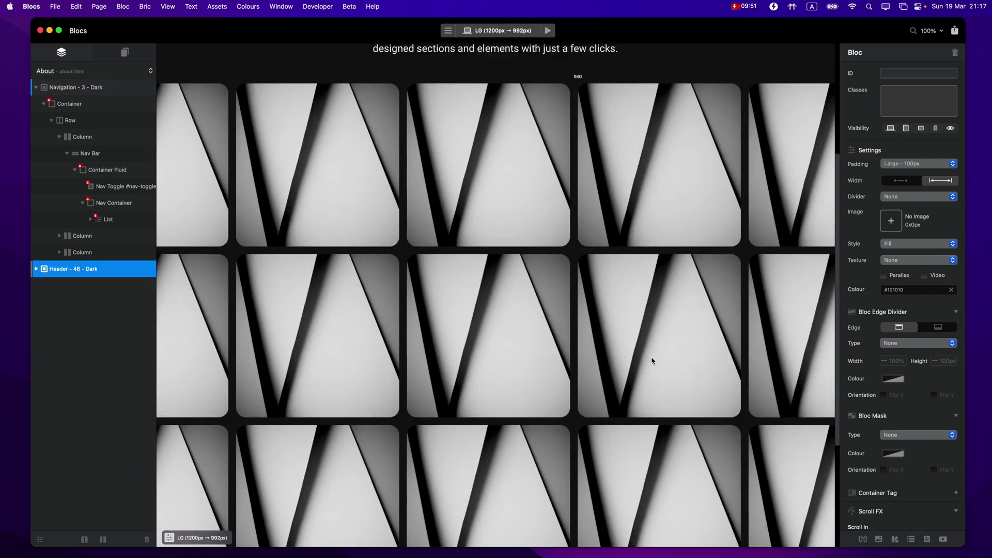
Filter the bloc library to Minimalist - Light and add the Feature - 20 - Light bloc below the header.
click(495, 467)
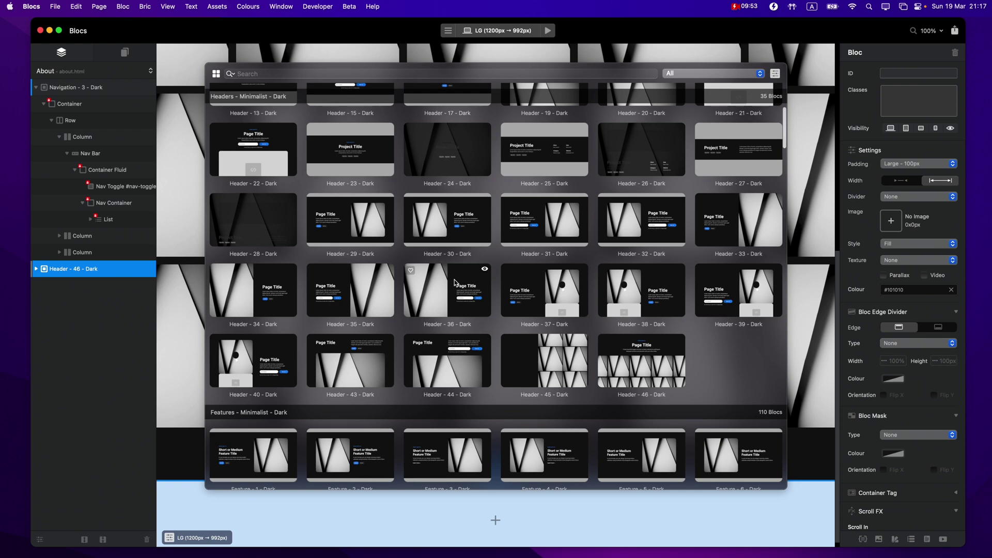
scroll(390, 230, down, 3)
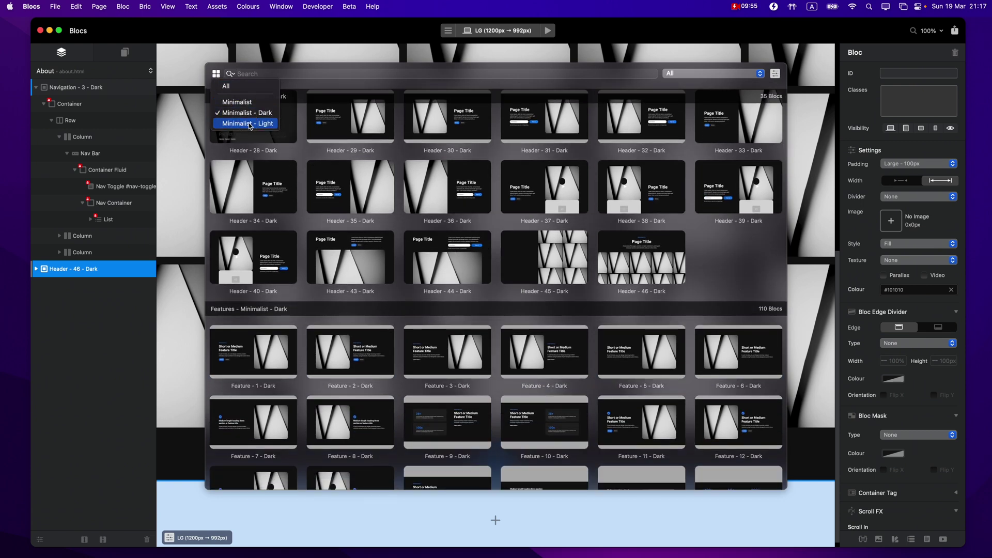
click(247, 124)
scroll(447, 233, down, 3)
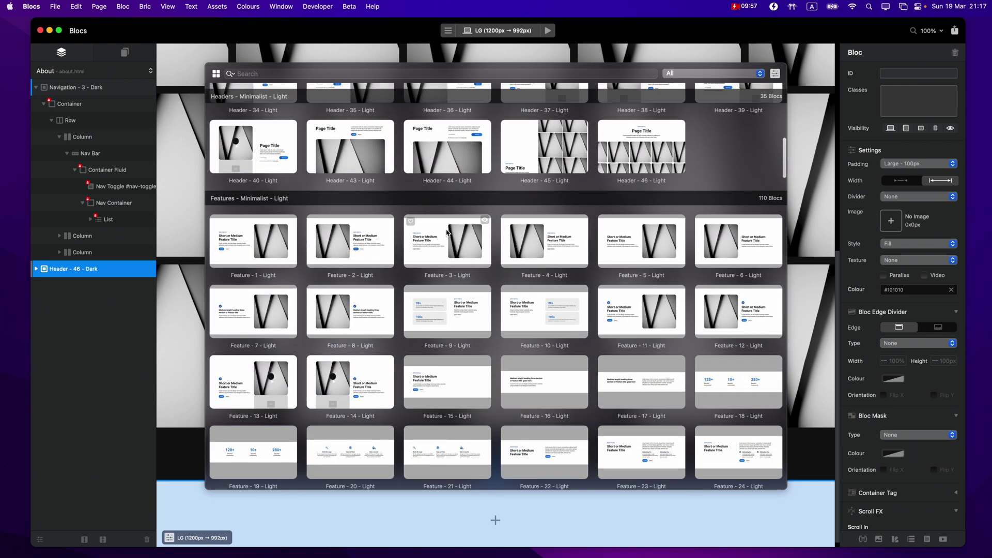
scroll(447, 233, down, 3)
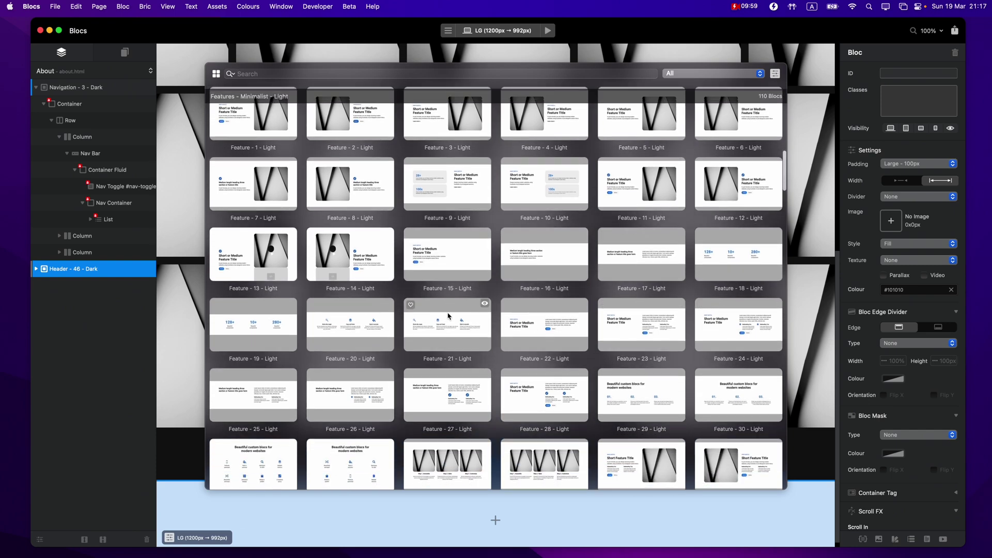
click(382, 324)
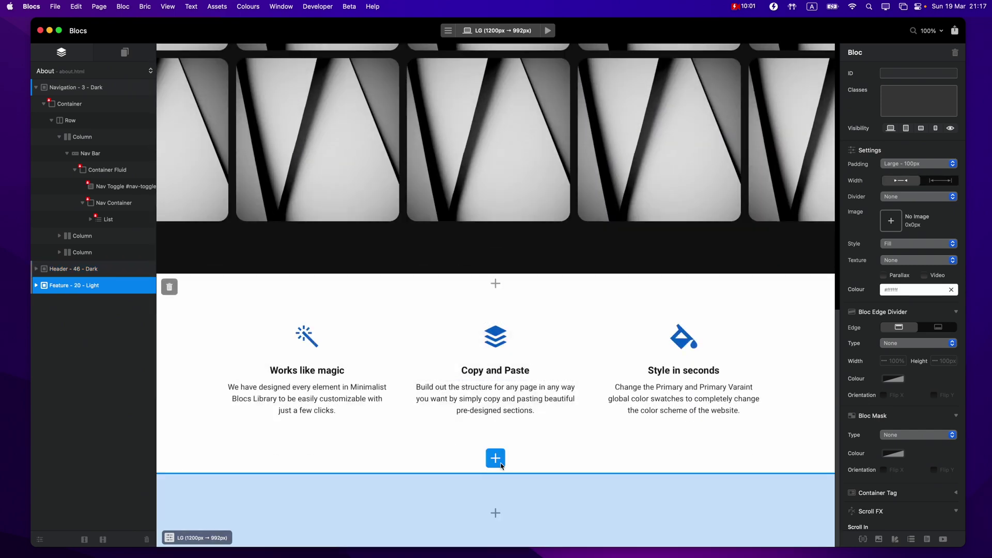
Add the Feature - 33 - Light bloc below the three-icon feature section.
click(500, 465)
scroll(451, 330, down, 5)
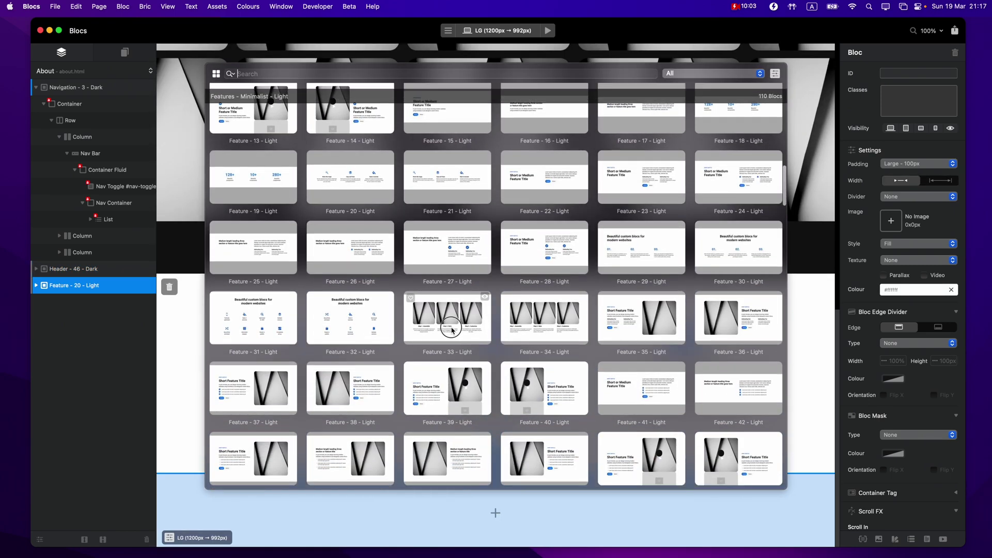
click(451, 329)
Add the Feature - 39 - Light bloc at the end of the About page and check its layout.
click(495, 458)
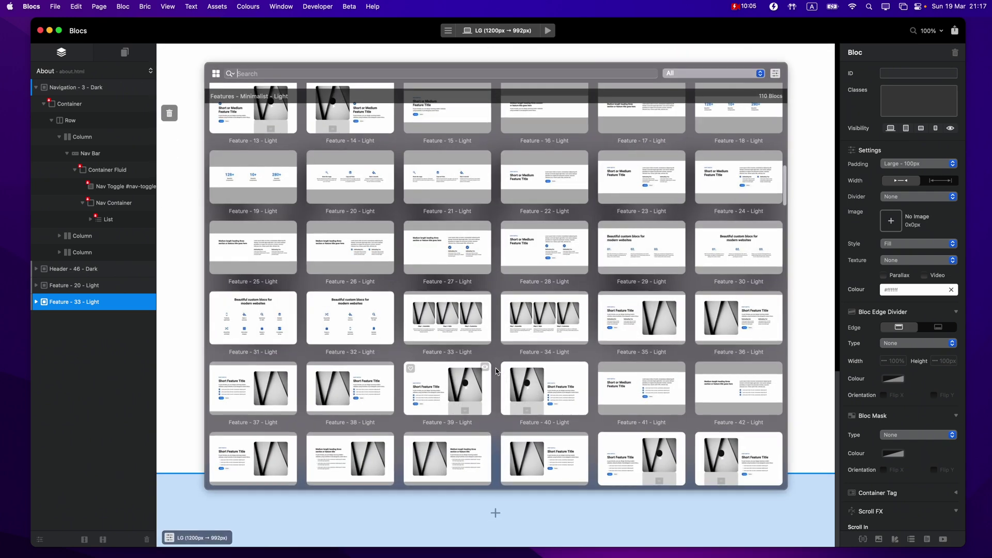
click(428, 262)
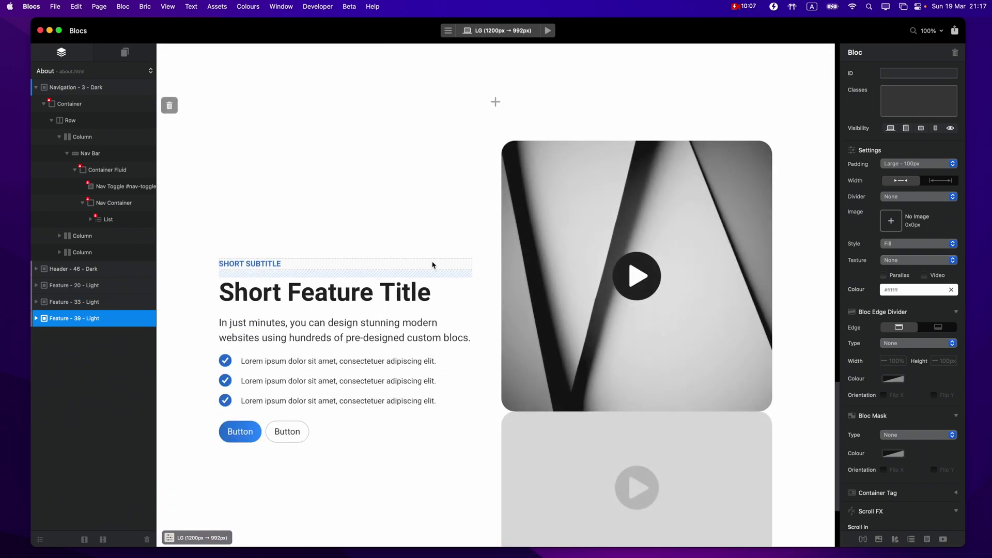
scroll(605, 304, down, 2)
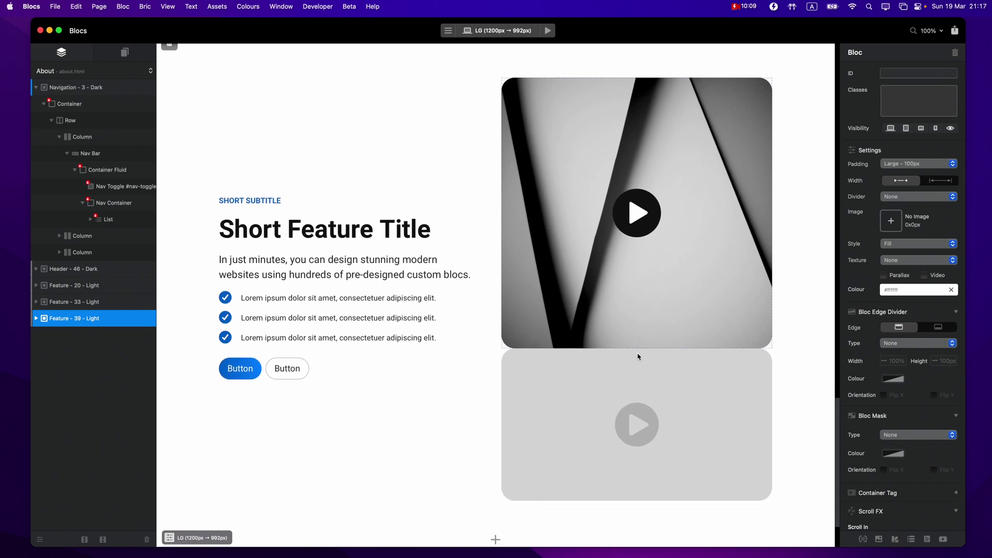
scroll(595, 288, down, 1)
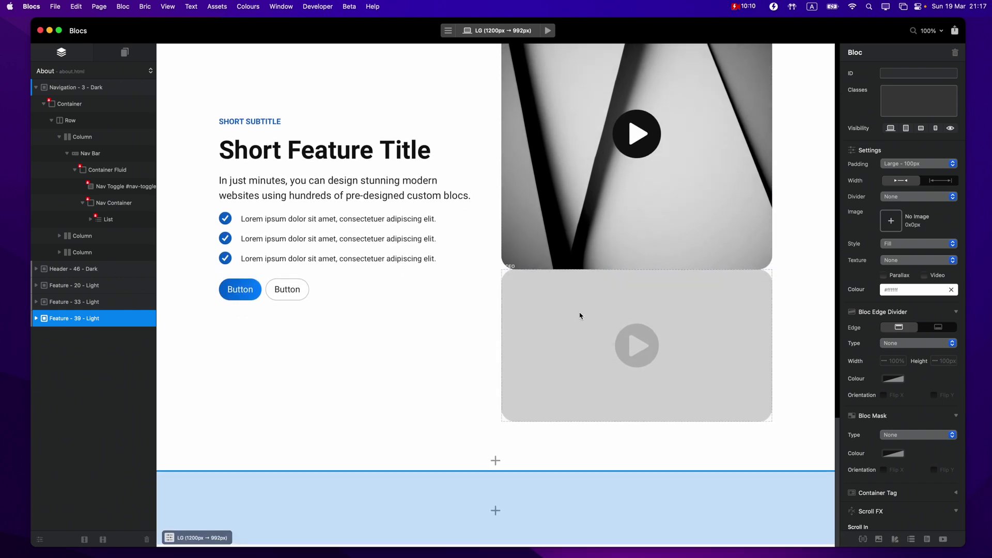
Filter the bloc library to Minimalist - Dark and add the Feature - 53 - Dark bloc at the end of the About page.
click(495, 458)
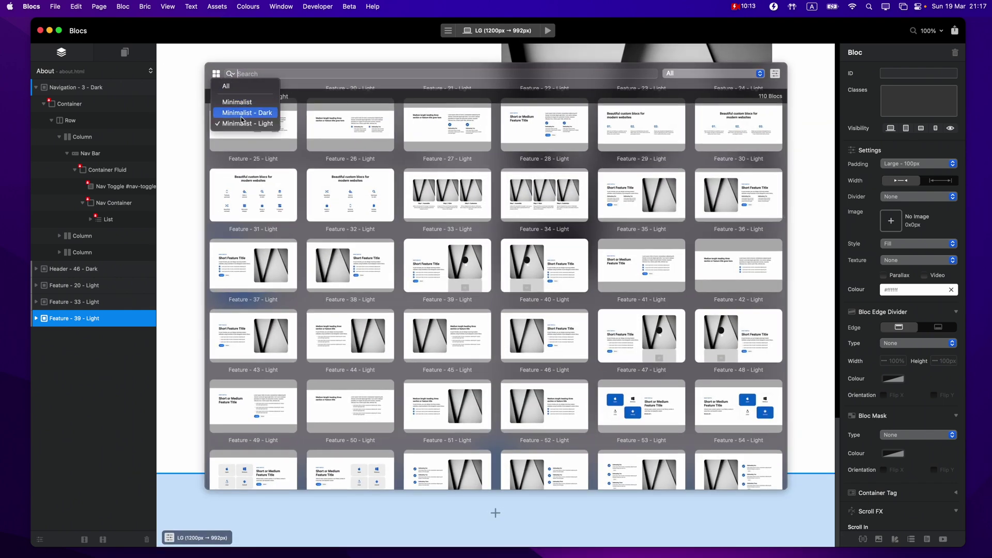
click(246, 118)
scroll(641, 233, down, 3)
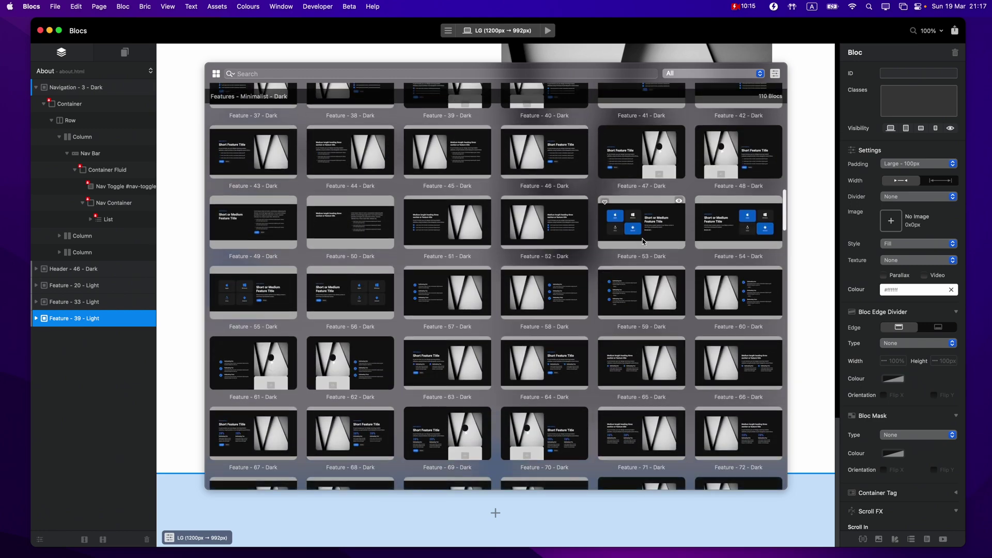
click(646, 238)
Add the Feature - 69 - Dark bloc below the Apple, Windows, Linux and Android feature section.
click(495, 458)
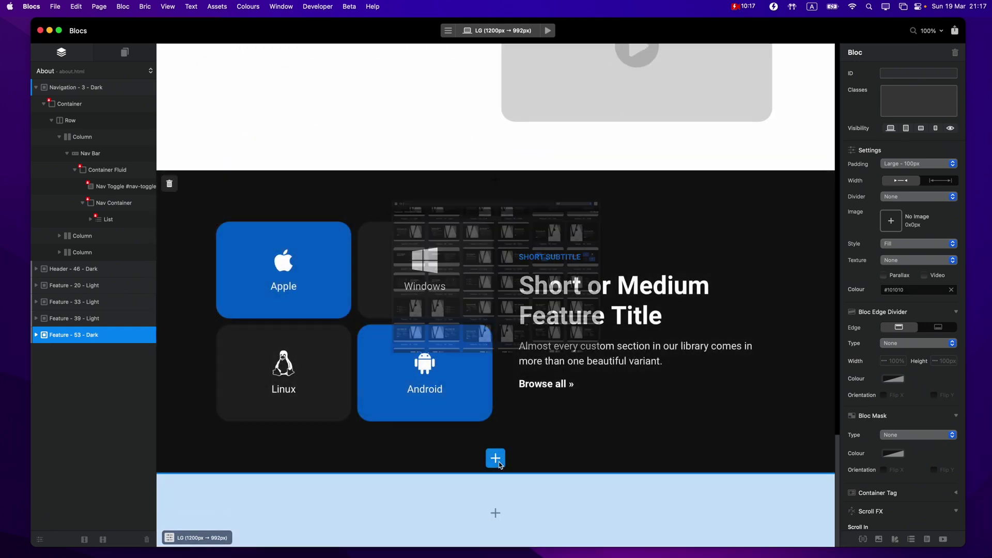
scroll(455, 356, down, 4)
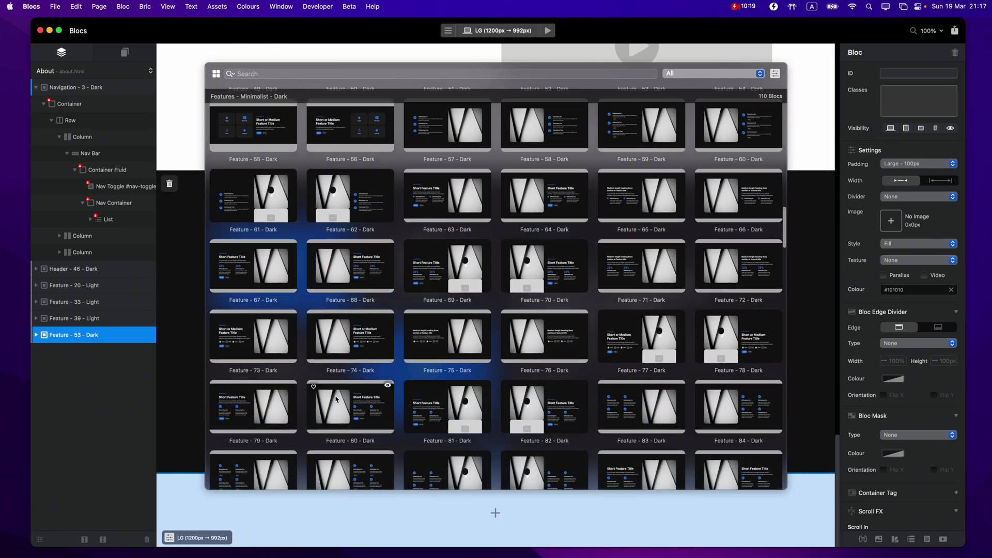
scroll(341, 222, down, 2)
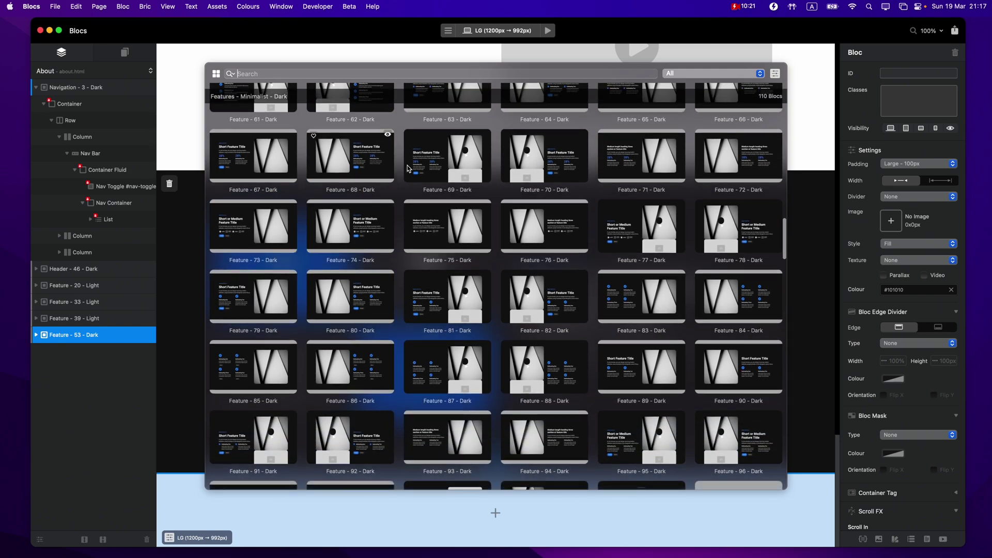
click(433, 147)
Add the Testimonials - 5 - Light and Testimonials - 14 - Light blocs from the Minimalist - Light library at the page end.
scroll(504, 466, down, 3)
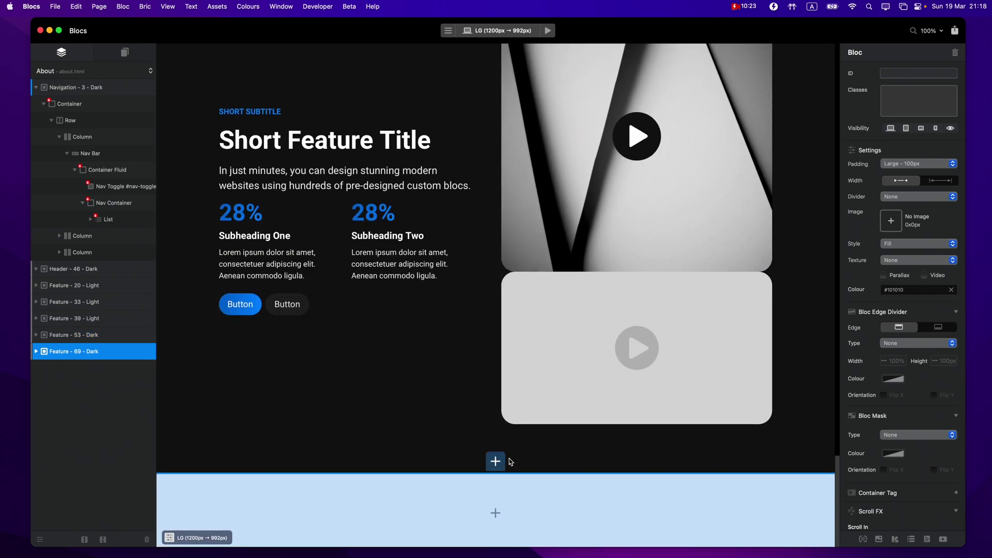
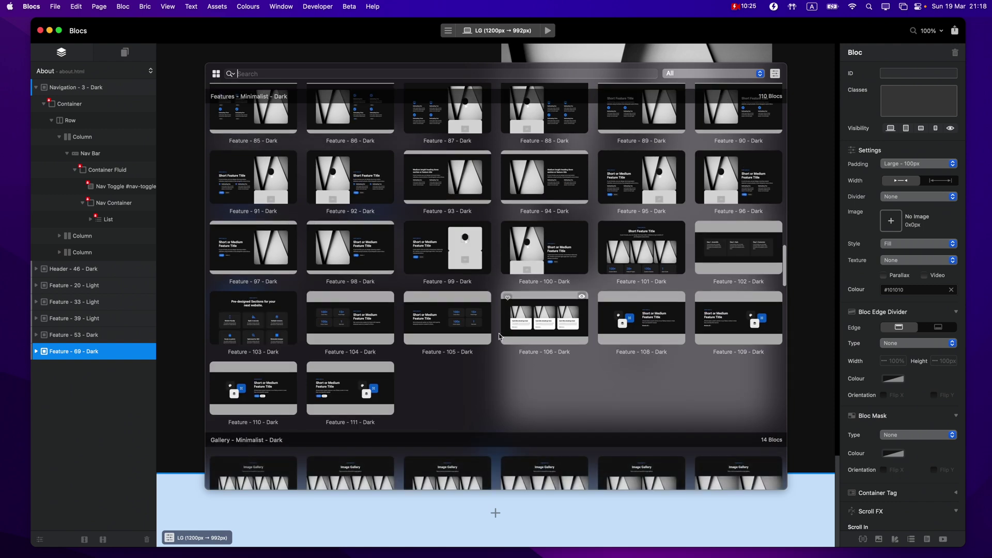
scroll(464, 325, down, 8)
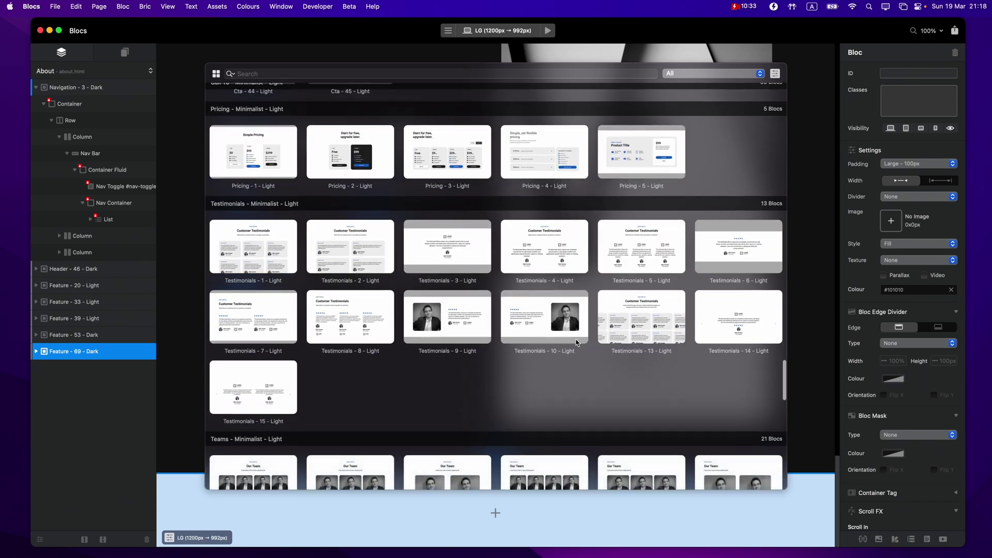
click(670, 248)
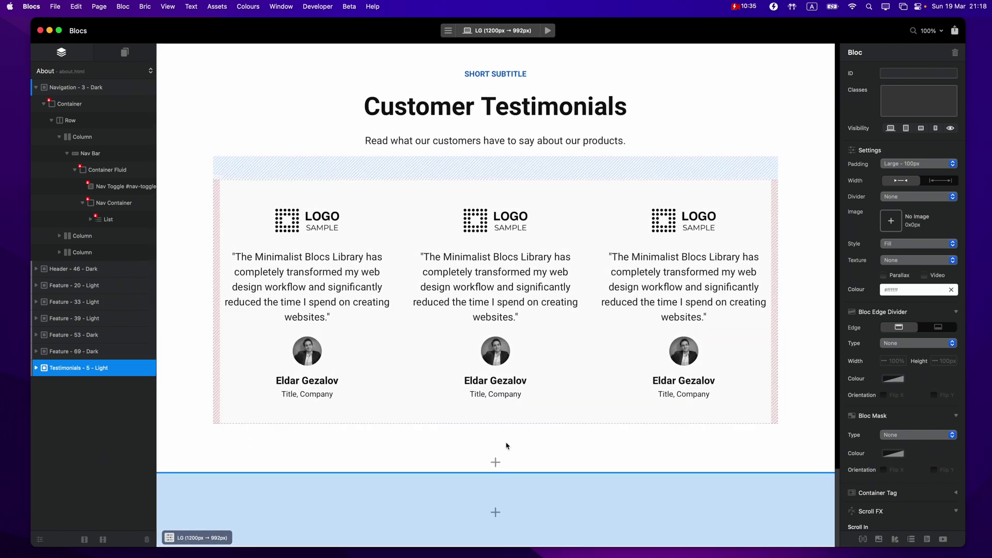
click(495, 458)
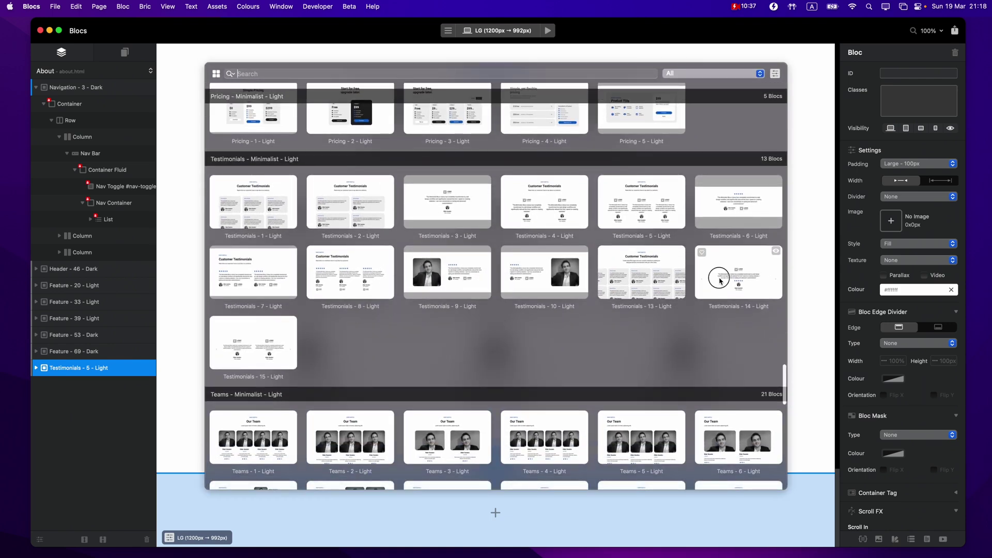
click(719, 279)
Add the Teams - 1 - Light bloc below the testimonial slider.
click(495, 504)
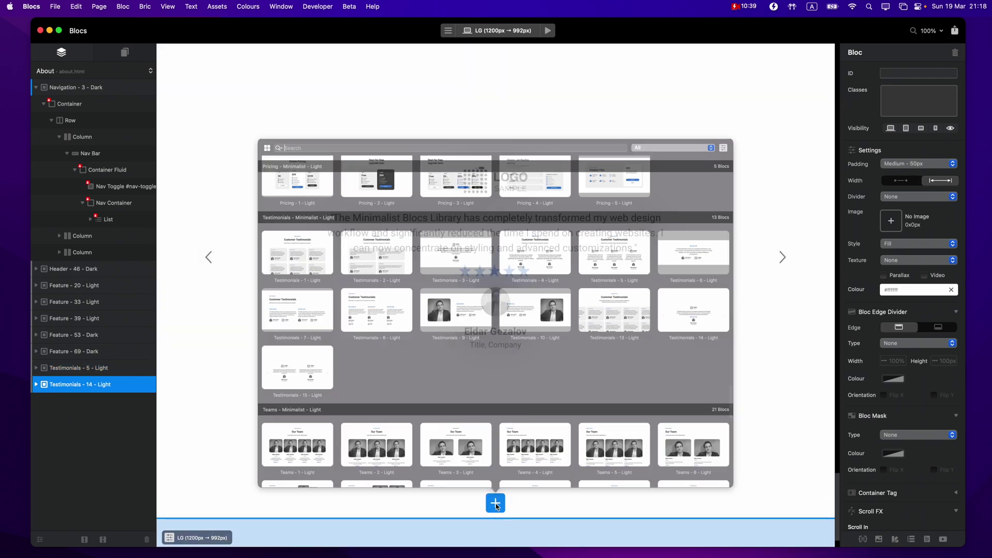
scroll(467, 325, down, 4)
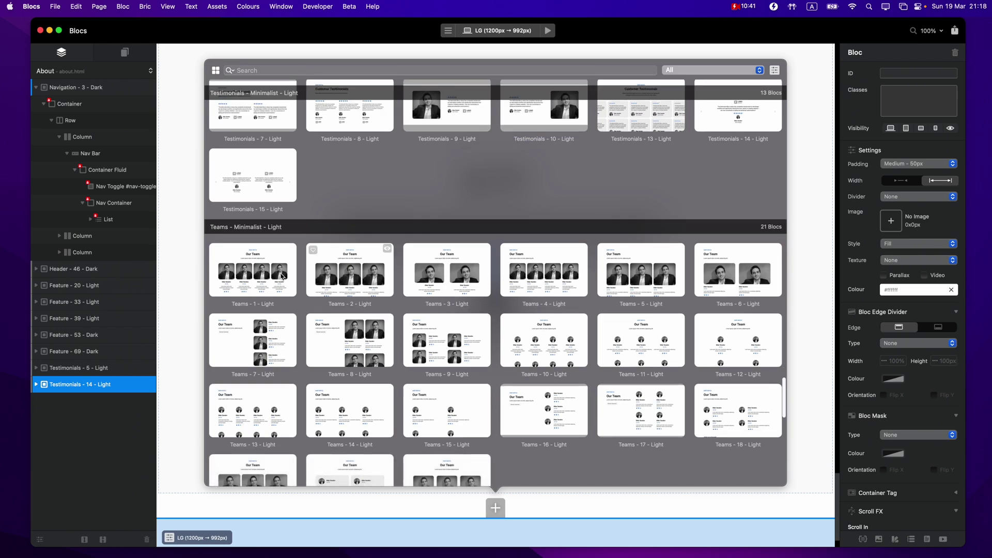
click(282, 278)
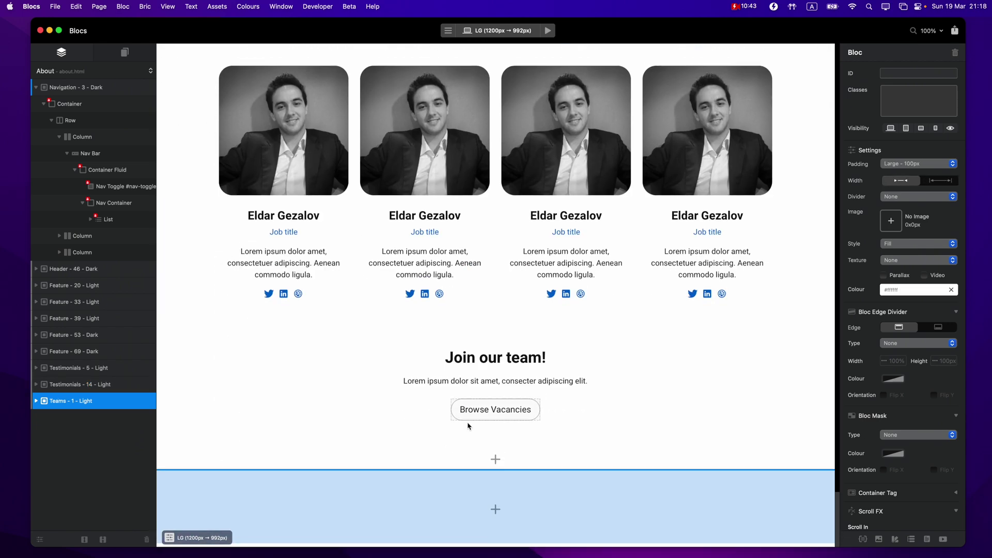
Preview FAQ layouts in the bloc library and add the FAQ - 18 - Light bloc below the team section.
click(496, 459)
scroll(511, 388, down, 5)
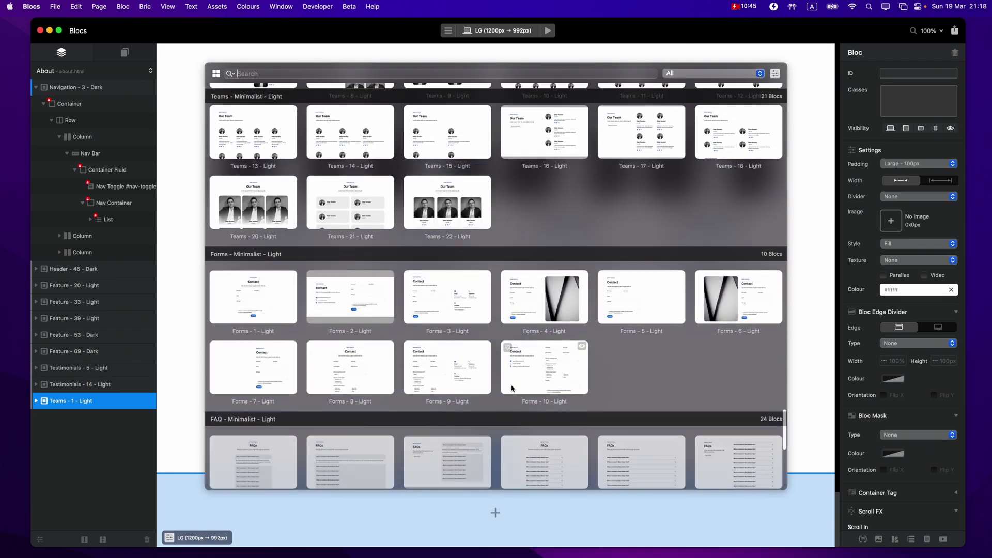
scroll(511, 382, down, 3)
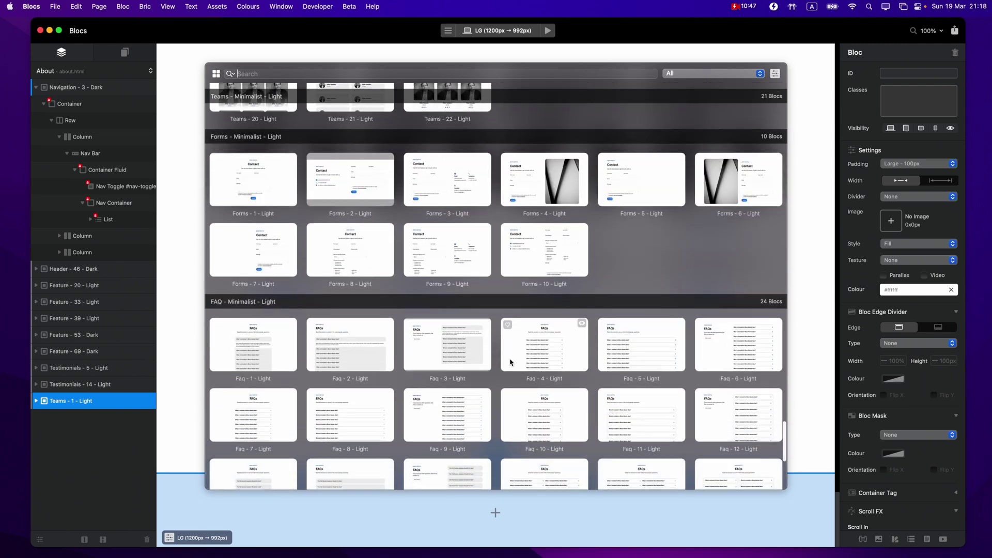
scroll(510, 362, down, 2)
mouse_move(774, 322)
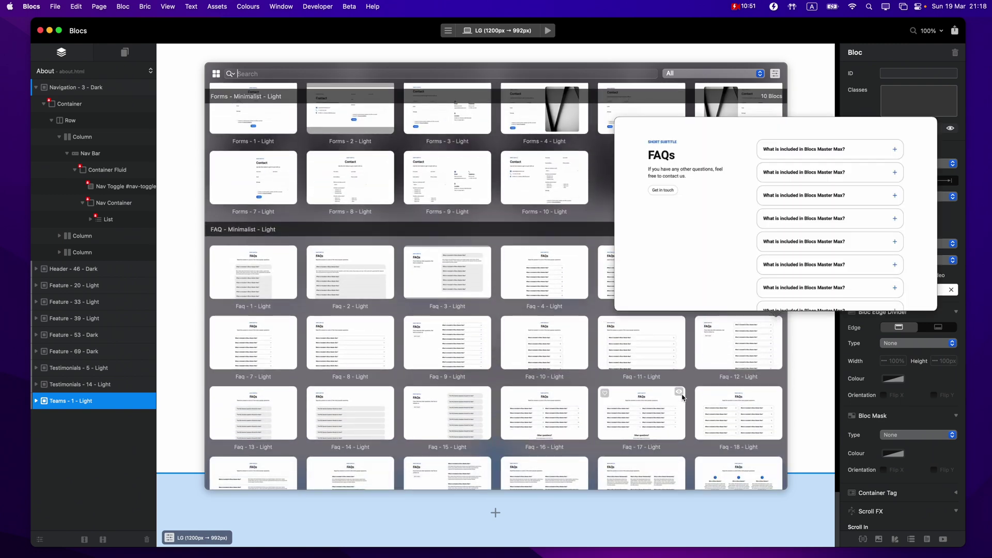
mouse_move(679, 392)
click(740, 421)
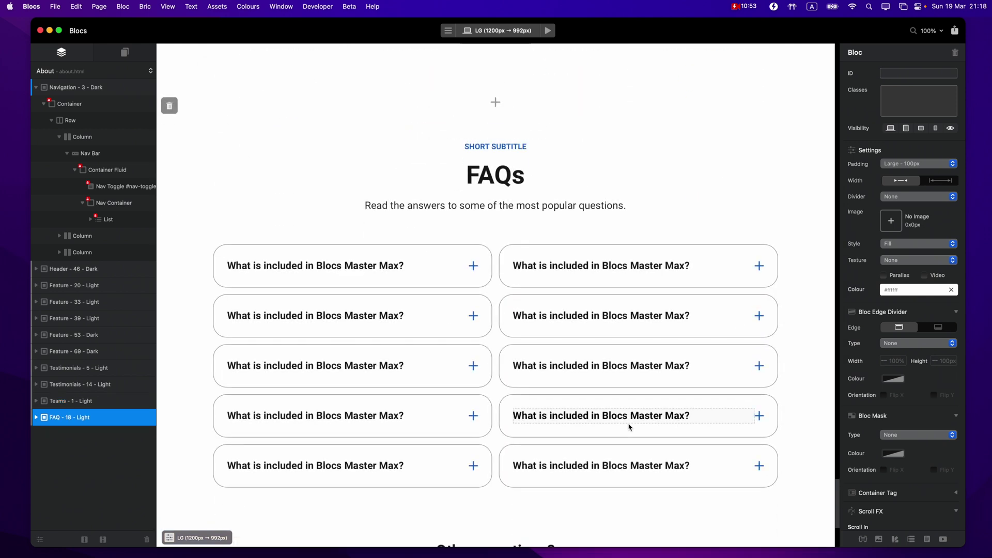
Add the Forms - 3 - Light contact bloc below the FAQs and the Footers - 2 - Light bloc at the page end.
scroll(513, 294, down, 5)
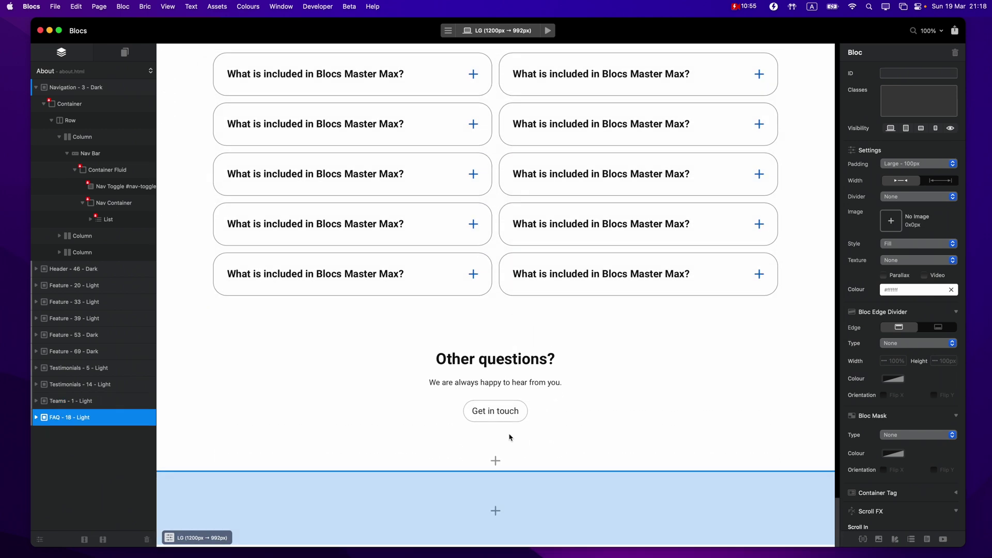
click(496, 456)
scroll(514, 371, down, 5)
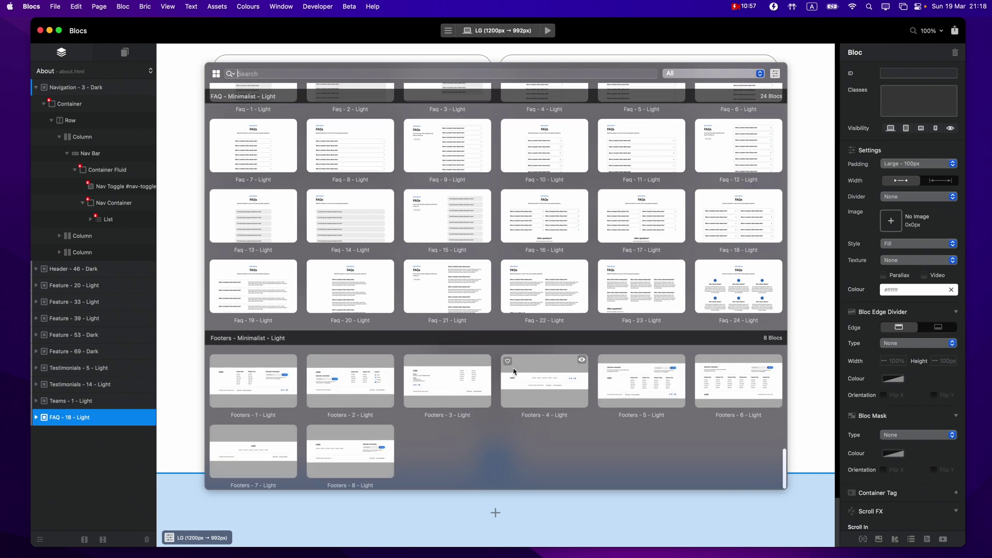
scroll(659, 276, up, 5)
scroll(658, 276, up, 3)
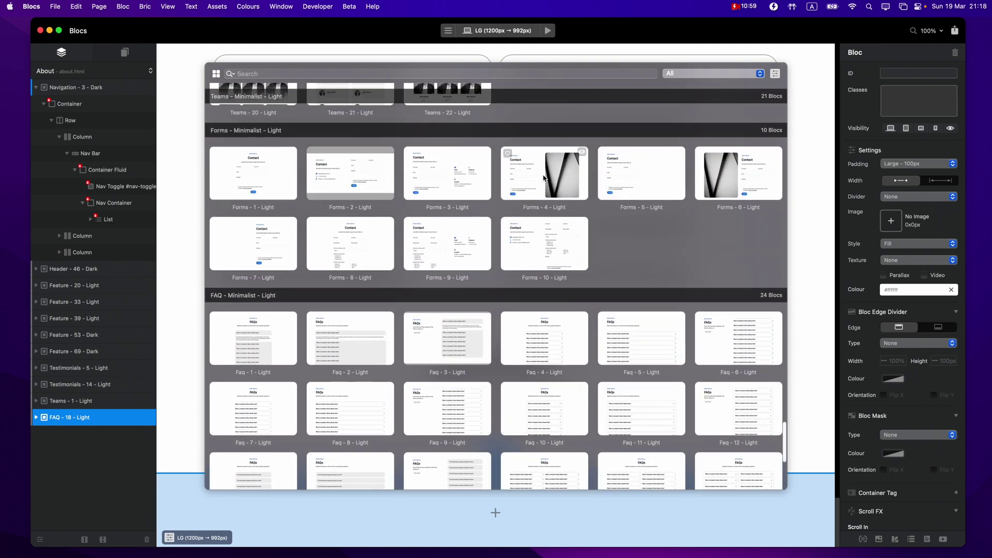
click(718, 78)
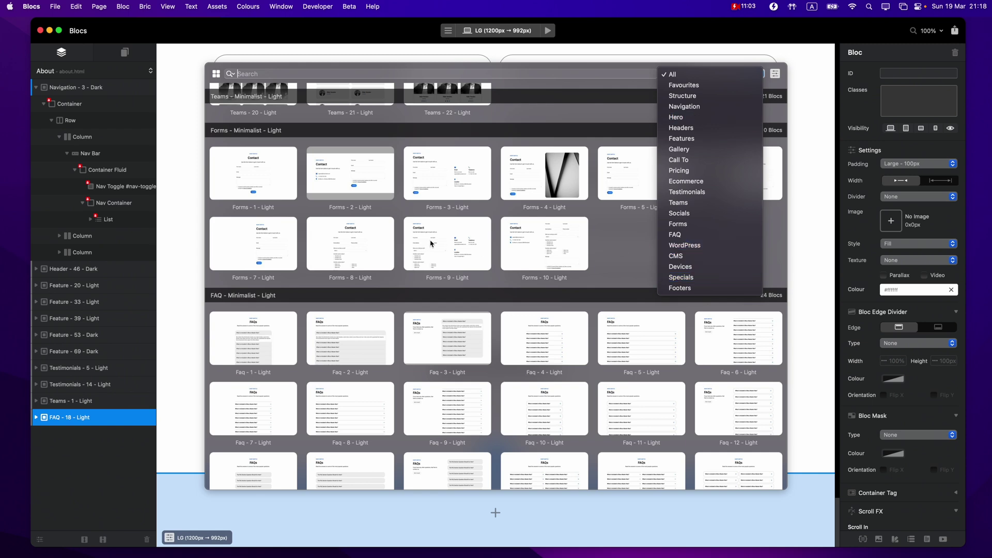
click(368, 179)
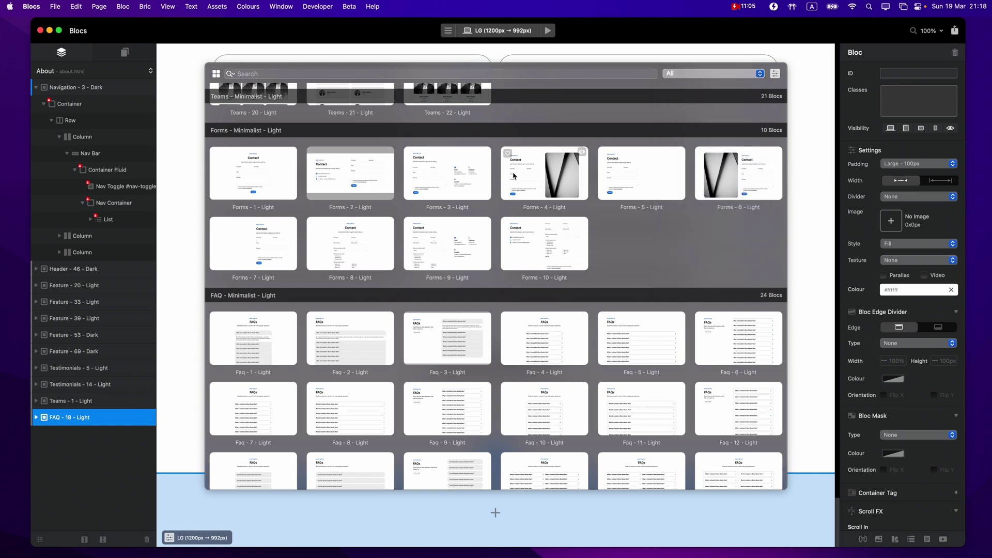
click(463, 181)
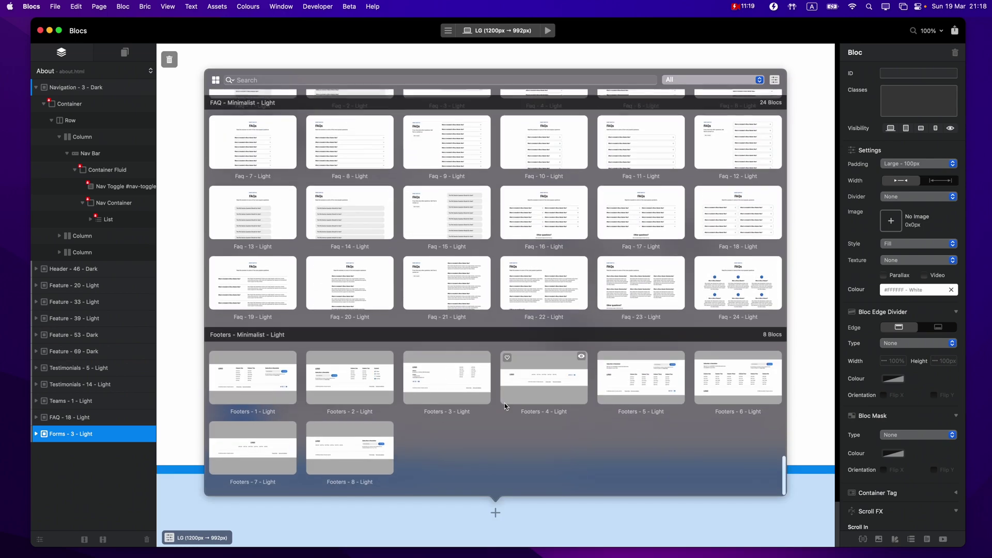
scroll(415, 406, up, 1)
click(371, 398)
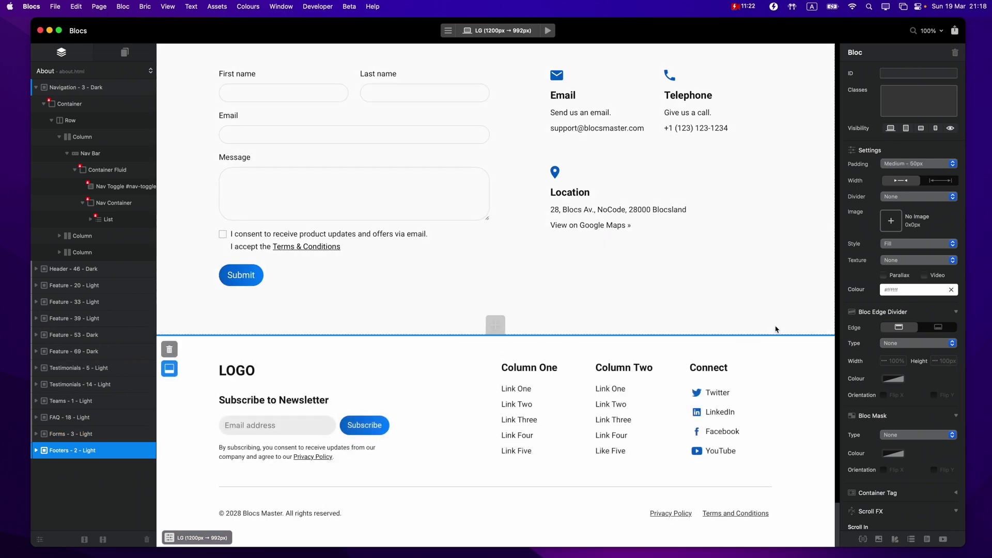
Filter the bloc library to Minimalist - Dark and insert the Teams - 19 - Dark bloc between the light team section and the FAQs.
scroll(775, 327, up, 15)
scroll(775, 329, up, 15)
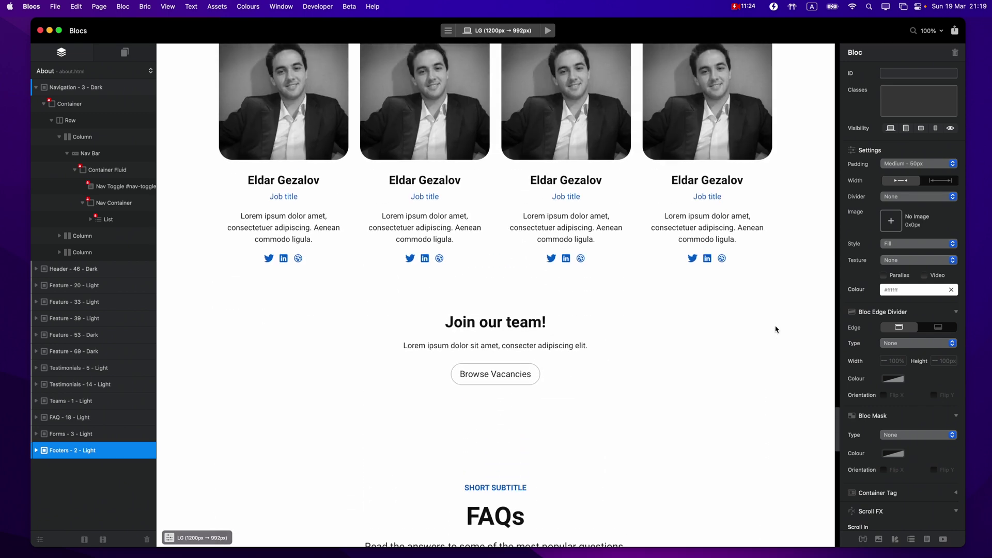
scroll(775, 329, down, 5)
click(495, 323)
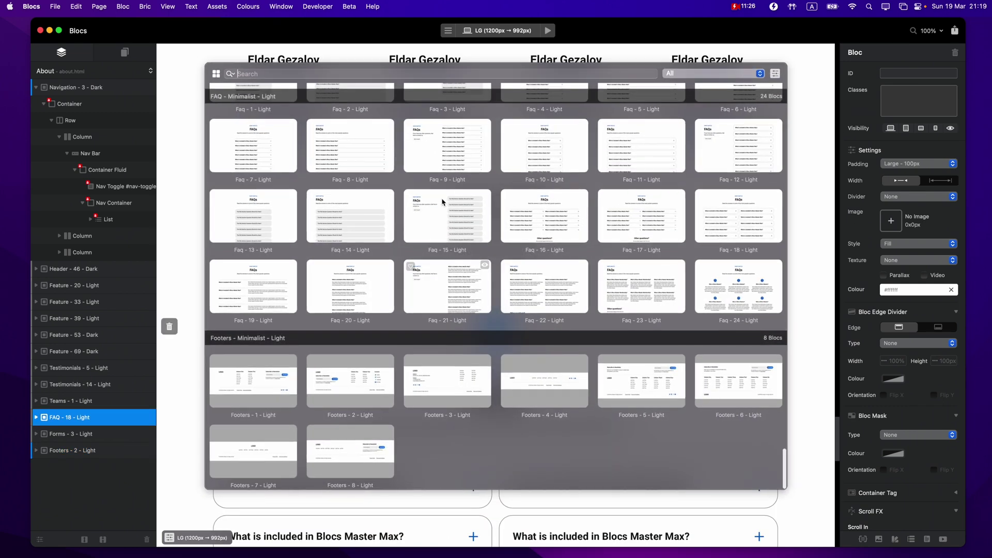
scroll(257, 100, up, 10)
click(216, 75)
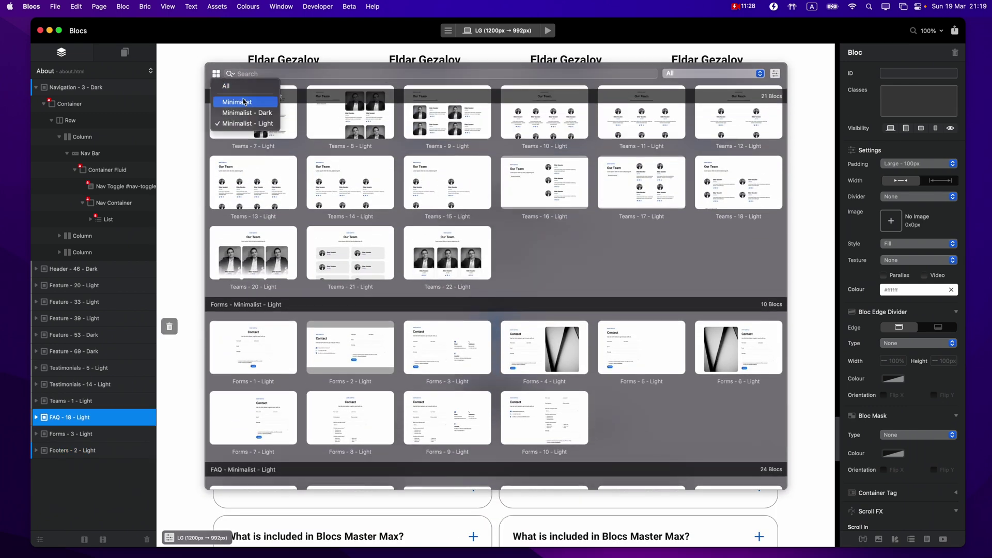
click(253, 113)
scroll(536, 279, up, 6)
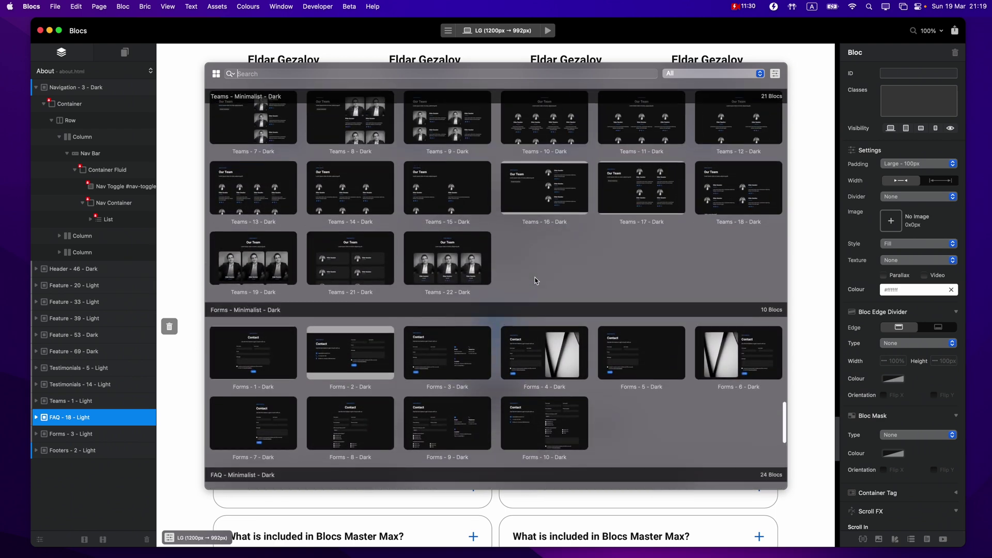
scroll(536, 280, up, 3)
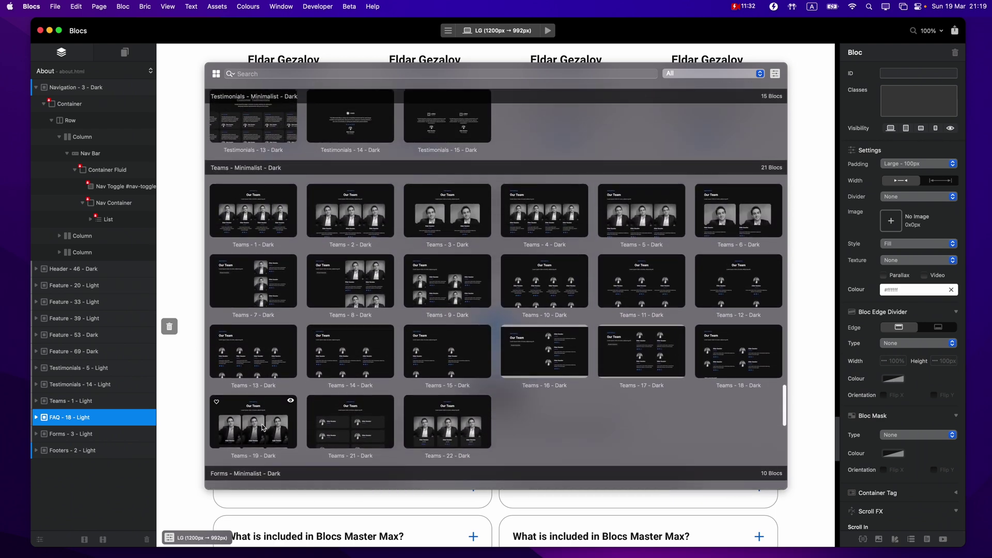
click(262, 427)
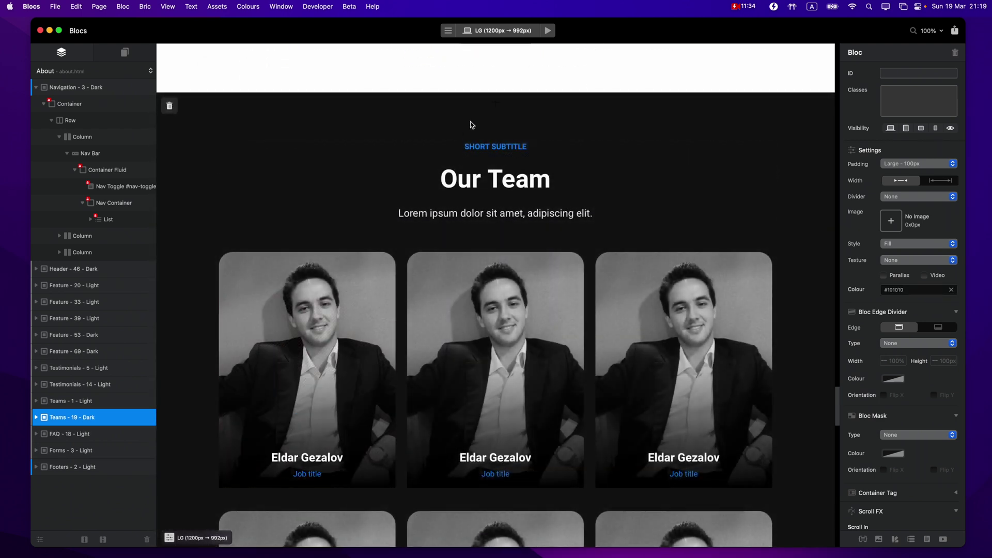
Insert the Testimonials - 13 - Dark bloc between the light and dark team sections.
click(494, 81)
scroll(488, 237, up, 15)
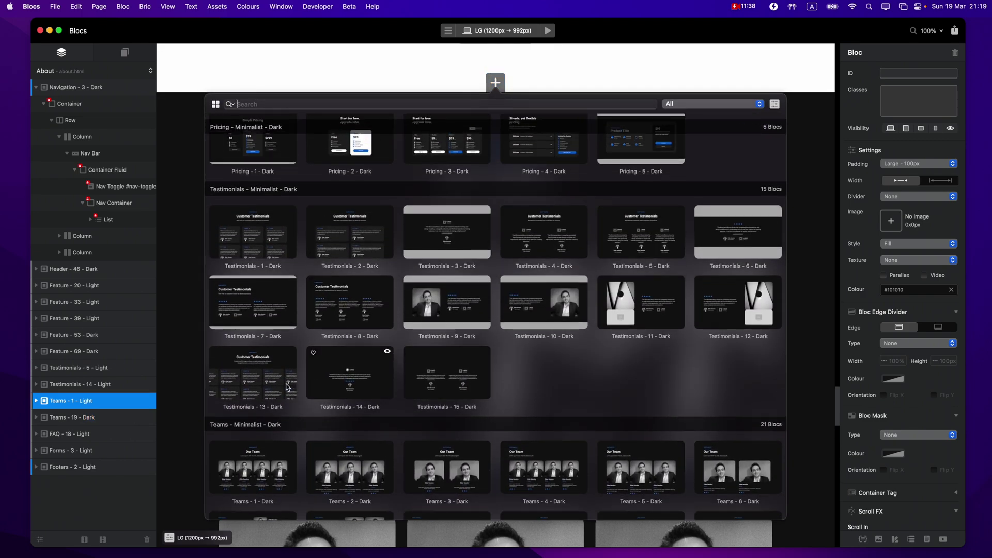
click(287, 386)
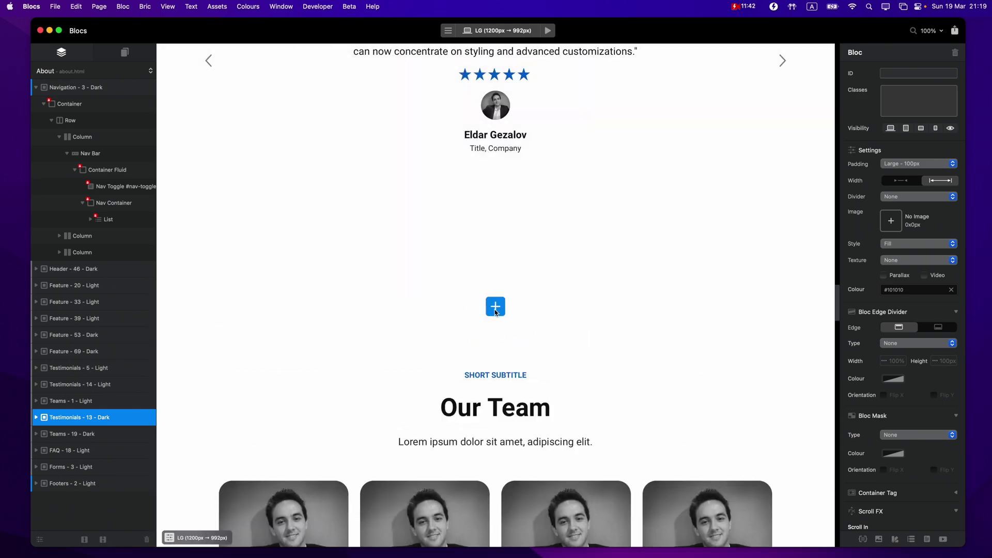
Insert the Pricing - 4 - Dark bloc between the light testimonial slider and the light team section.
click(495, 310)
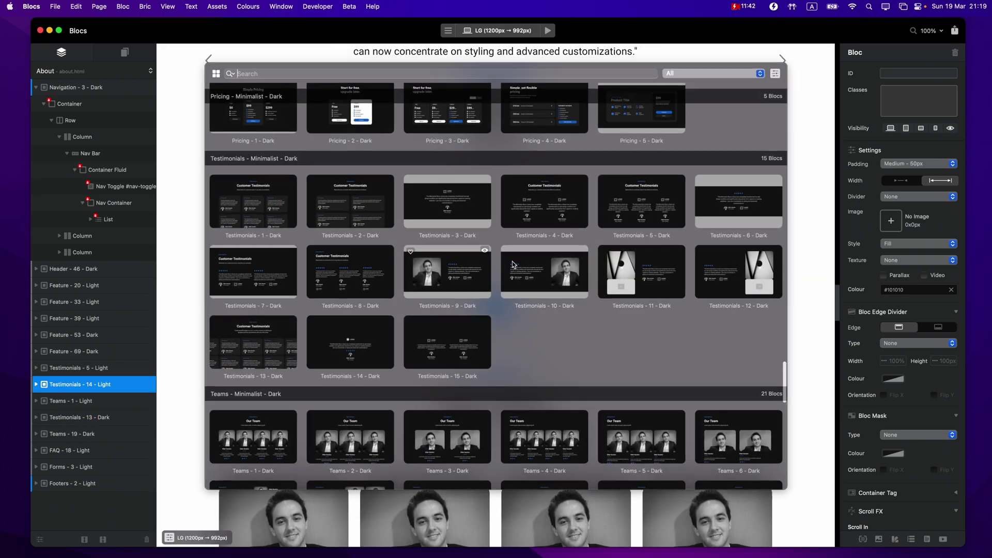
scroll(514, 261, up, 5)
scroll(515, 261, up, 1)
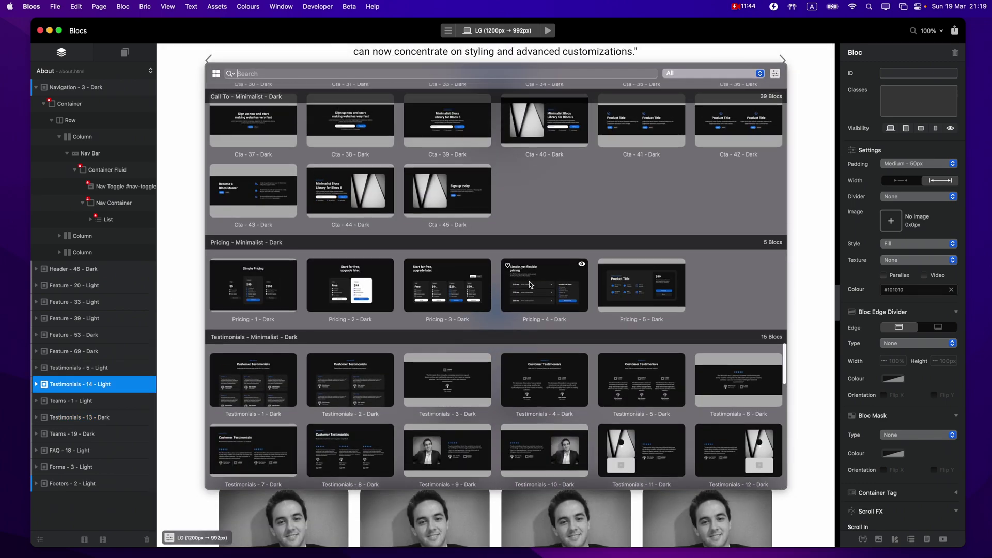
click(553, 288)
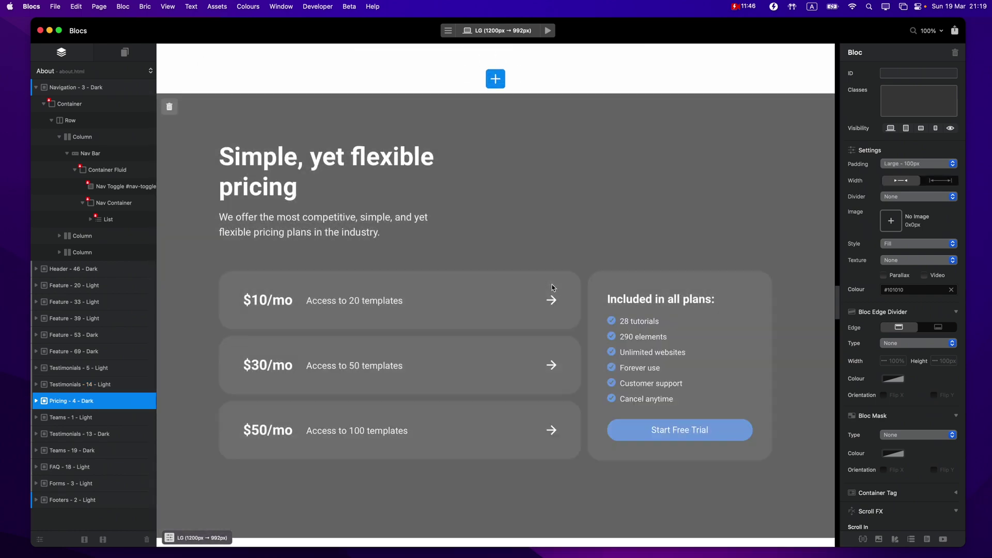
Insert the Gallery - 4 - Dark bloc between the light testimonial slider and the dark pricing section.
click(499, 202)
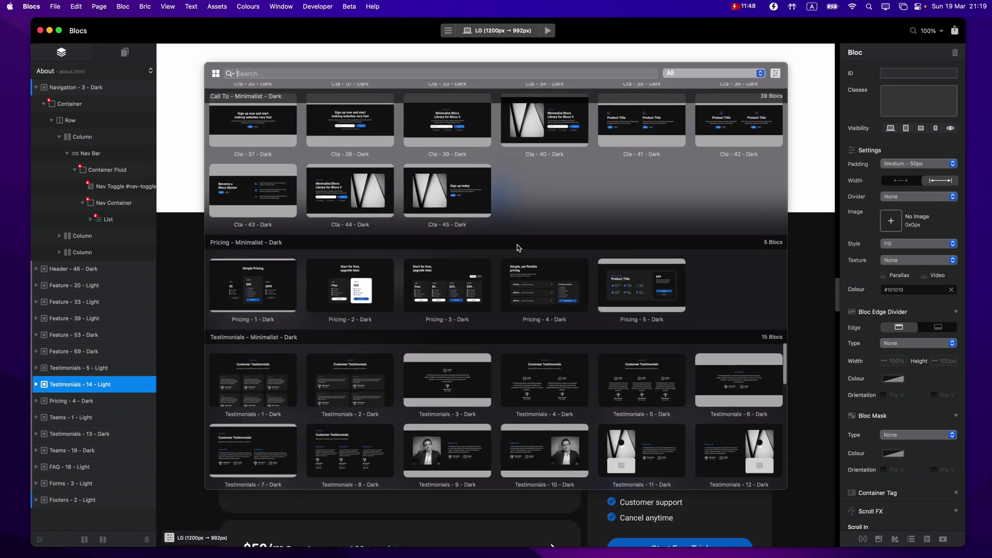
scroll(518, 248, up, 10)
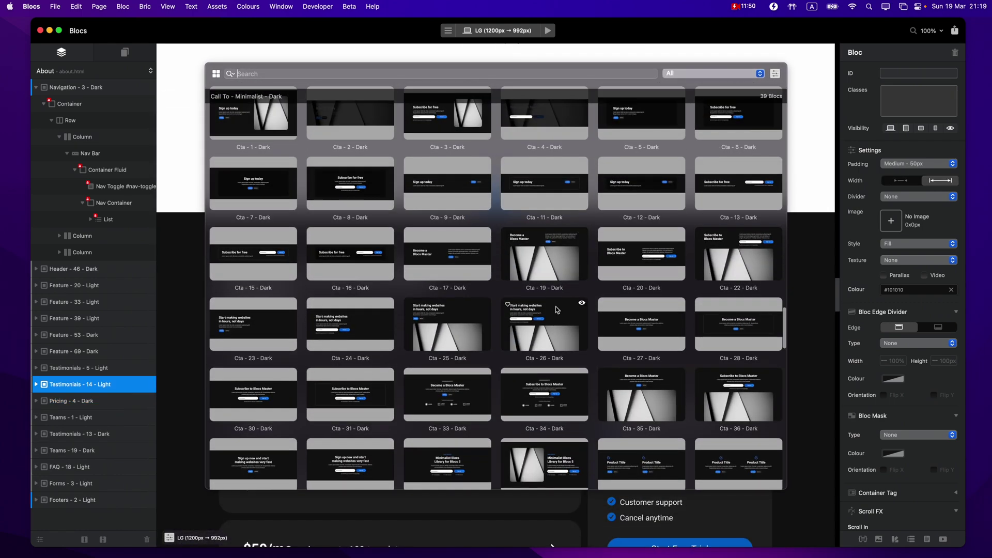
scroll(556, 306, up, 8)
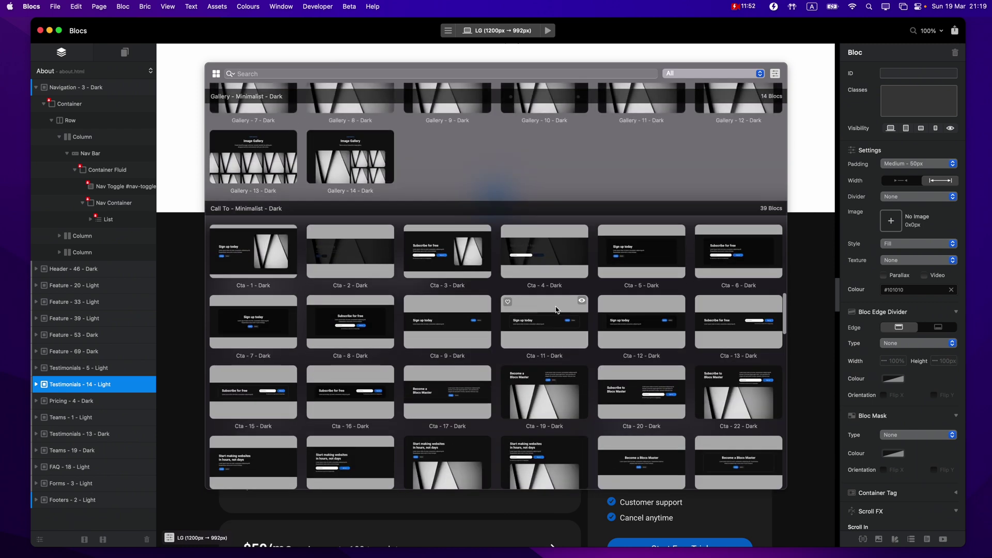
scroll(556, 310, up, 10)
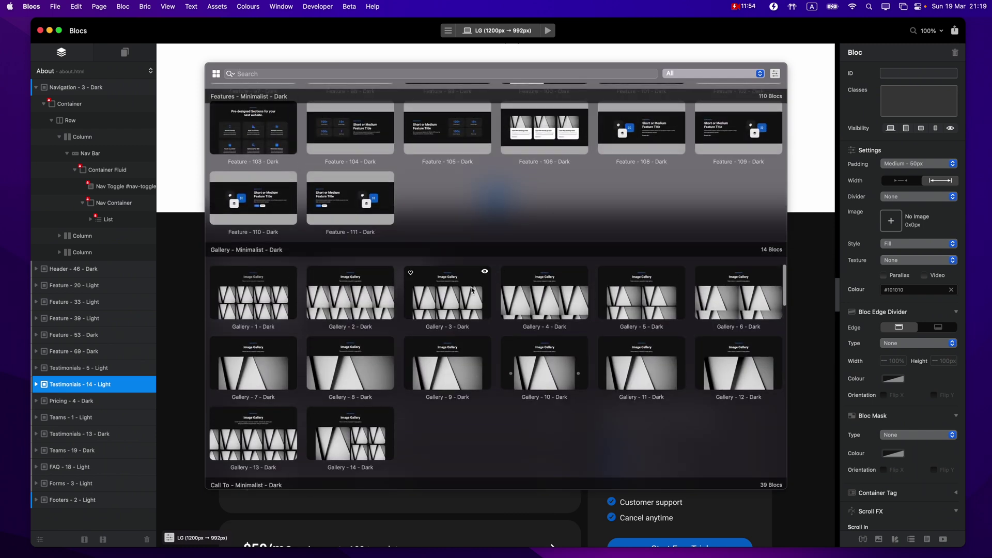
click(545, 292)
Preview the About page from the top, open the video in the light feature section, and close its popup.
scroll(551, 296, up, 5)
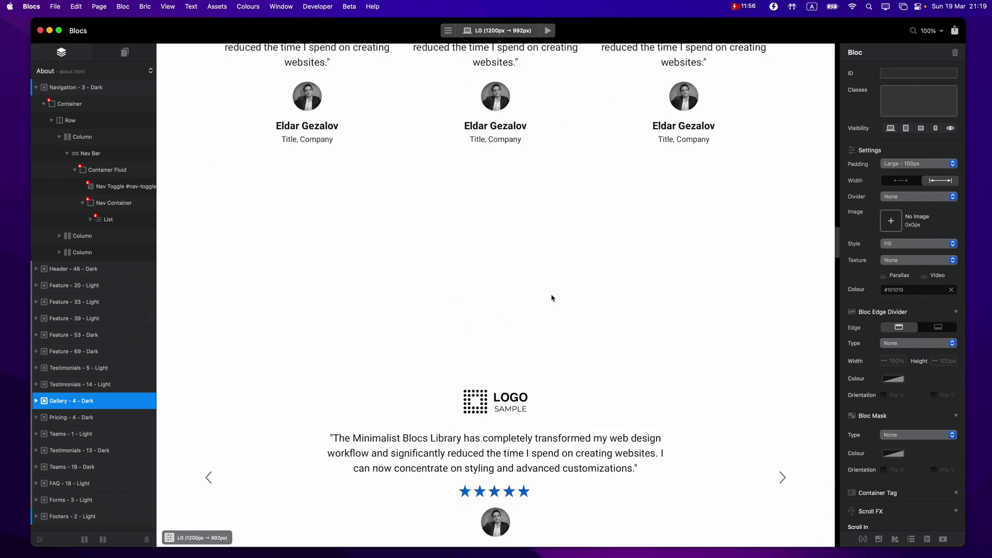
scroll(551, 298, up, 20)
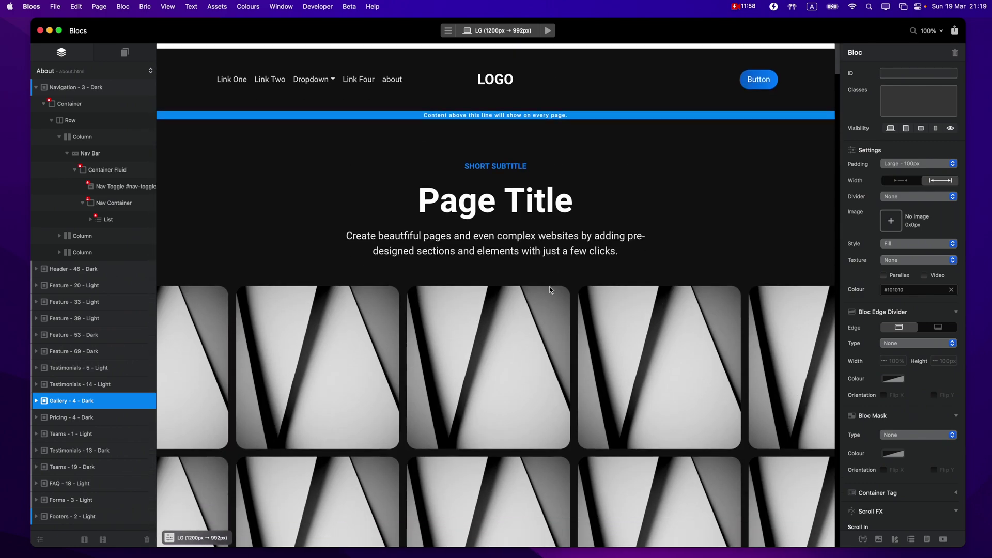
click(547, 32)
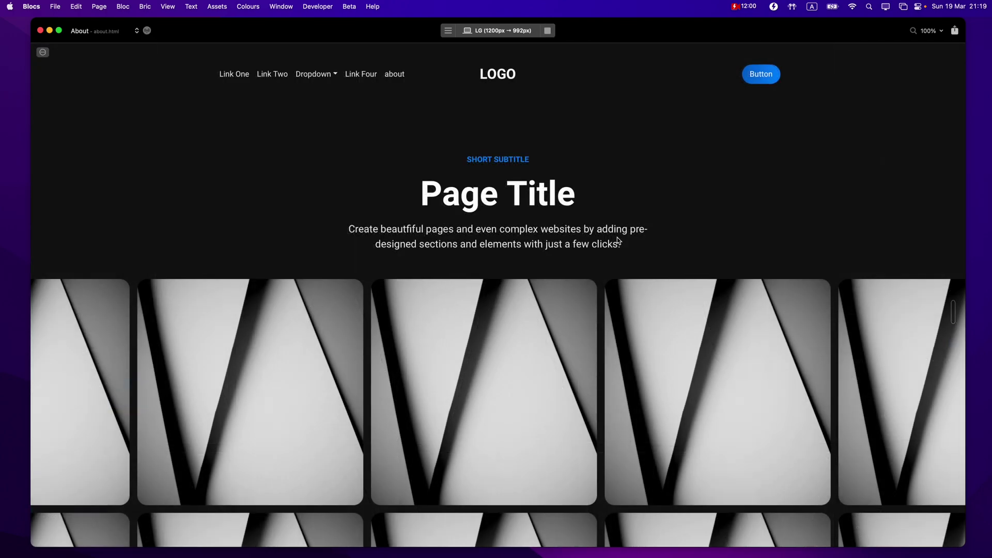
scroll(616, 237, down, 20)
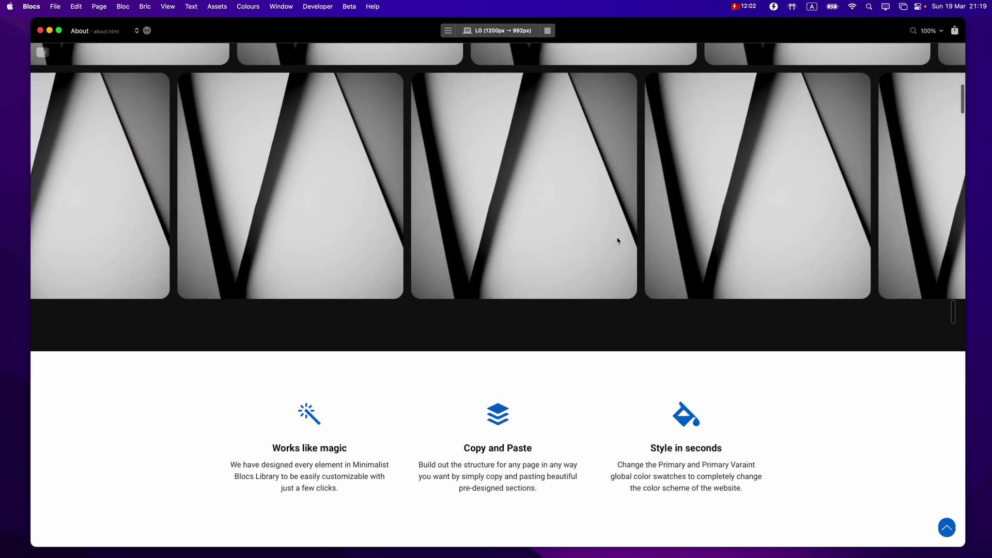
scroll(617, 237, down, 10)
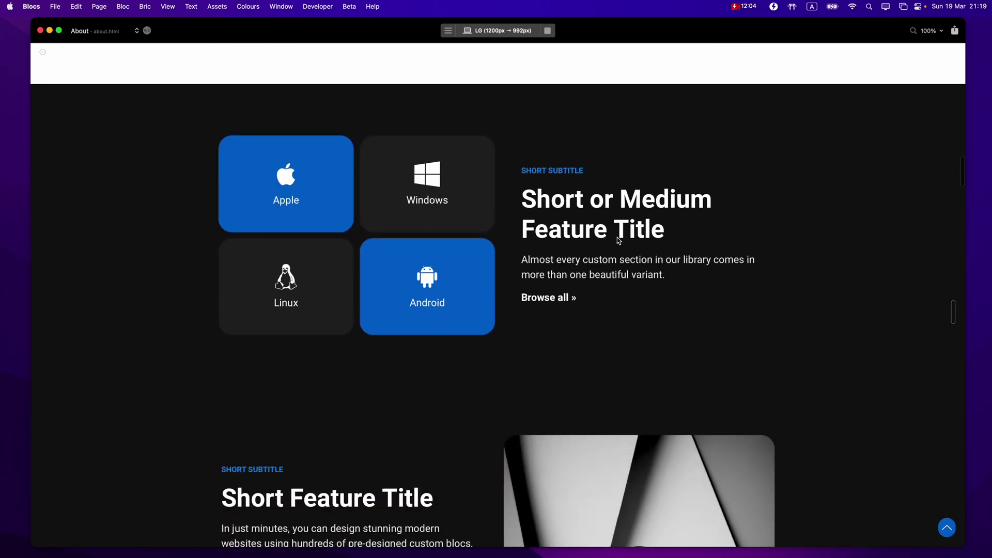
scroll(617, 237, up, 5)
click(636, 227)
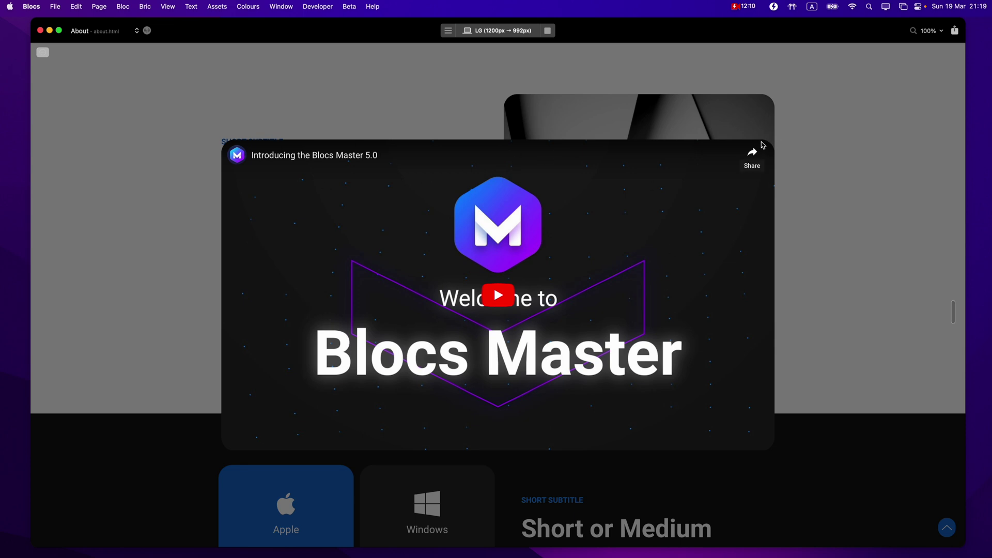
click(808, 155)
Review the previewed header, light and dark features, testimonial slider, image gallery and pricing section.
scroll(763, 148, up, 10)
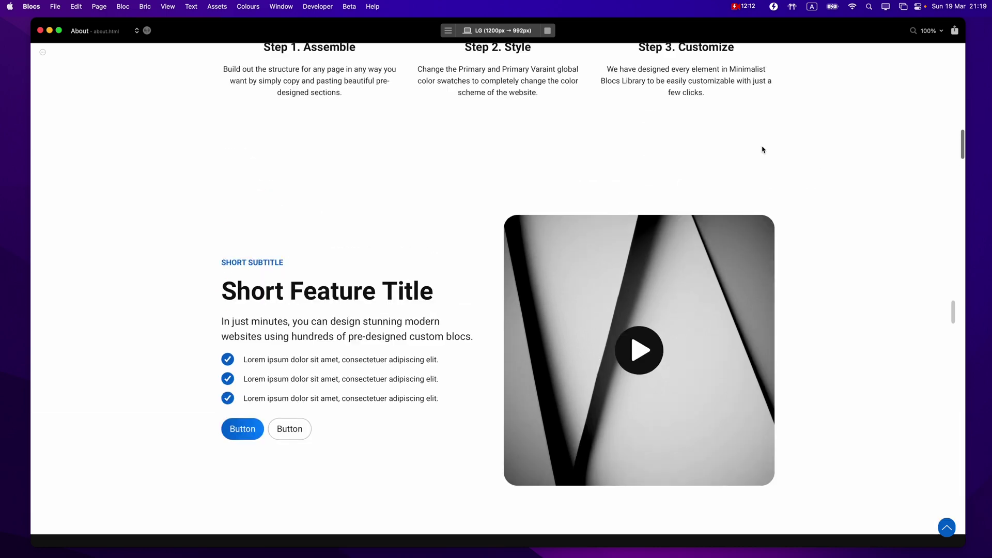
scroll(470, 211, up, 3)
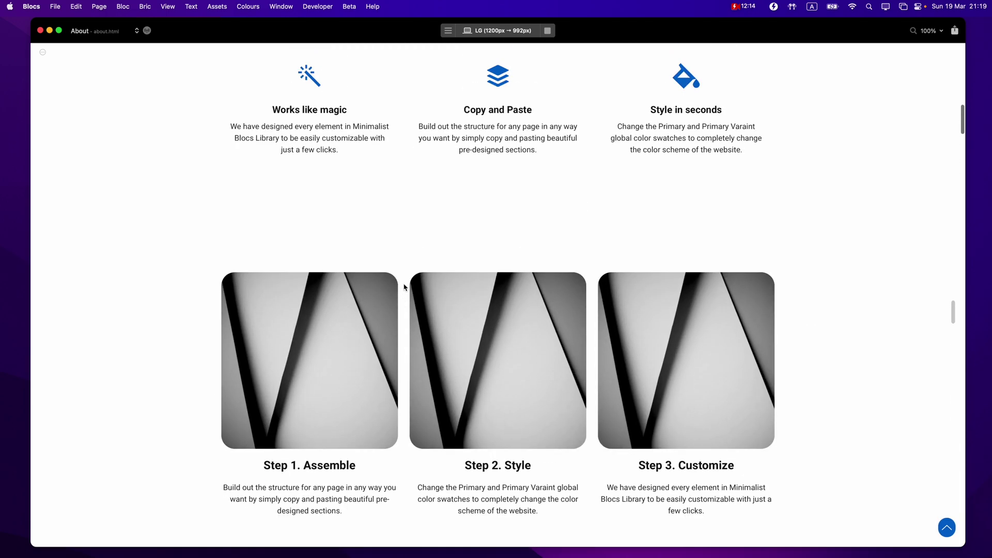
scroll(306, 244, up, 15)
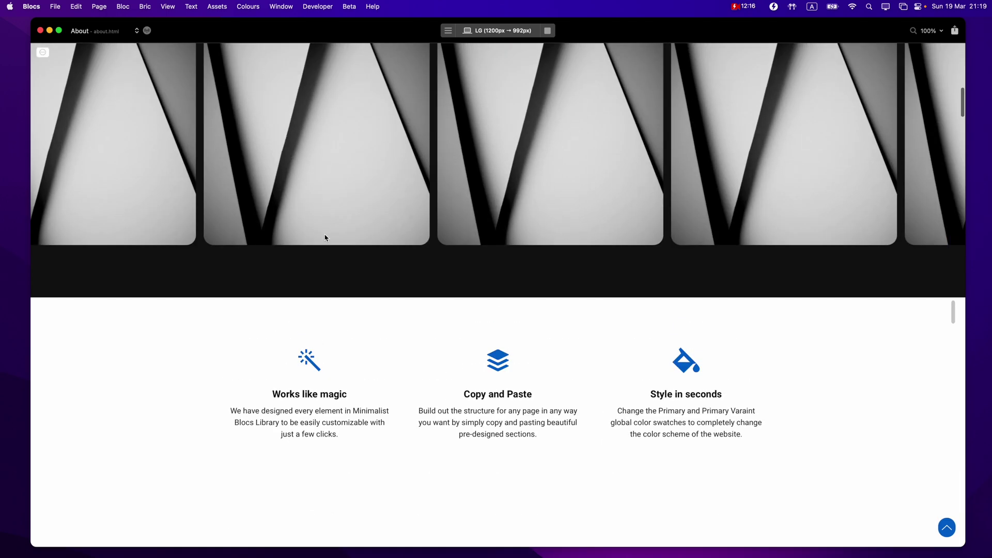
scroll(333, 91, up, 5)
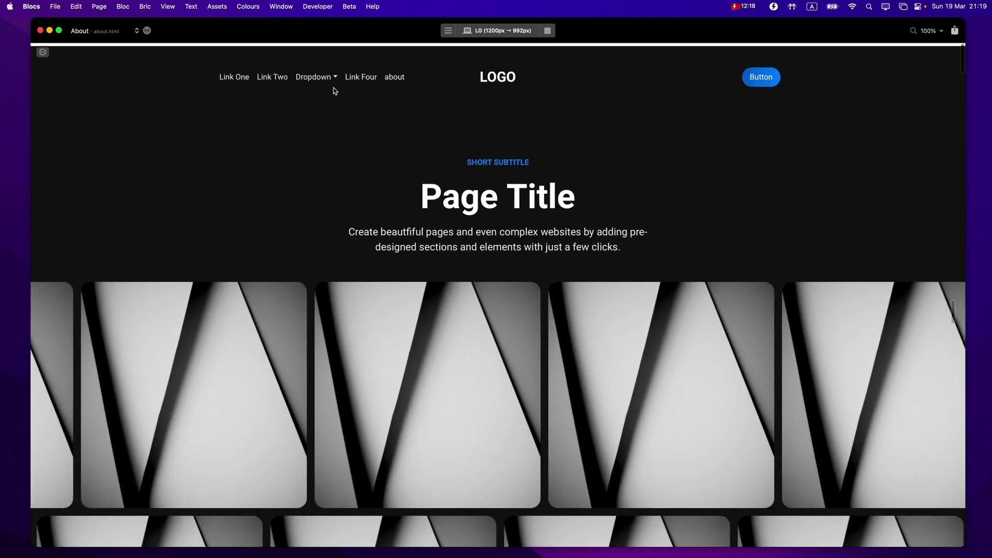
scroll(599, 215, down, 20)
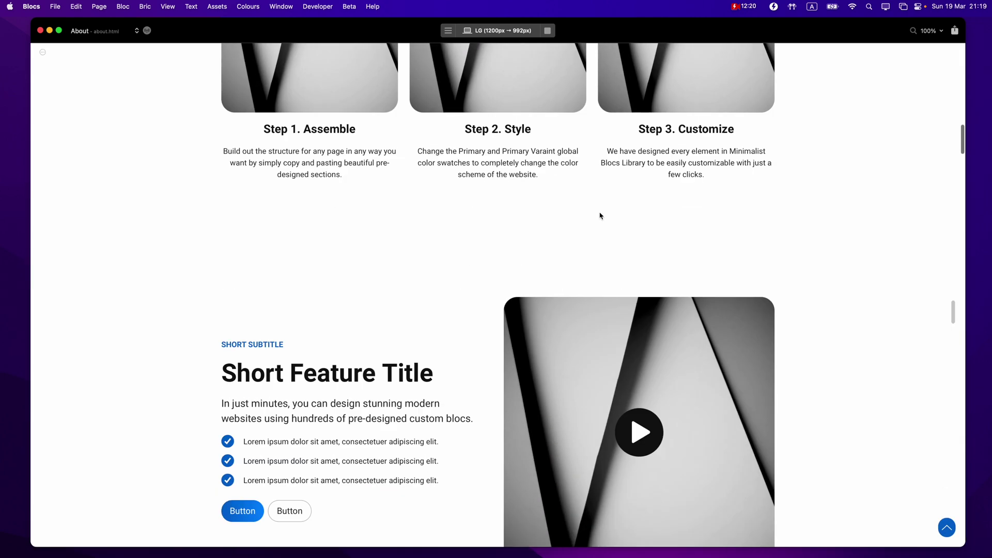
scroll(371, 168, down, 10)
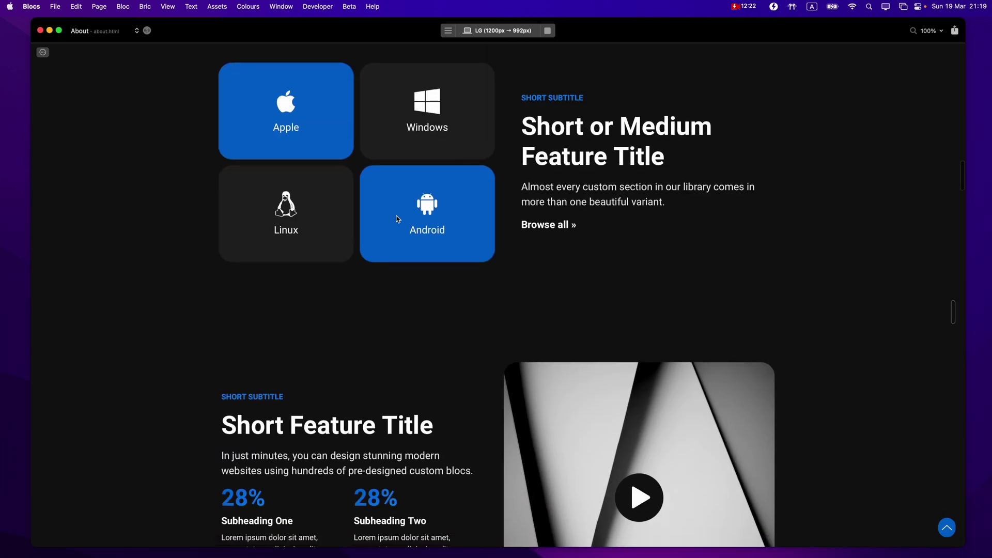
scroll(326, 164, down, 10)
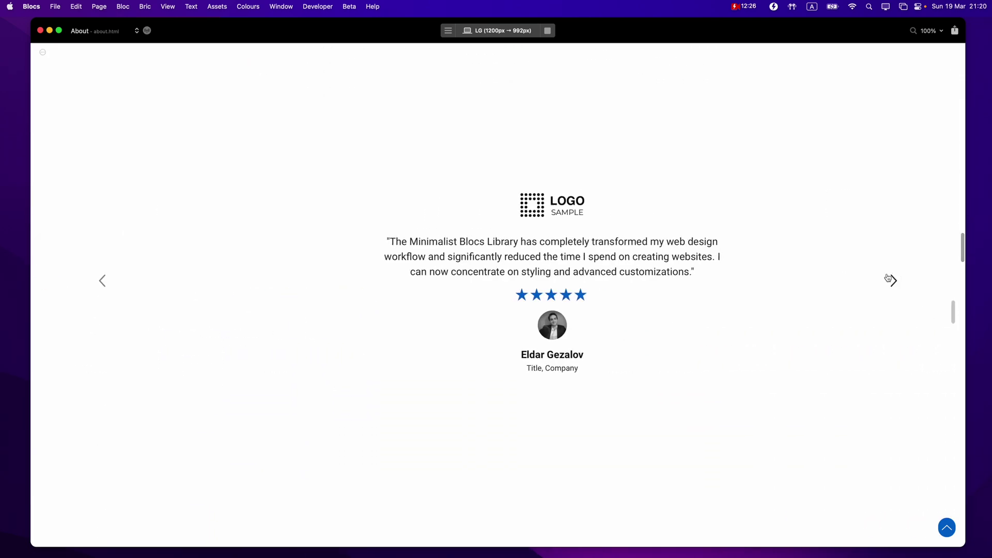
scroll(764, 327, down, 5)
scroll(764, 328, down, 15)
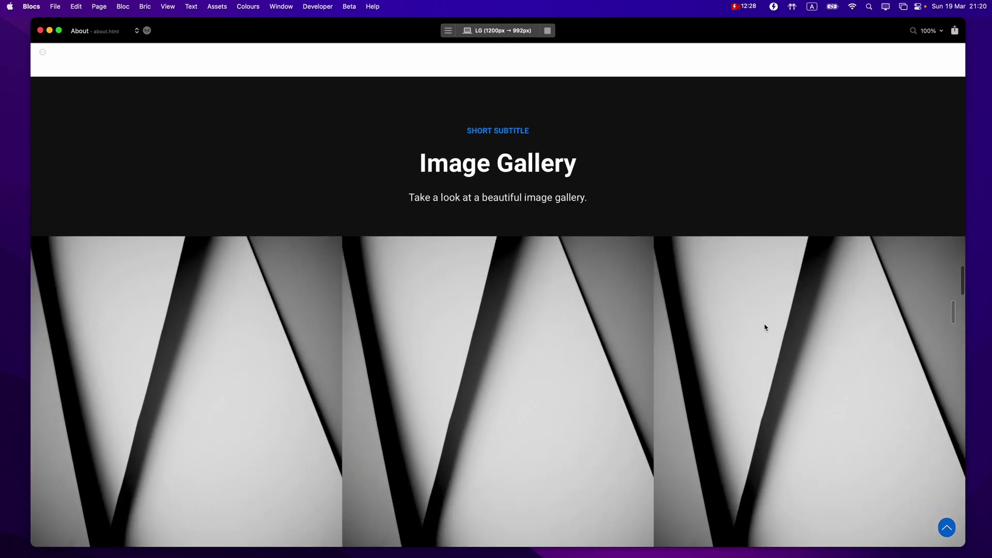
scroll(753, 203, up, 5)
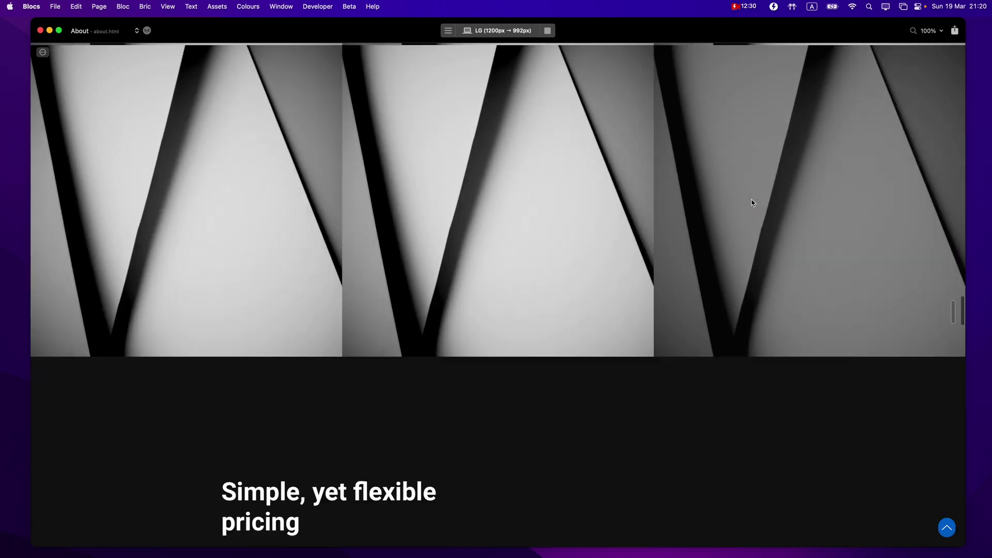
scroll(656, 432, down, 8)
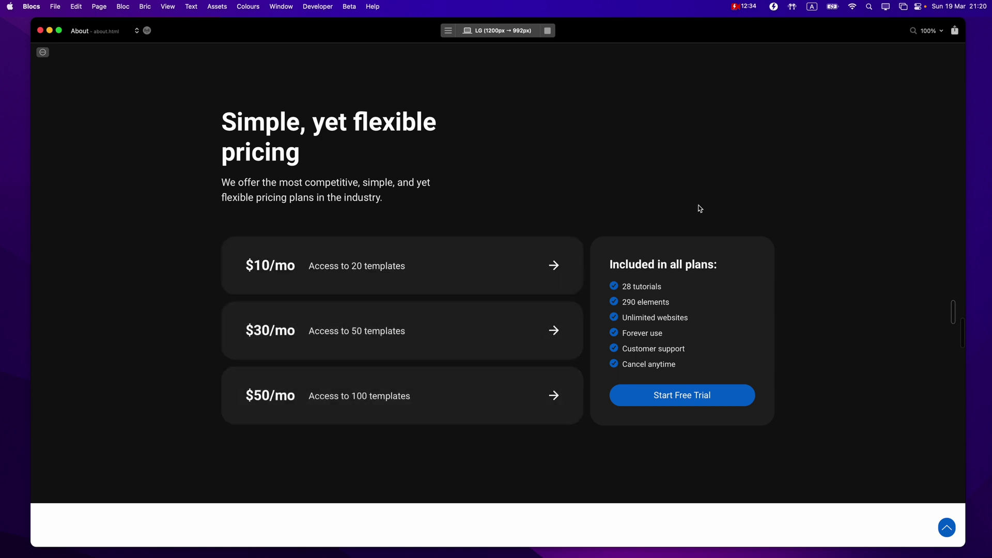
Inspect the light and dark team sections in the preview, including the dark member cards' hover effect.
scroll(697, 206, down, 12)
scroll(597, 378, down, 15)
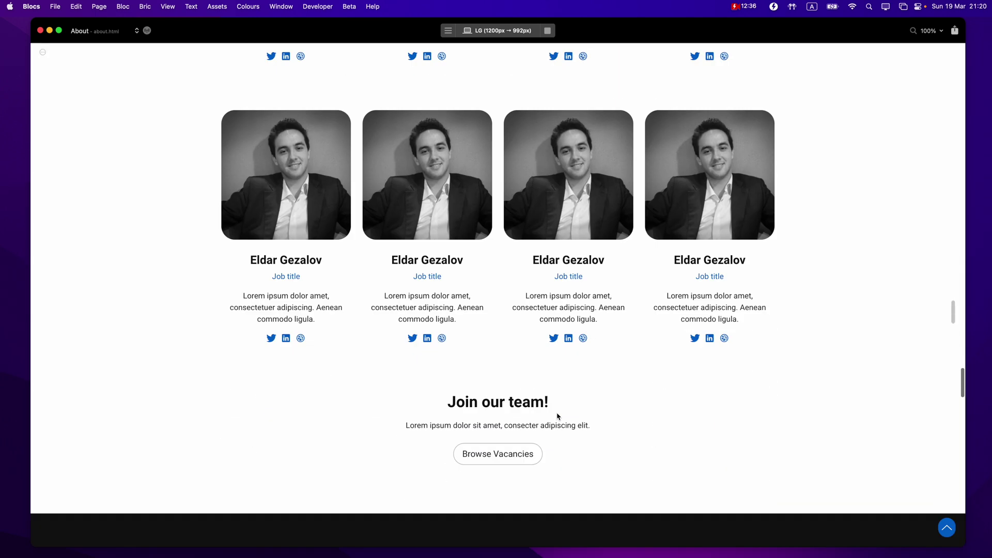
scroll(558, 416, up, 5)
scroll(558, 416, down, 12)
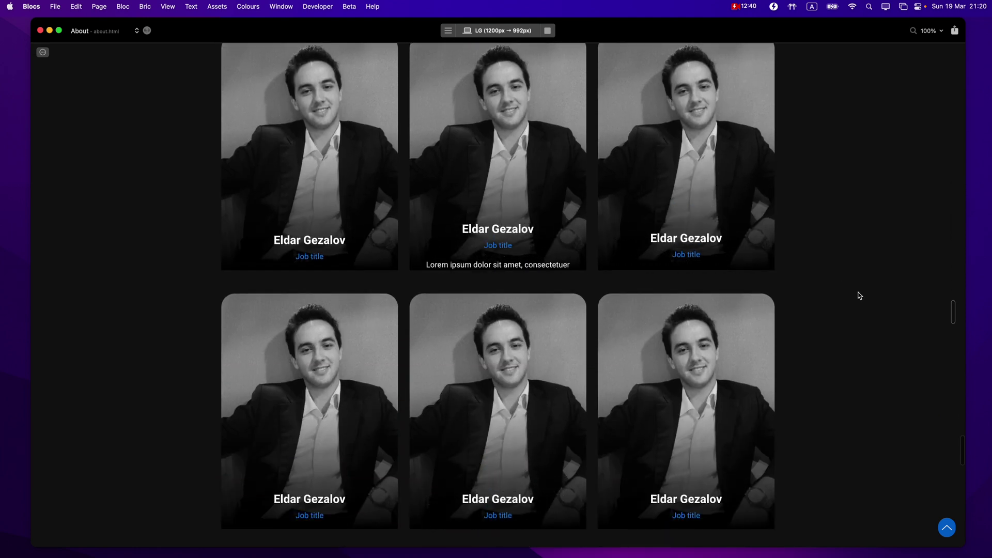
Test the FAQ accordion by expanding and collapsing several questions in both columns.
scroll(859, 294, down, 10)
click(614, 248)
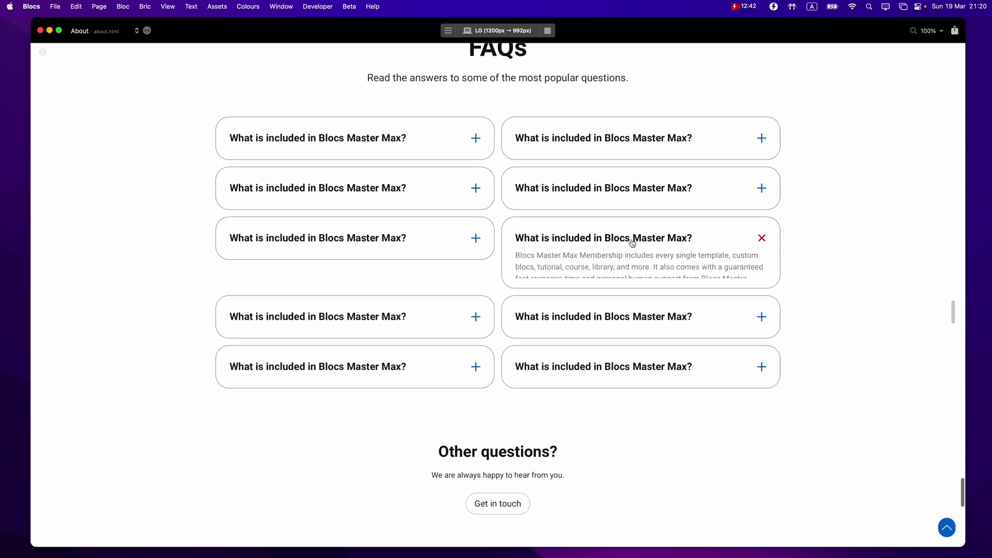
click(630, 243)
click(450, 208)
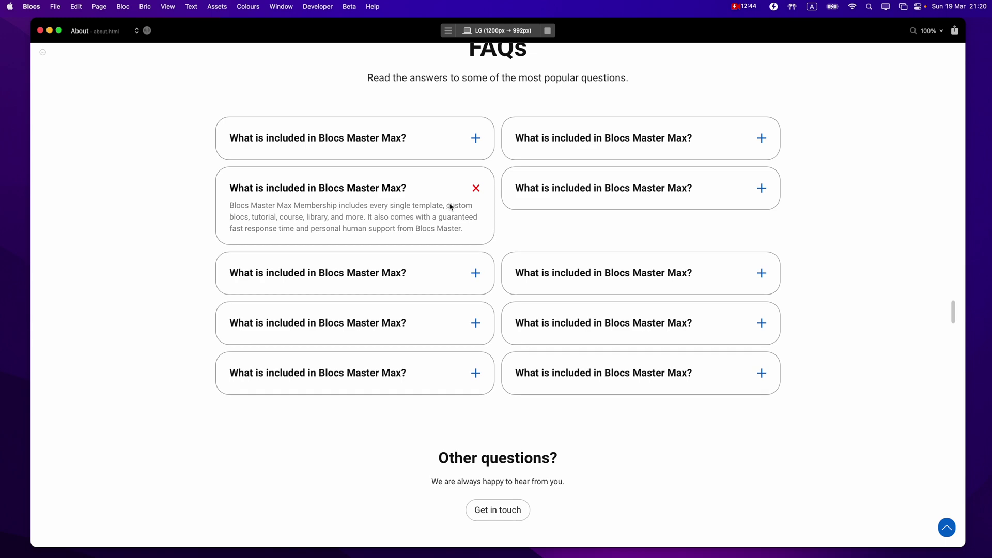
click(473, 188)
click(698, 150)
click(612, 148)
click(635, 238)
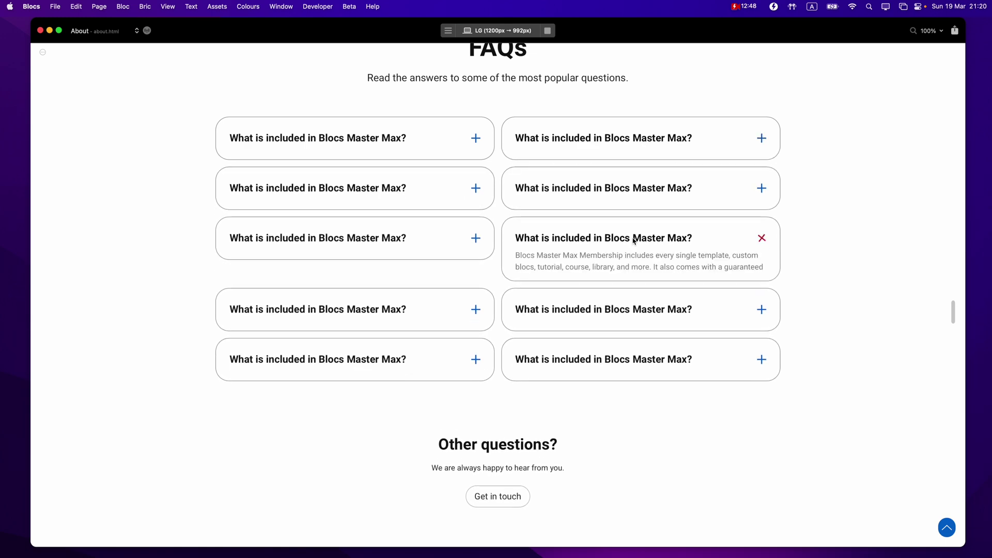
click(635, 240)
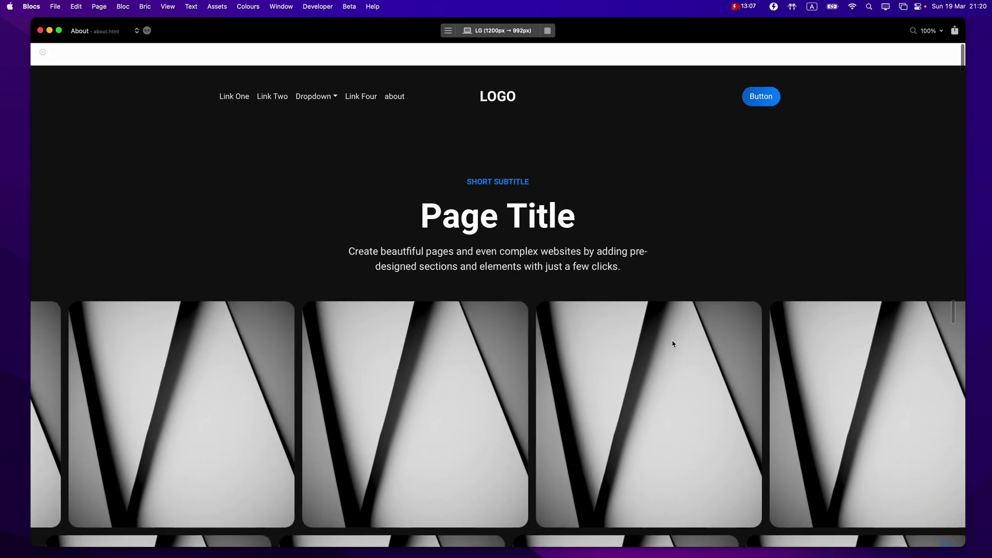
Recheck the page's header and feature sections, and leave the preview to return to editing.
scroll(673, 343, down, 15)
scroll(673, 344, down, 15)
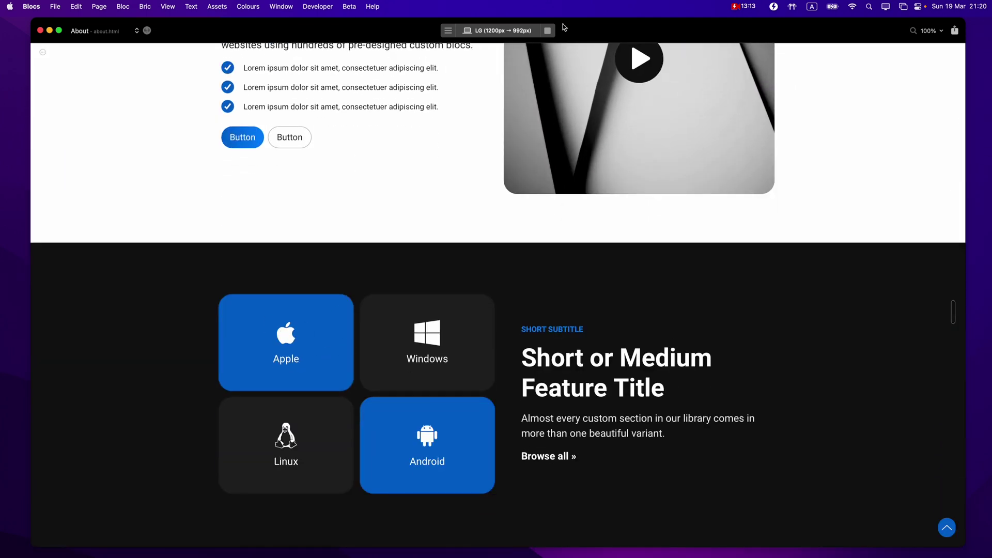
click(547, 31)
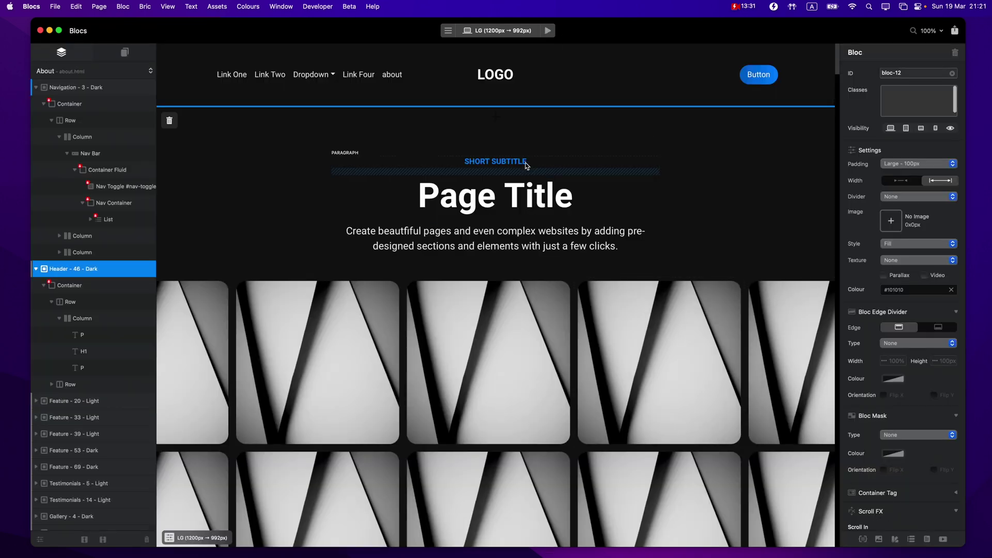
Recolour the global Primary swatch to red #CC0000 through the header's short subtitle, and assign the Primary Variant swatch to that subtitle.
click(527, 162)
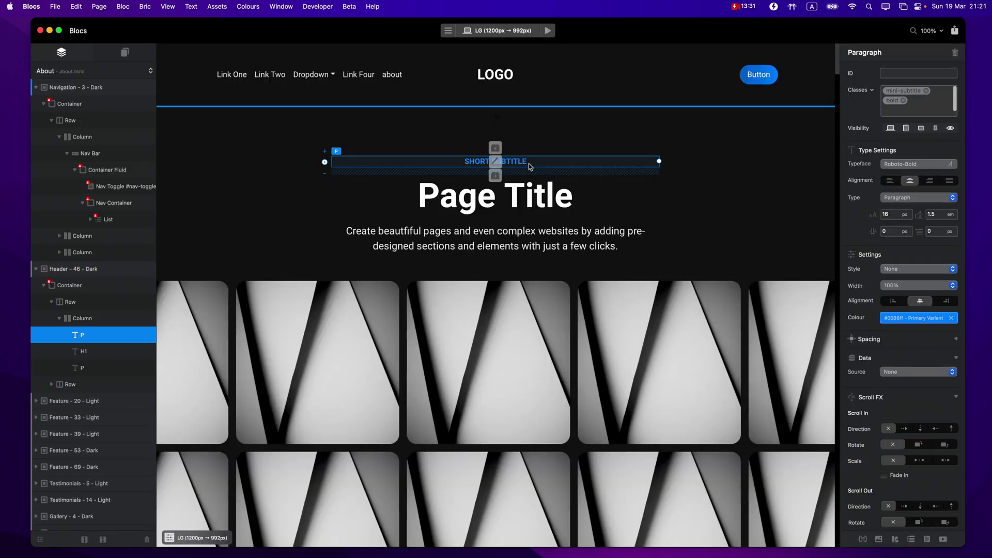
click(912, 321)
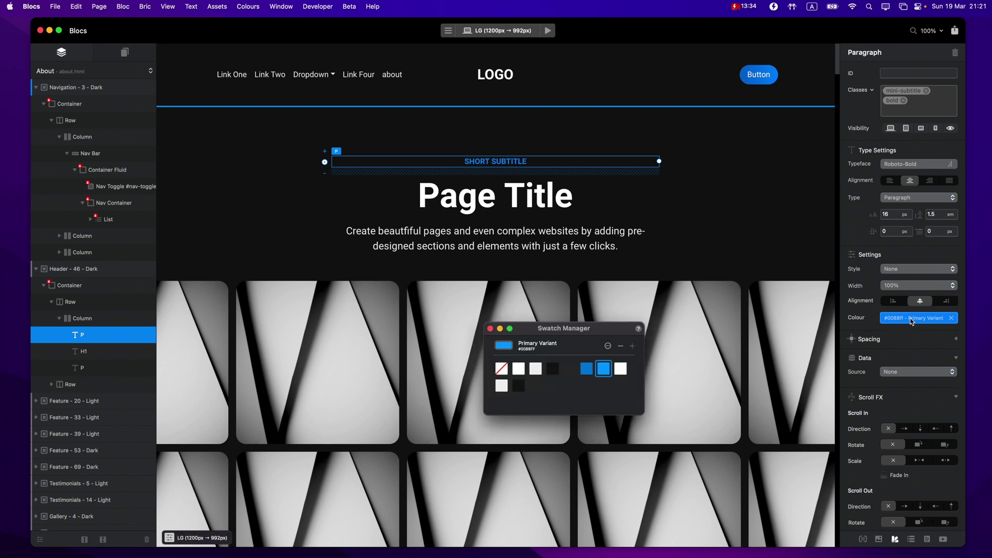
double_click(587, 368)
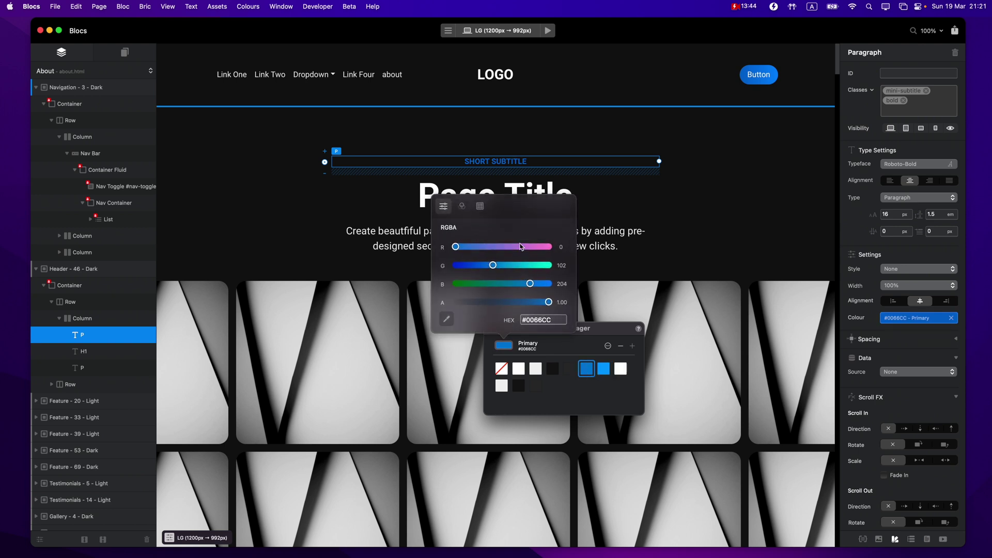
drag(485, 251, 548, 250)
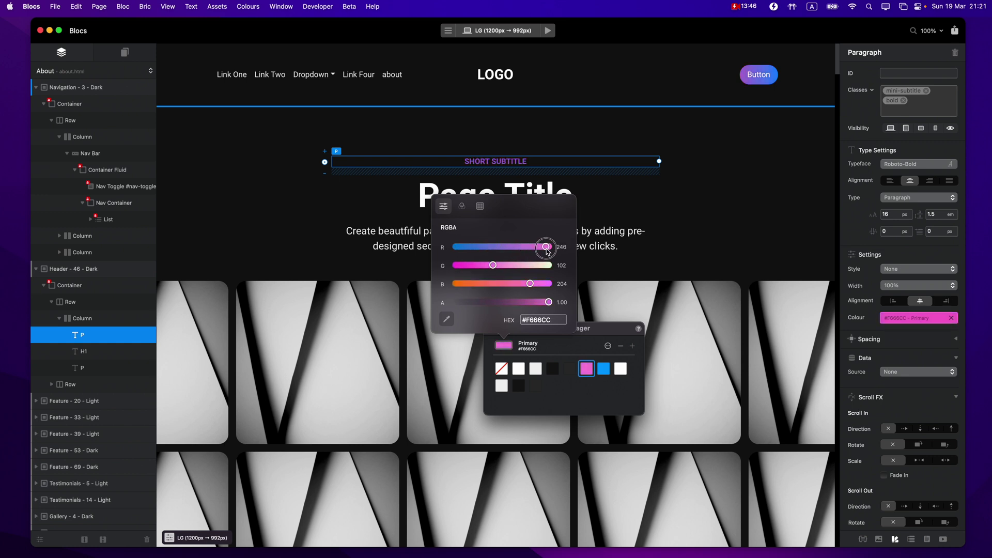
drag(480, 265, 497, 247)
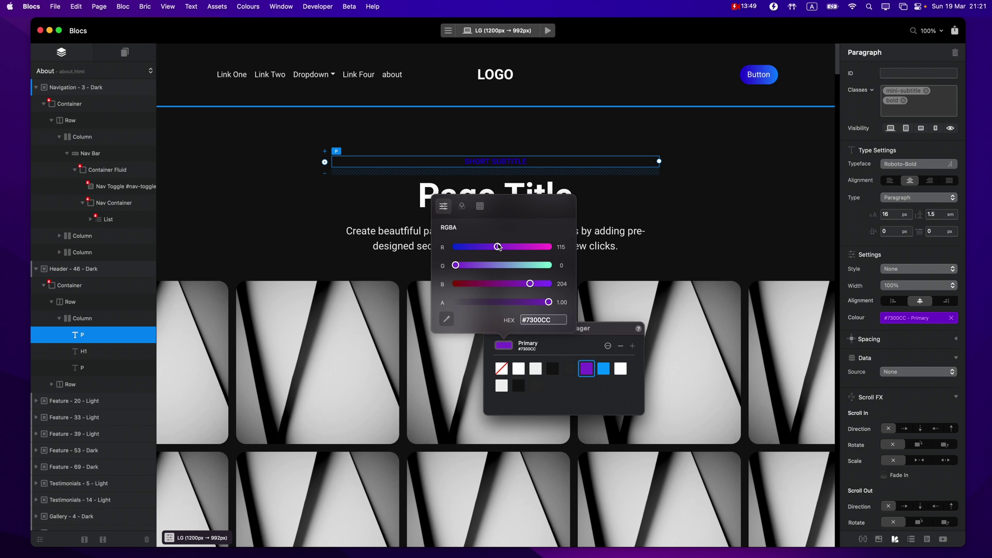
click(462, 205)
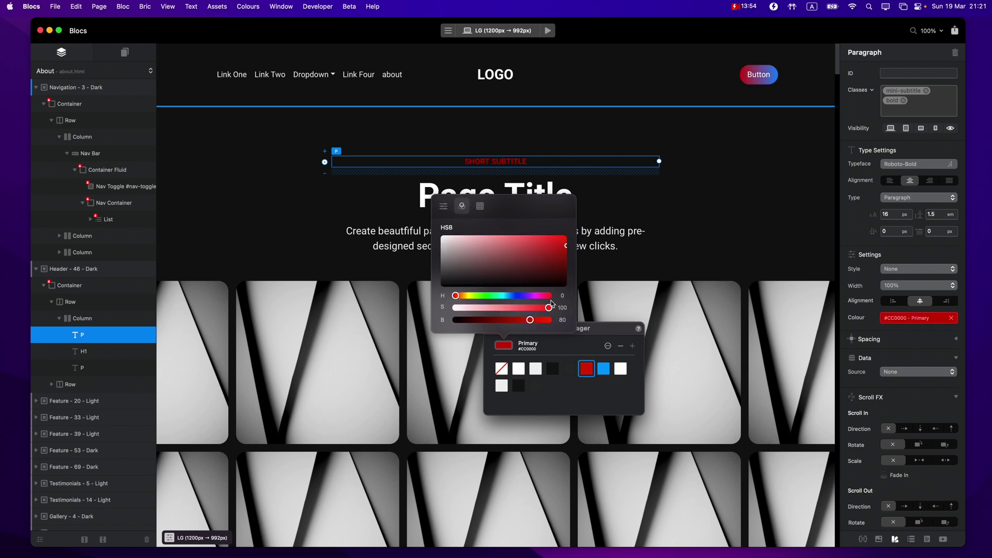
click(603, 369)
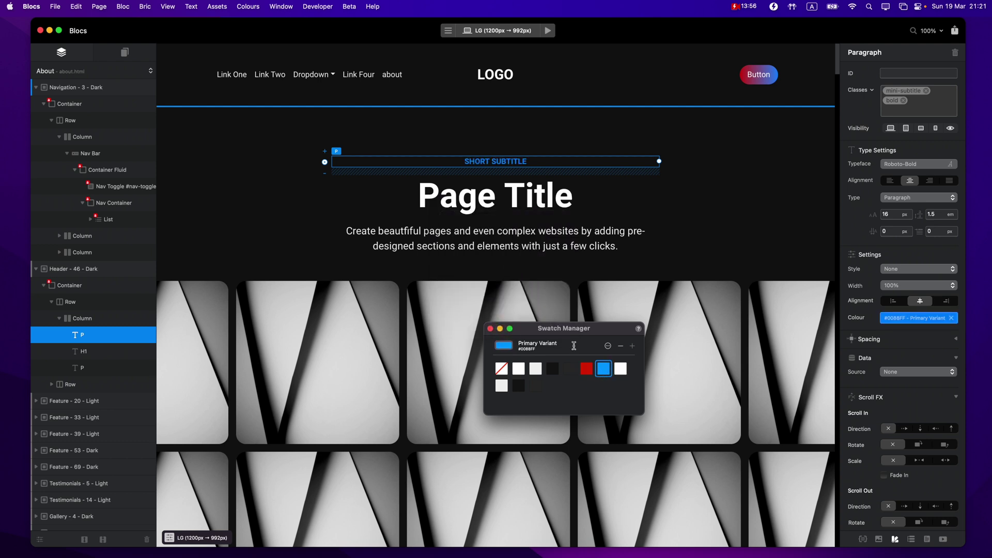
Recolour the global Primary Variant swatch to light red #FF3F40 and close the swatch manager.
double_click(611, 374)
drag(527, 298, 549, 296)
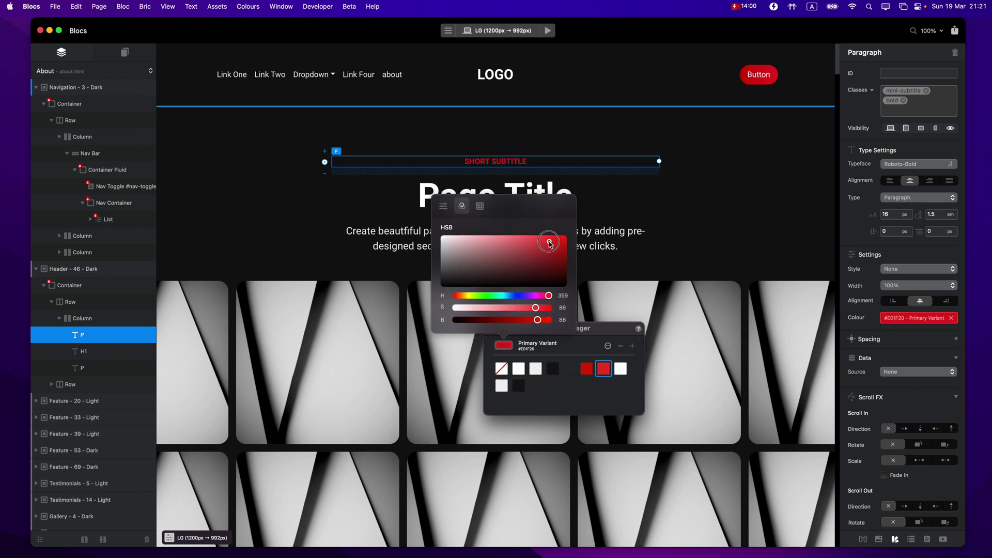
drag(543, 240, 536, 236)
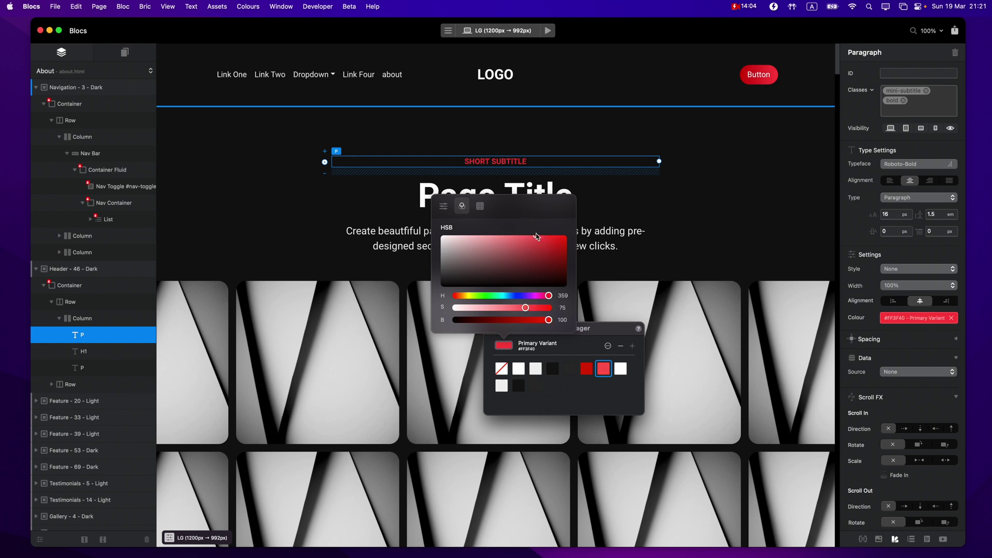
click(605, 328)
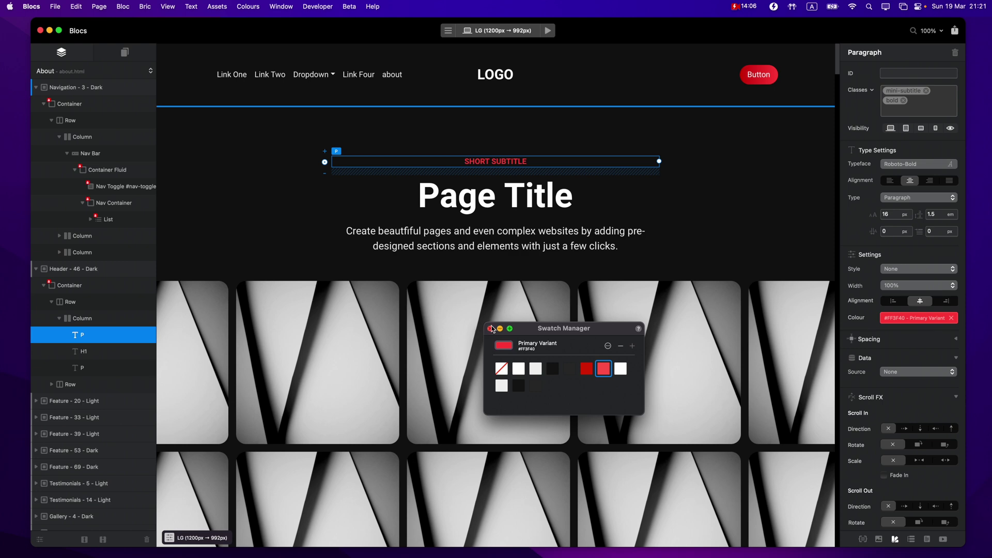
click(490, 329)
Preview the About page and examine the red colour scheme across its header, feature, testimonial, gallery, pricing and team sections.
click(547, 32)
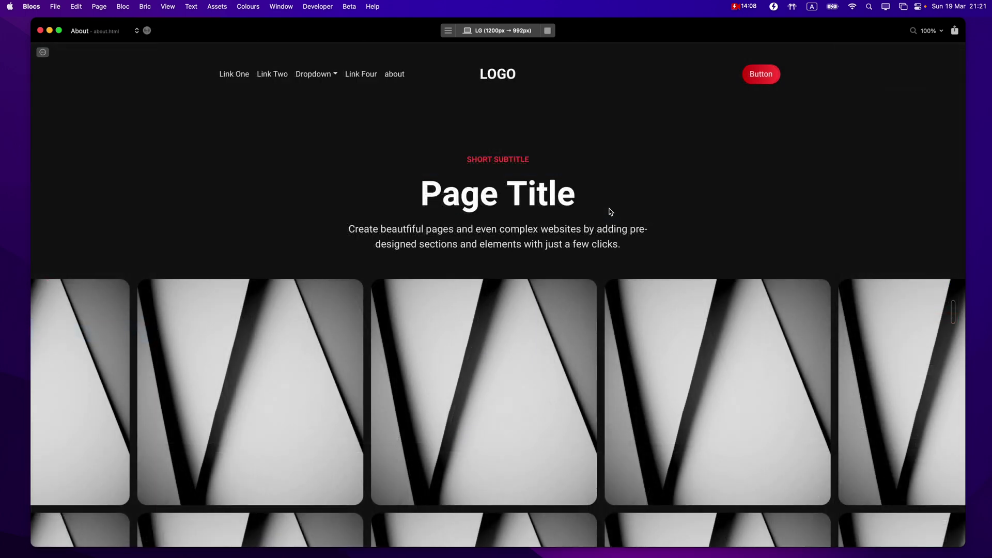
scroll(507, 161, down, 15)
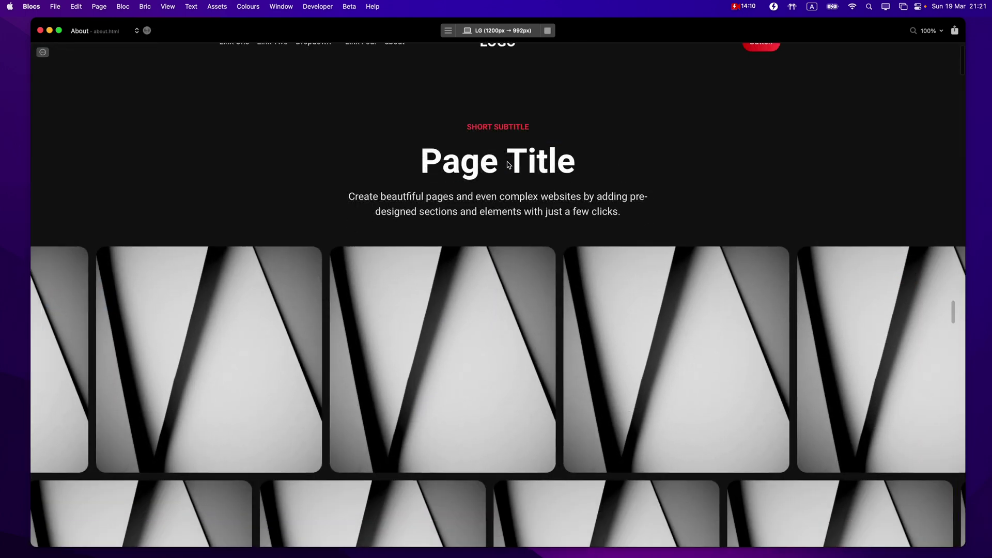
scroll(501, 192, down, 10)
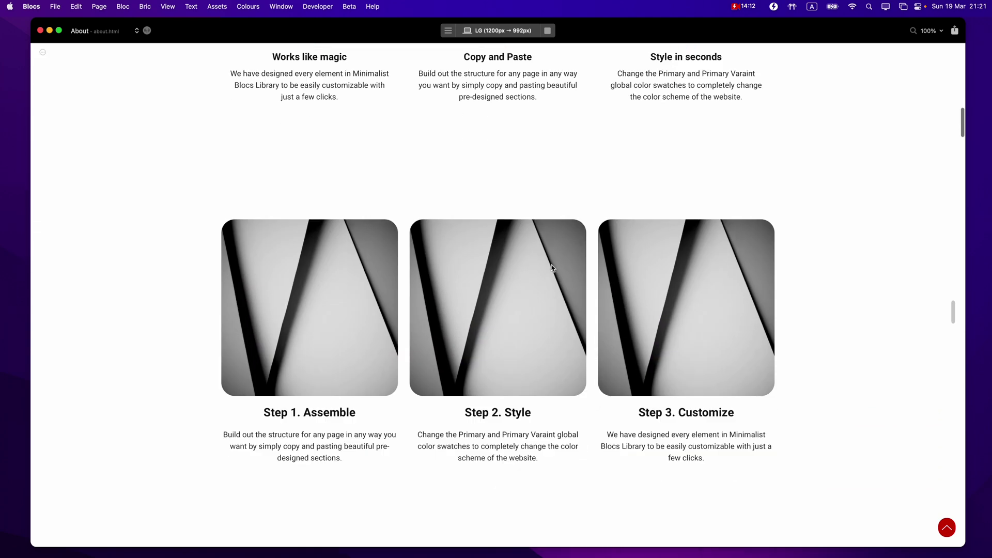
scroll(454, 366, down, 15)
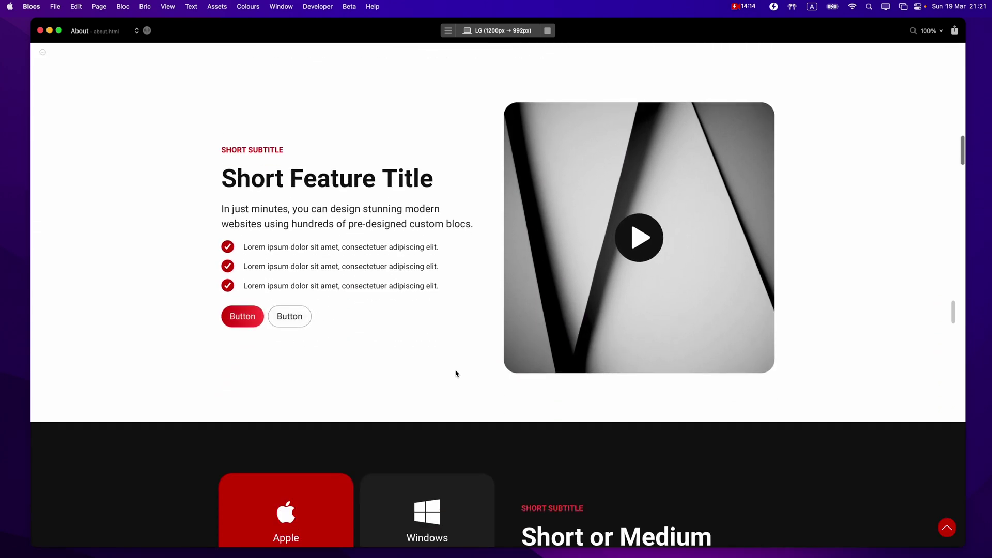
scroll(434, 256, down, 15)
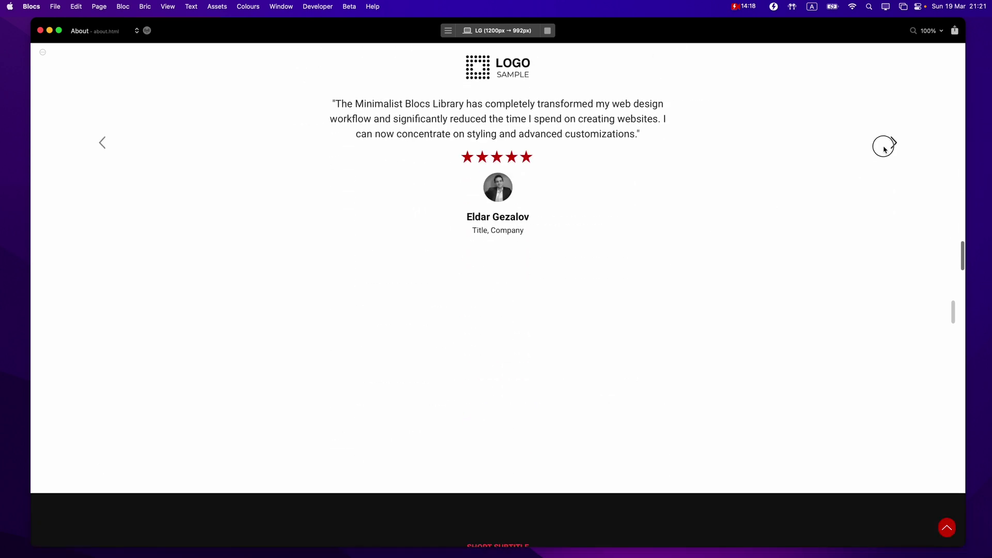
scroll(673, 273, down, 15)
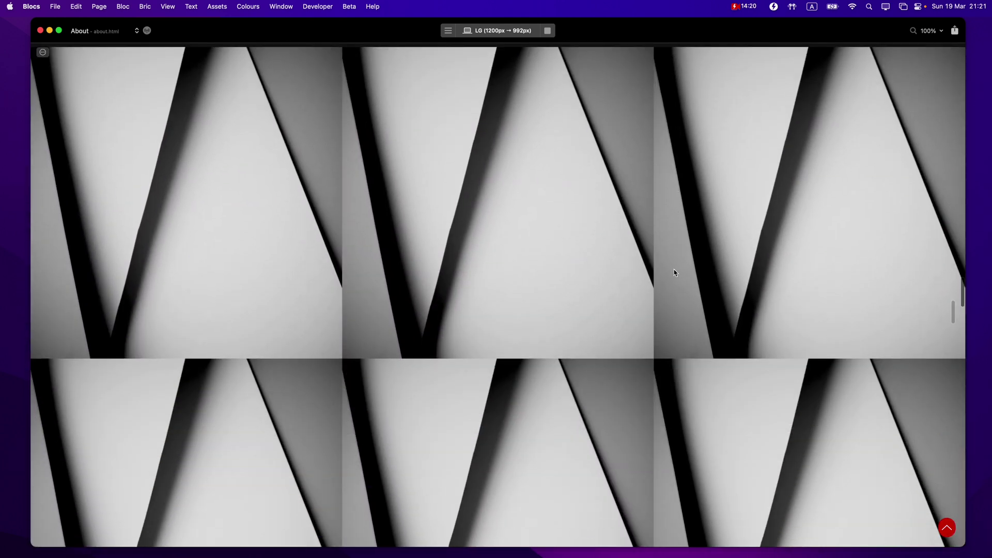
scroll(674, 272, down, 15)
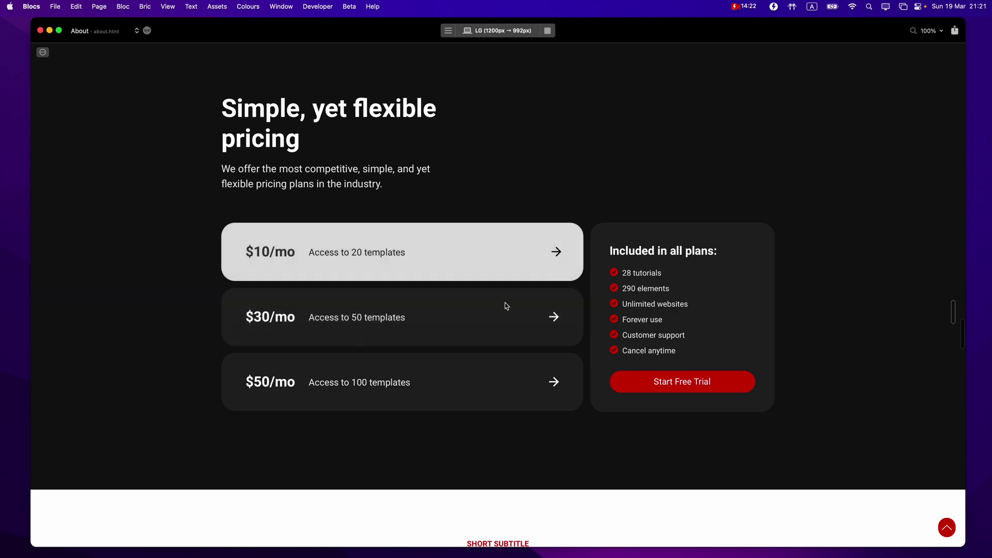
scroll(655, 445, down, 15)
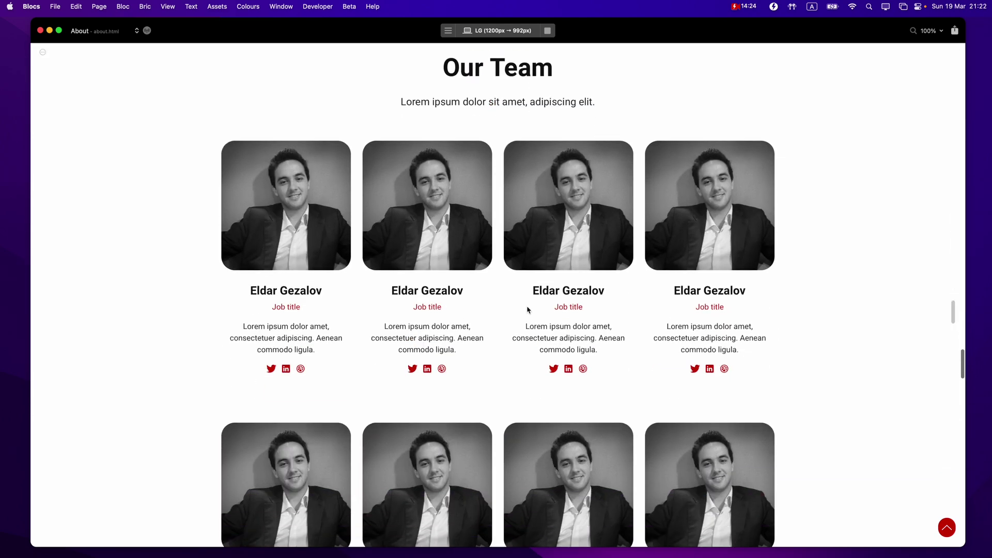
scroll(588, 196, down, 20)
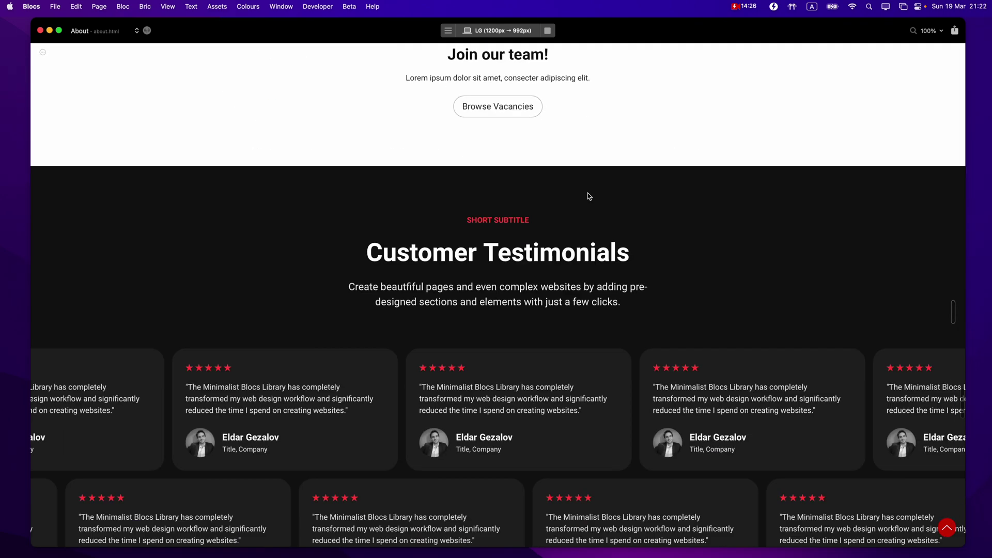
scroll(463, 253, down, 15)
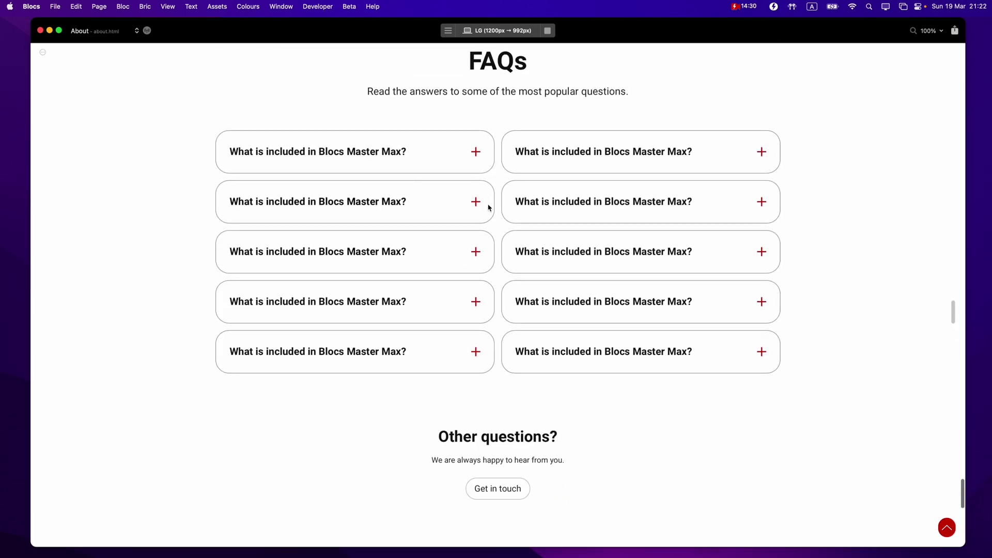
Expand and collapse the first two FAQ questions to check the accordion in the red scheme.
click(432, 201)
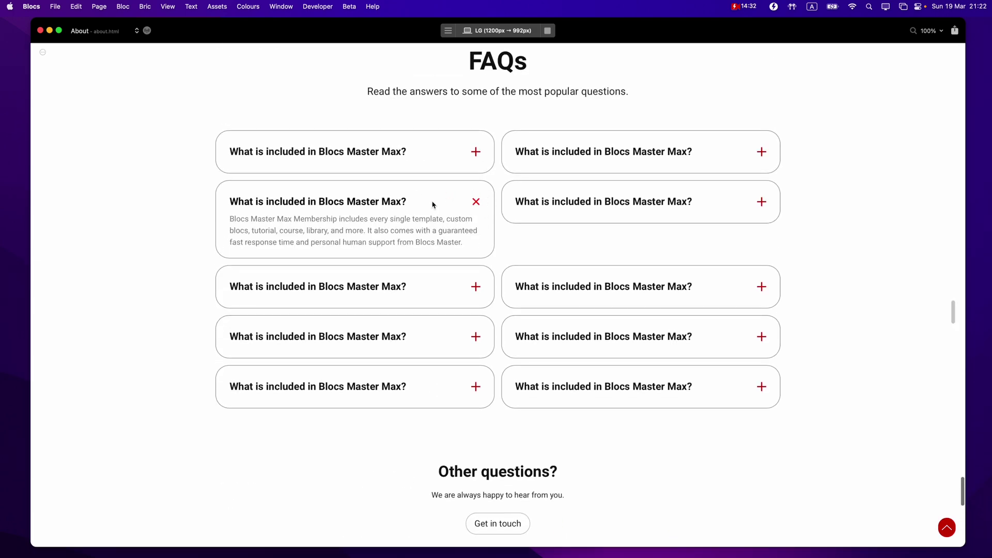
click(419, 201)
click(426, 155)
click(411, 150)
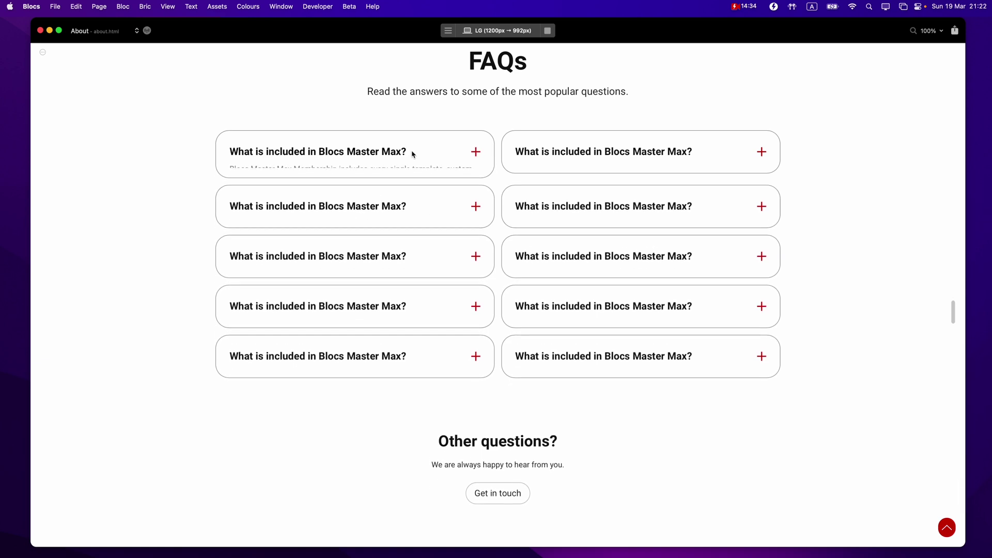
click(427, 208)
click(485, 204)
Check the colours of the contact section and leave the preview to return to editing.
scroll(496, 224, down, 7)
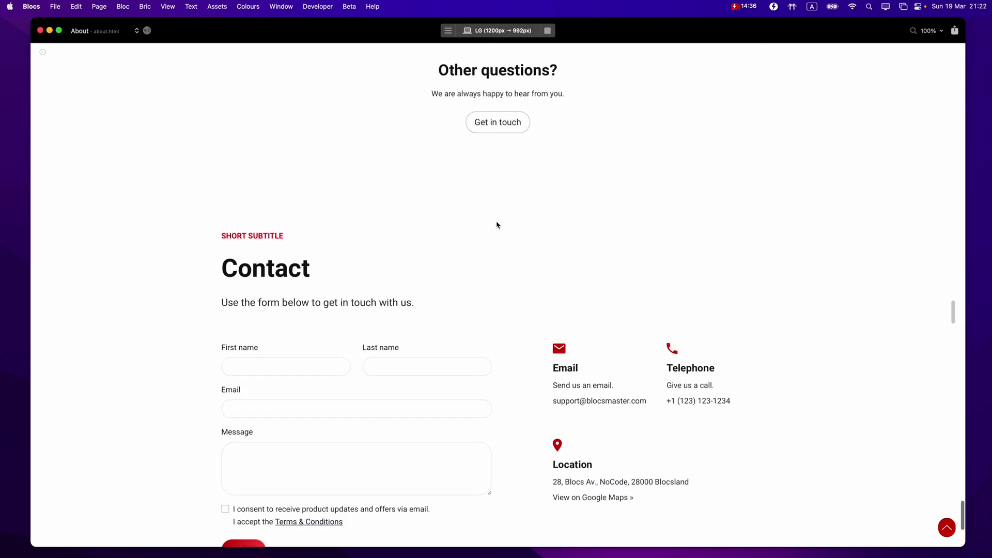
scroll(496, 222, down, 5)
scroll(496, 223, up, 5)
click(547, 30)
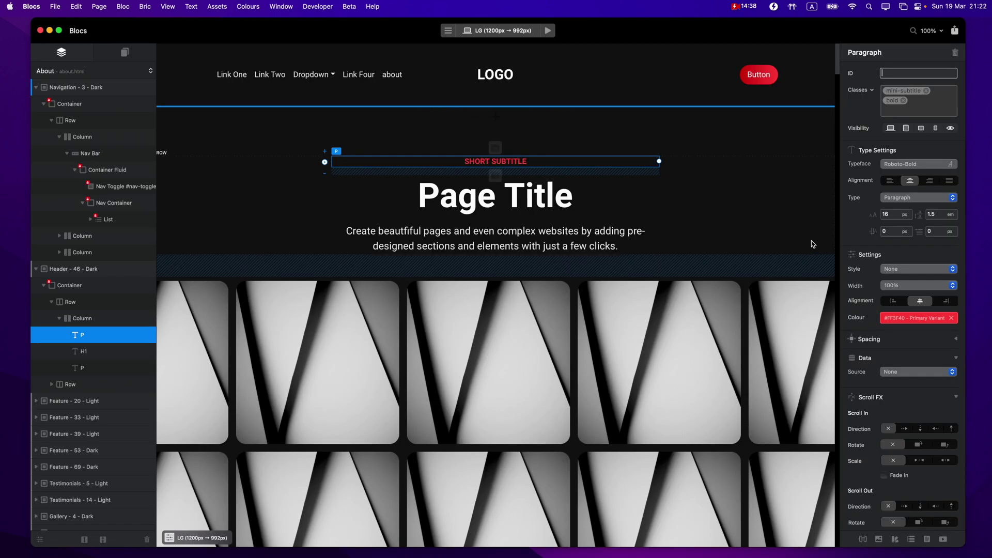
Recolour the global Primary swatch to dark green #007C01 through the header's short subtitle.
click(910, 317)
double_click(588, 368)
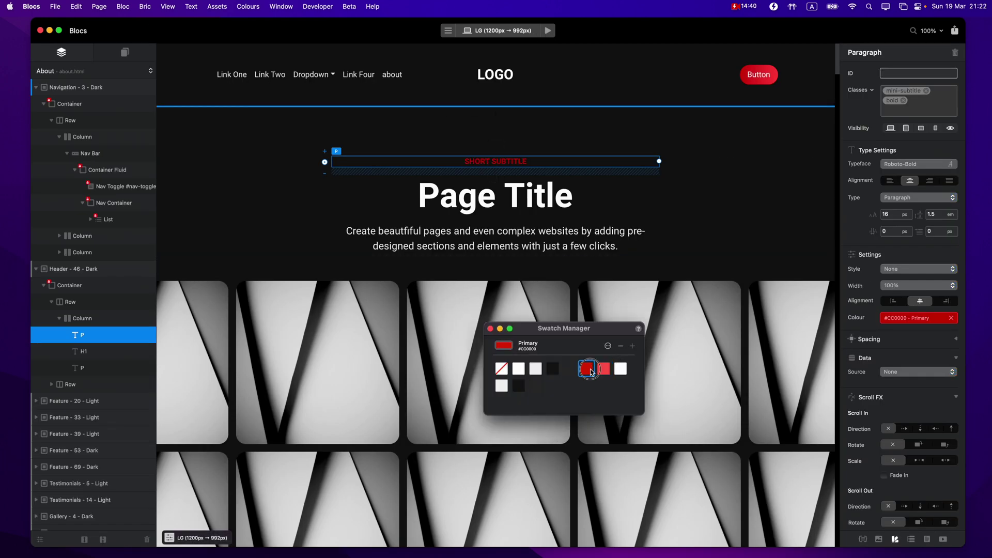
click(487, 299)
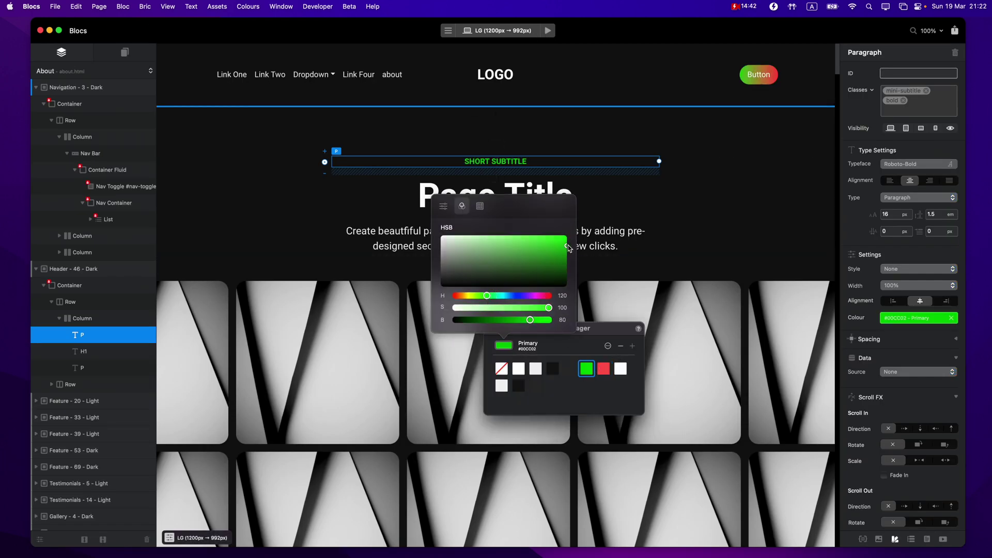
drag(568, 248, 573, 262)
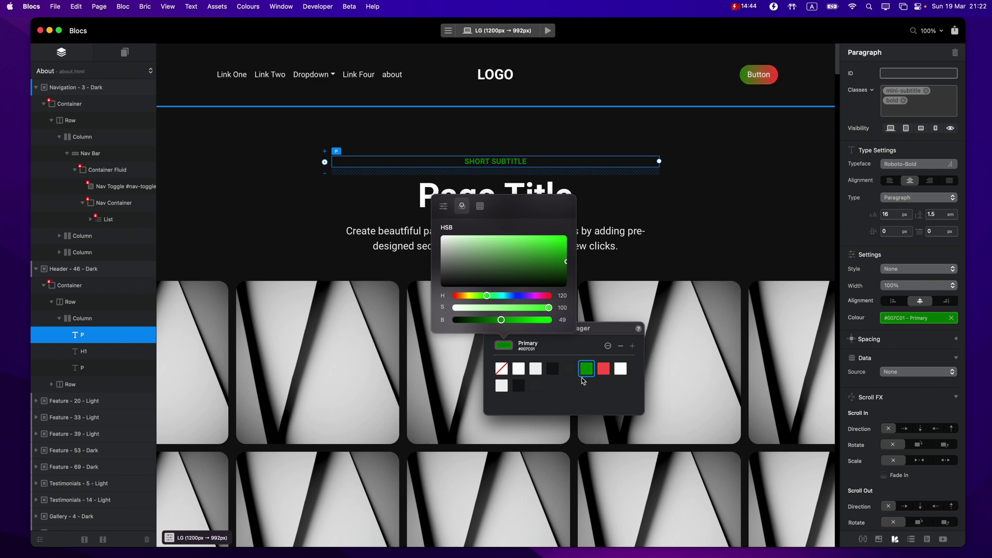
Recolour the global Primary Variant swatch to bright green #1DC904 and close the swatch manager.
double_click(604, 368)
click(486, 297)
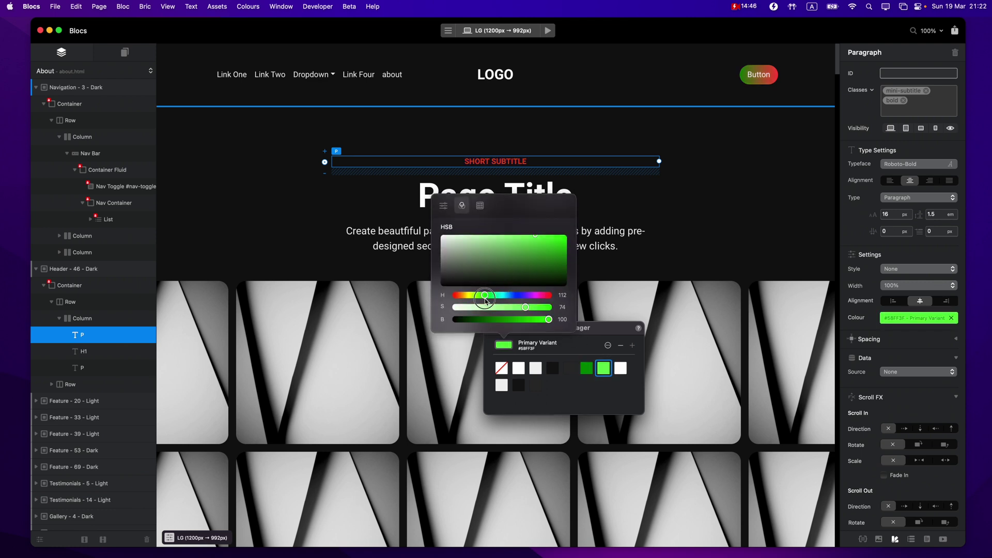
click(562, 241)
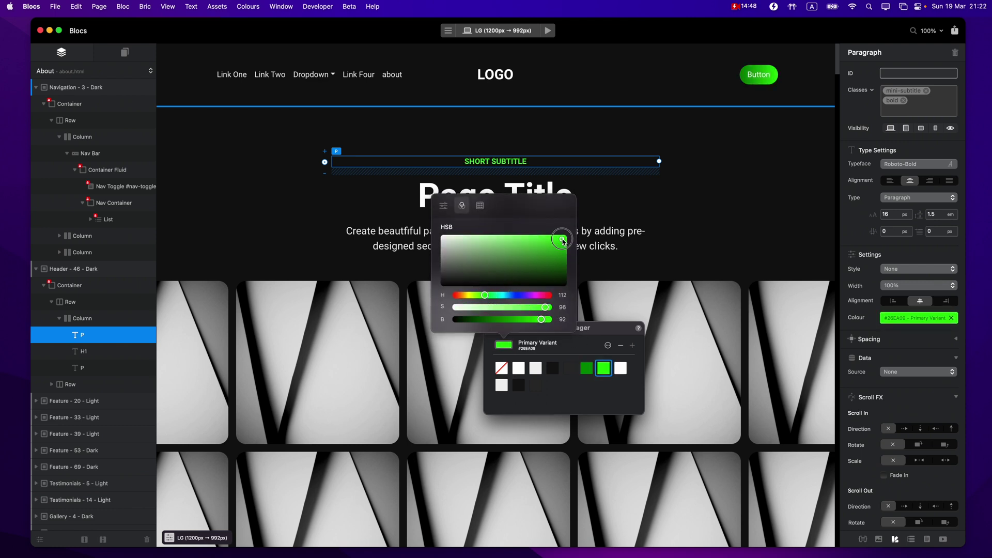
click(565, 246)
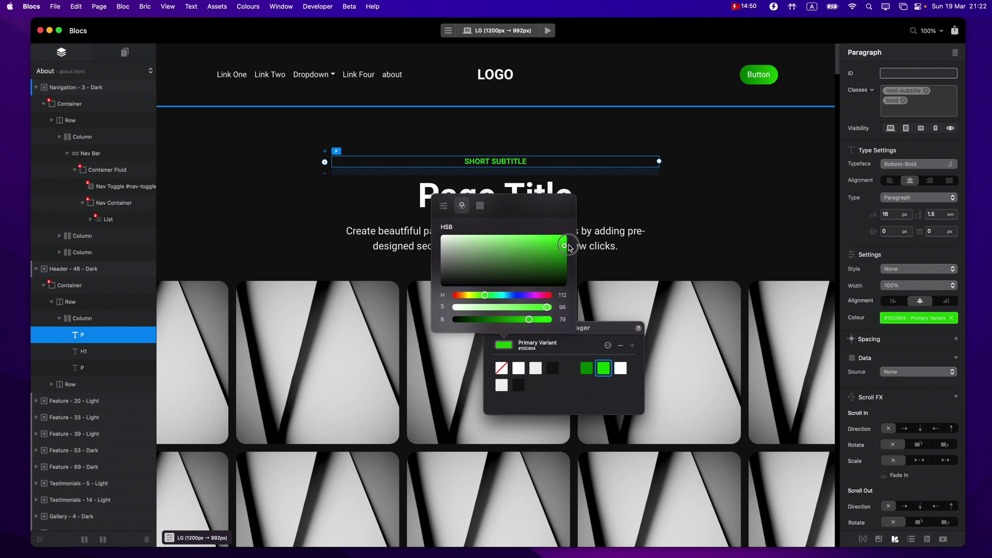
click(535, 369)
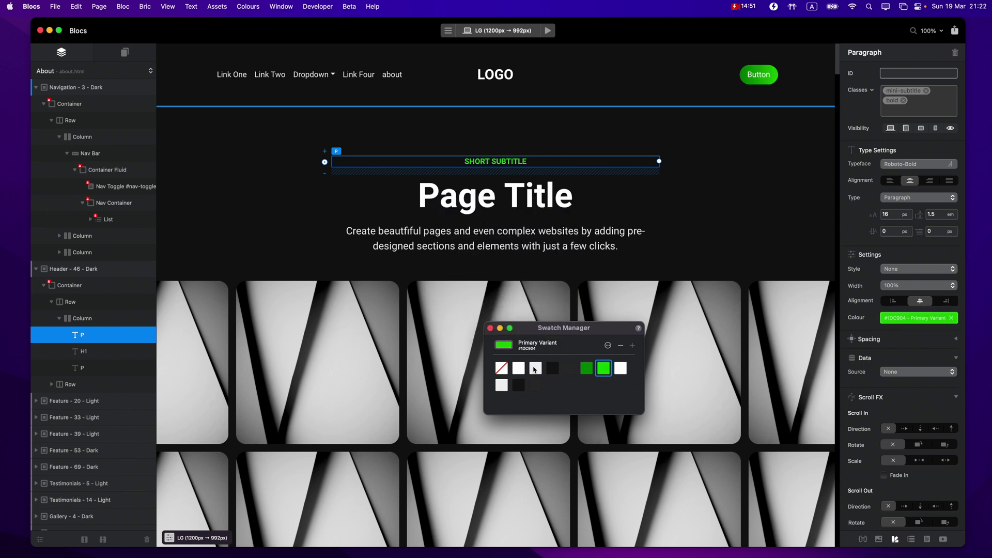
click(499, 329)
Preview the About page and examine the green colour scheme on its header, feature and testimonial sections.
click(549, 31)
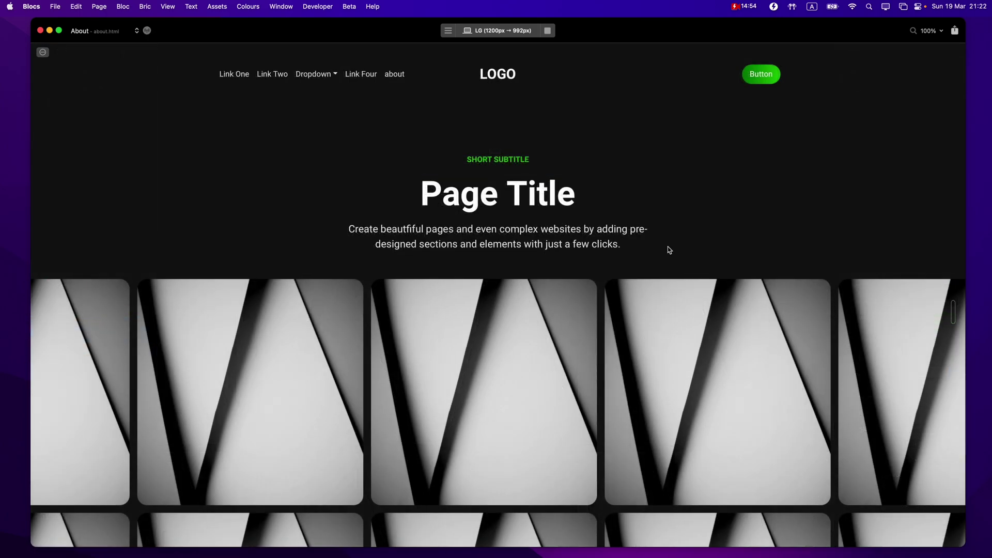
scroll(667, 246, down, 10)
scroll(667, 250, down, 20)
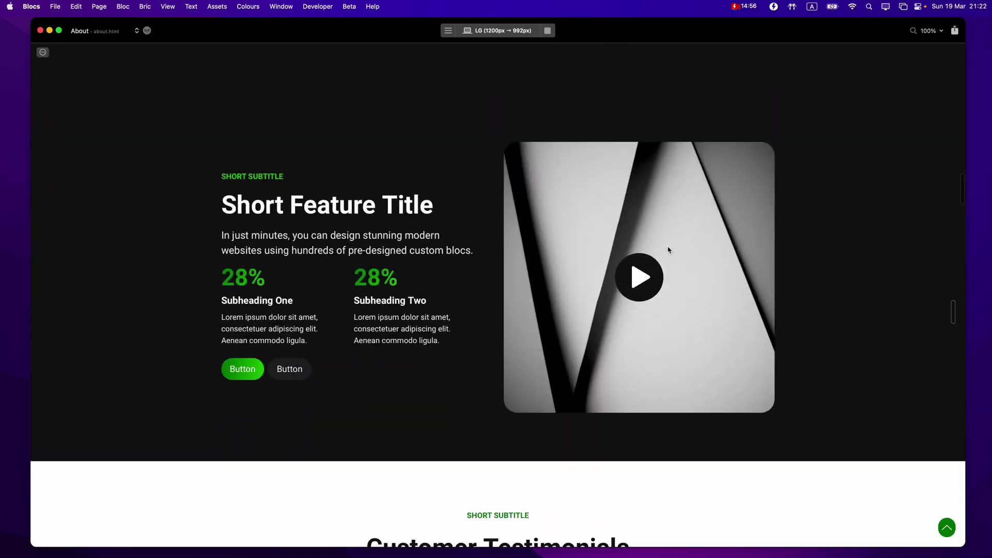
scroll(667, 250, down, 20)
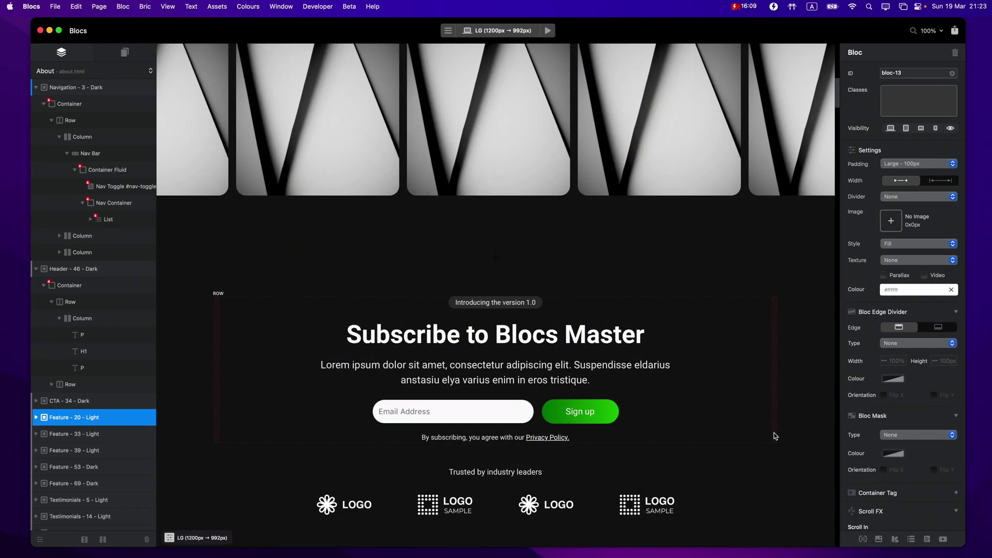
Apply the gradient-hero class to the dark Subscribe to Blocs Master bloc and review its gradient background.
mouse_move(552, 215)
click(665, 260)
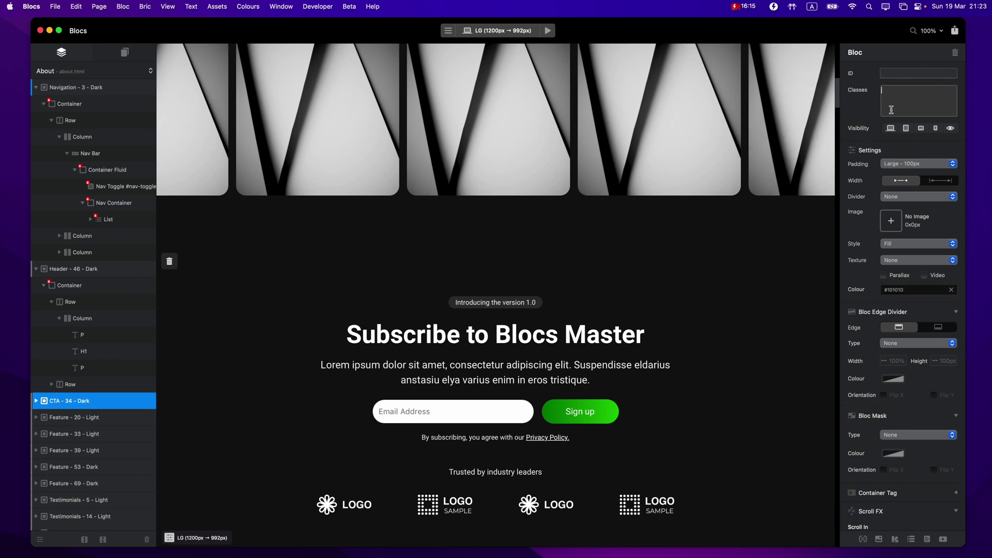
text(gra)
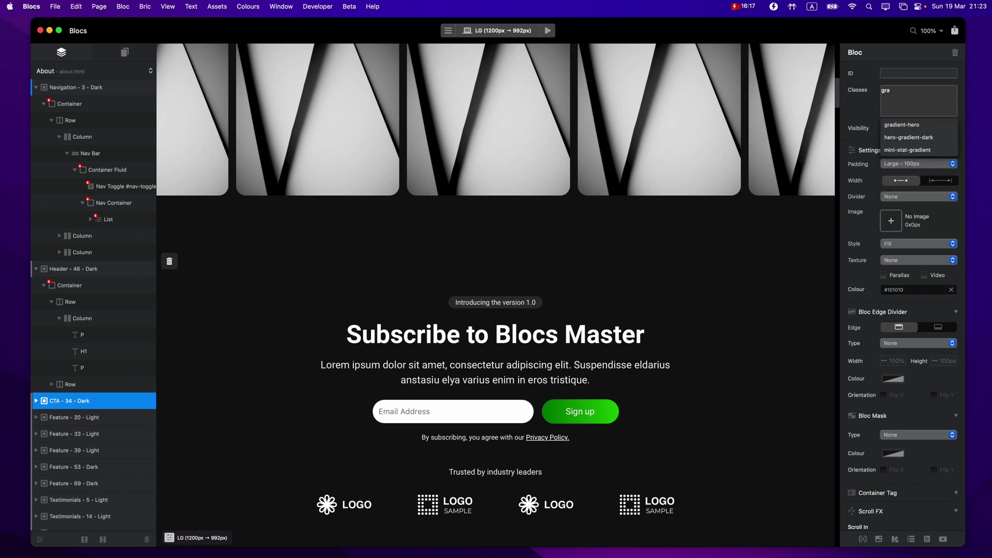
click(902, 125)
scroll(656, 235, down, 5)
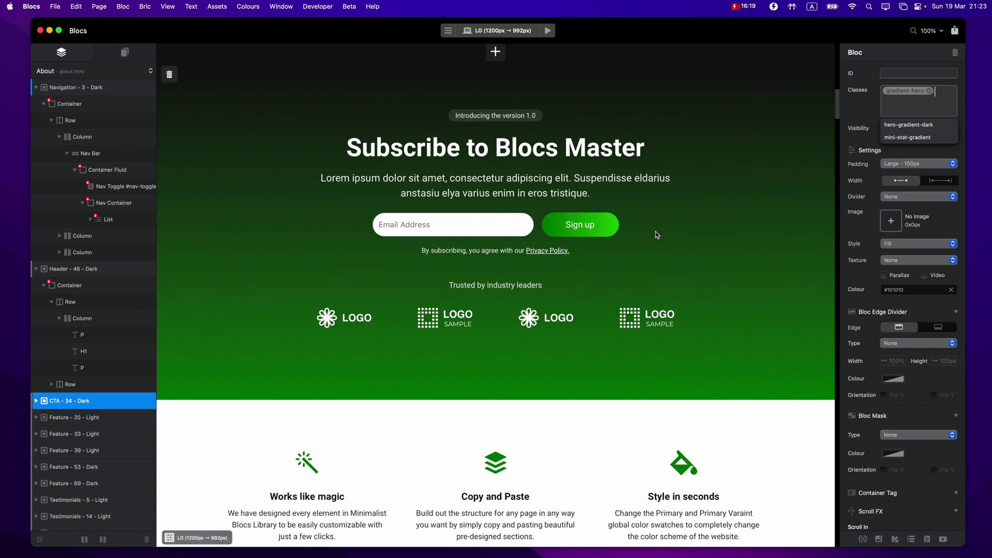
scroll(700, 289, up, 3)
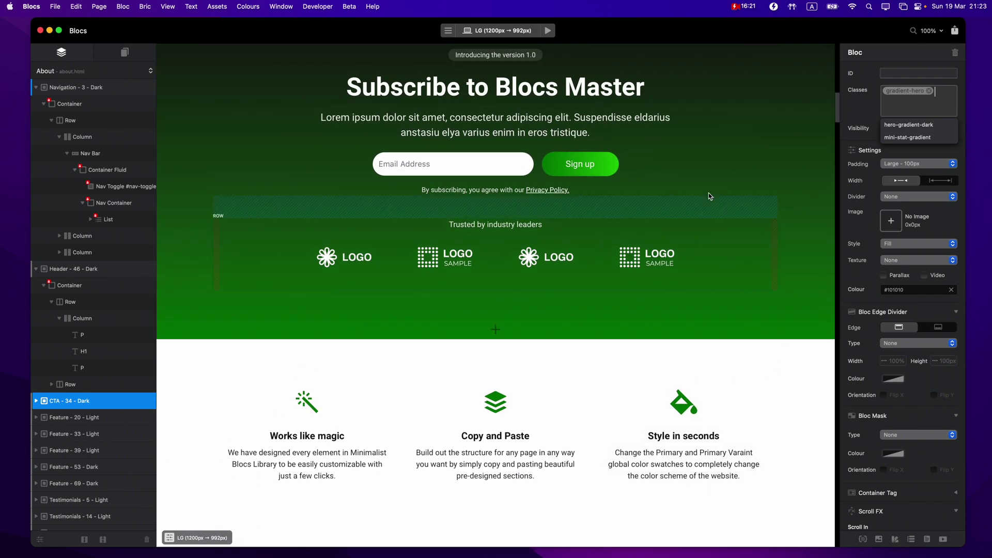
scroll(598, 156, up, 10)
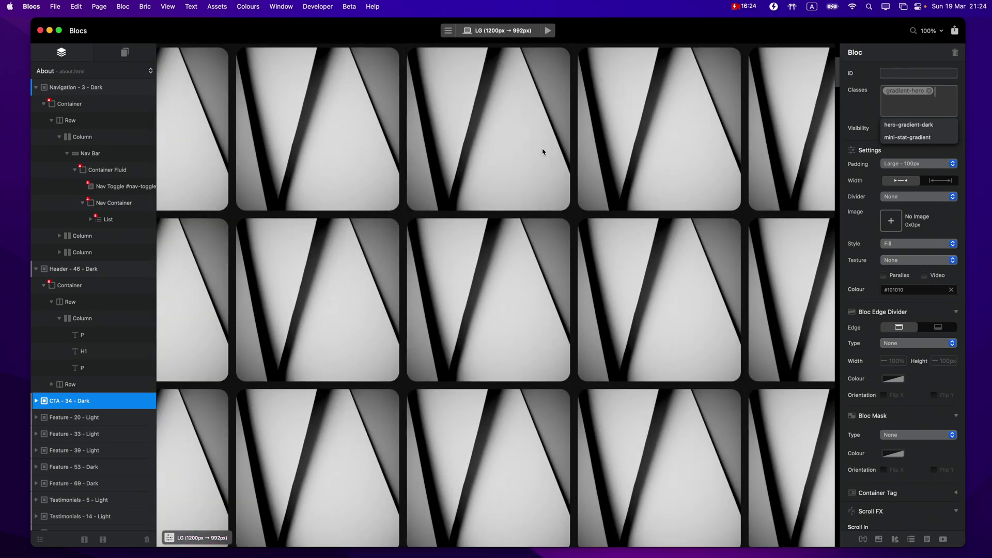
scroll(542, 151, up, 3)
Recolour the global Primary Variant swatch to yellow #FFC904 through the header's short subtitle.
click(494, 54)
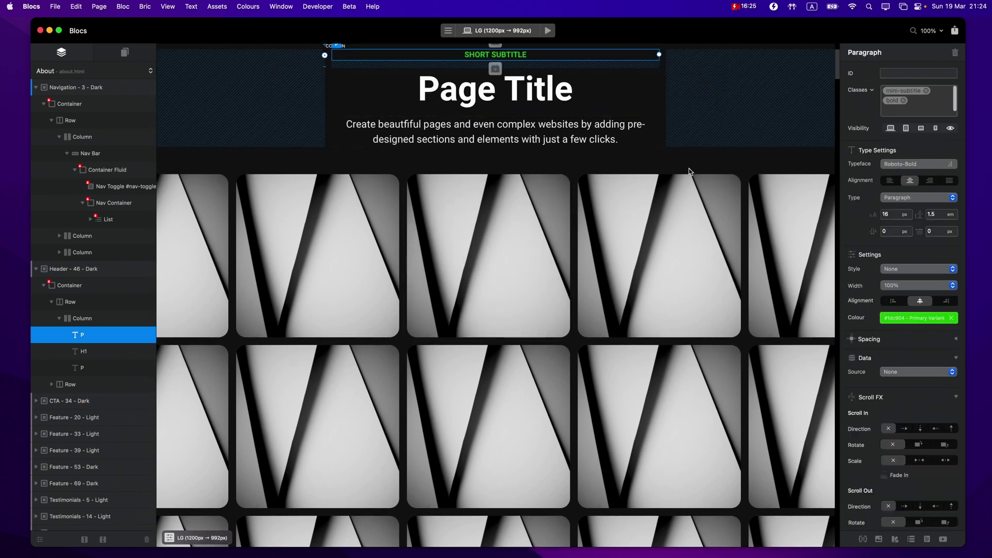
click(914, 320)
double_click(604, 368)
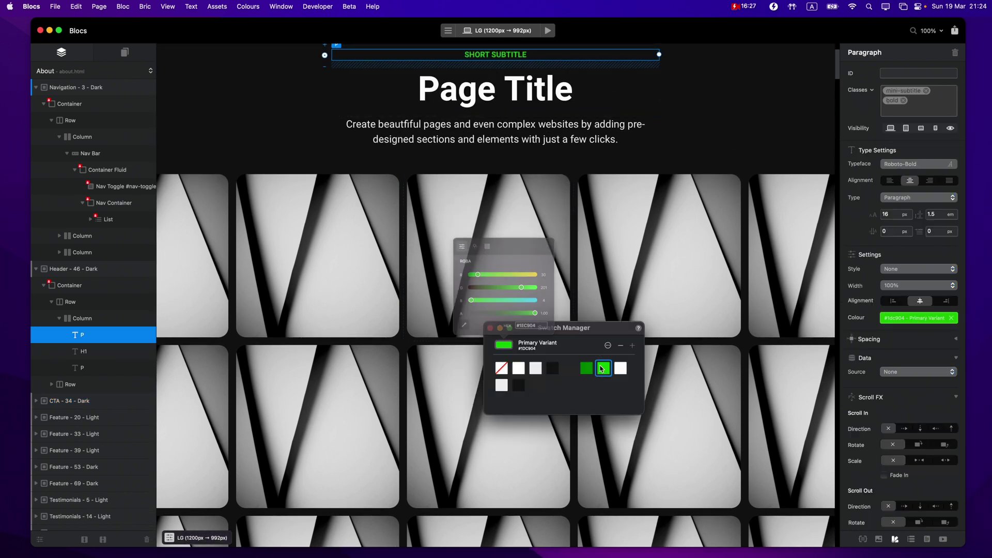
drag(507, 246, 592, 280)
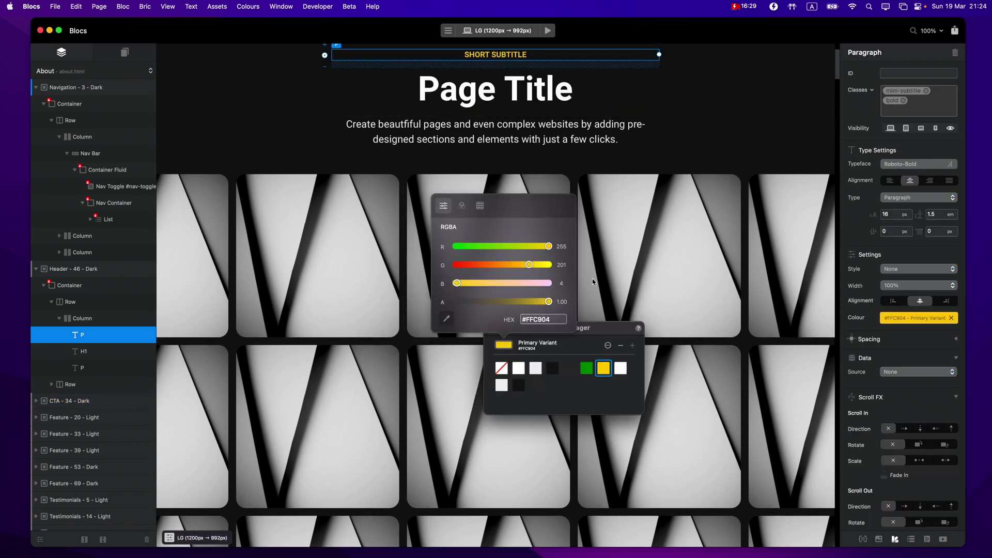
Recolour the global Primary swatch to orange-red #FF4A02, close the swatch manager and review the colours down the page.
click(587, 364)
double_click(591, 368)
click(541, 247)
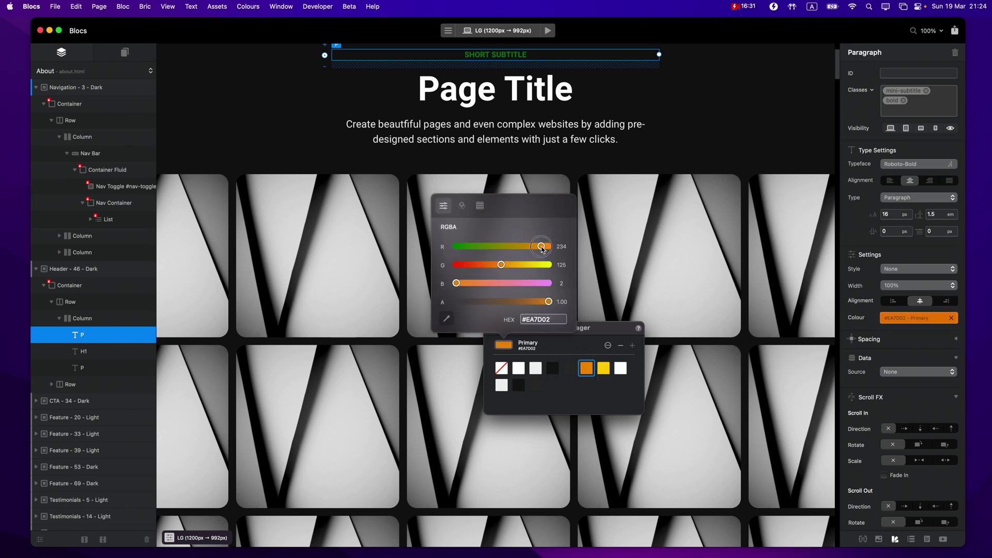
drag(542, 248, 553, 247)
click(482, 267)
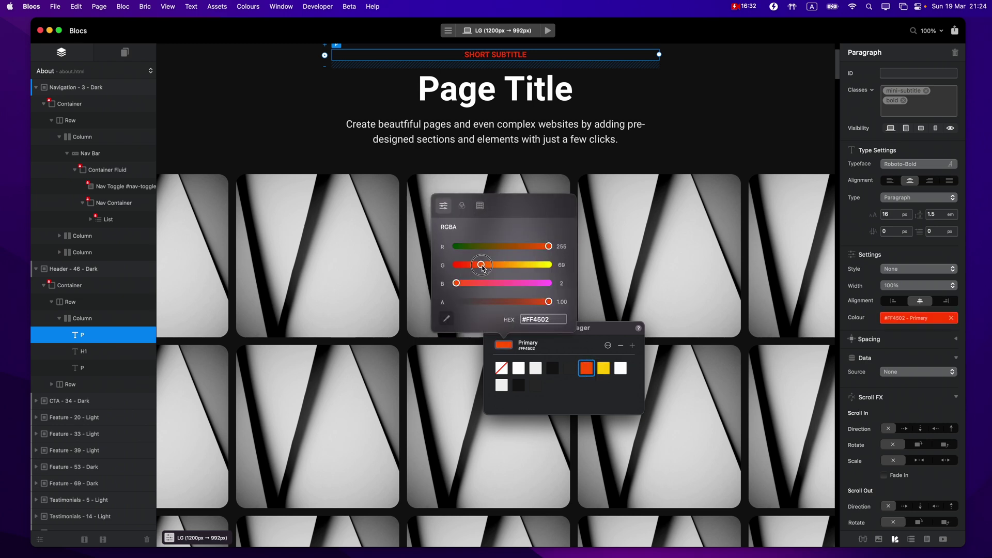
click(670, 182)
scroll(670, 190, down, 10)
scroll(670, 192, up, 2)
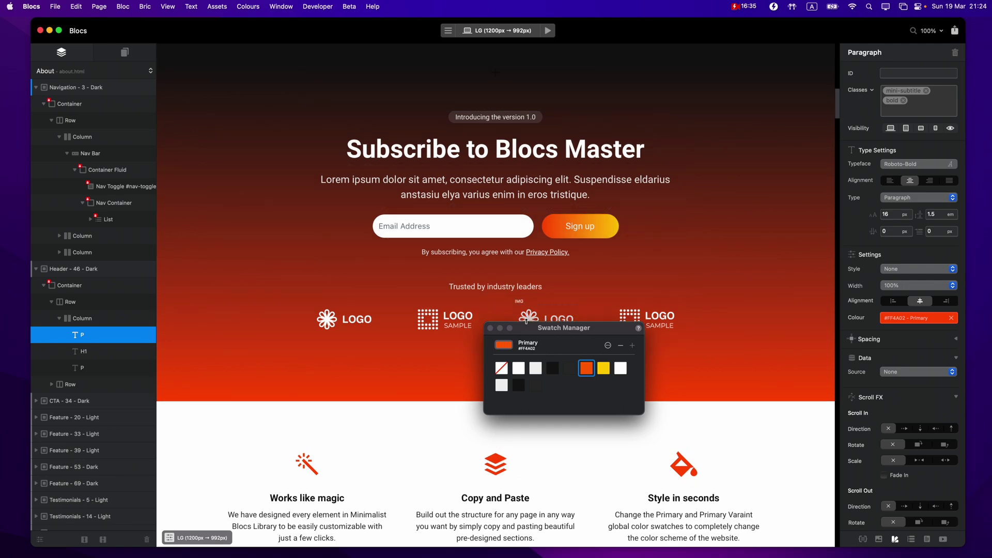
click(490, 328)
scroll(690, 353, down, 20)
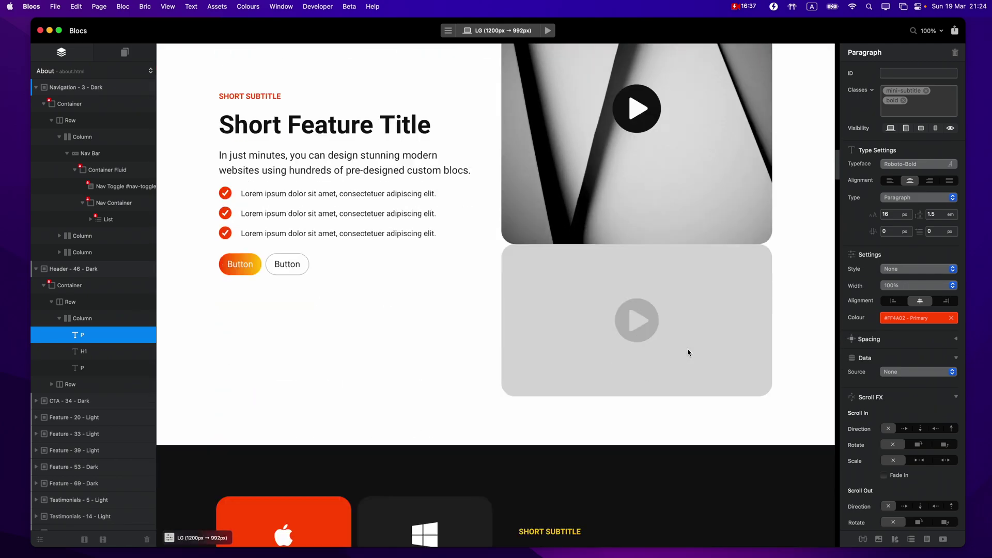
scroll(688, 352, up, 8)
scroll(688, 353, up, 20)
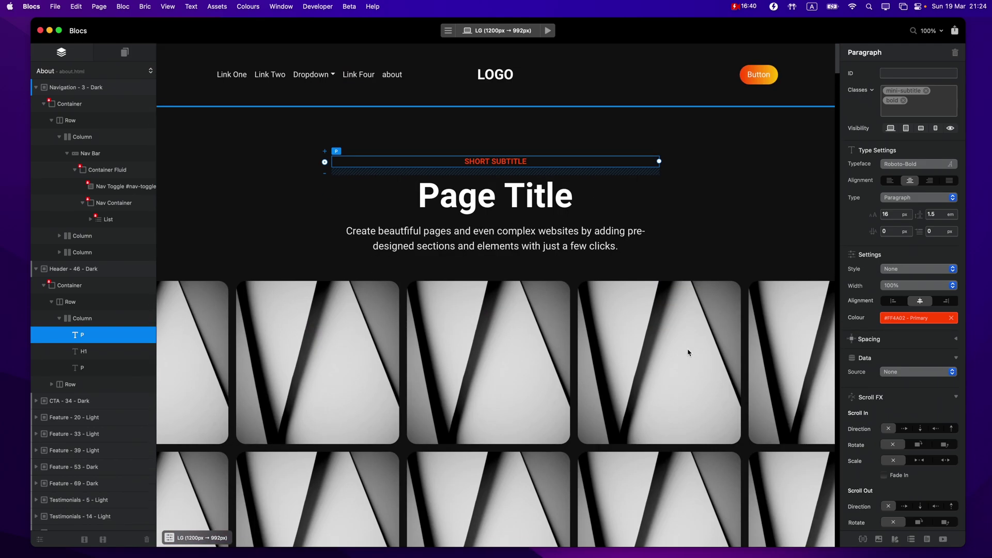
Set the typeface of the shared h1,h2,h3,h4,h5,h6,p,label,.btn,a class to Inter Regular.
click(572, 133)
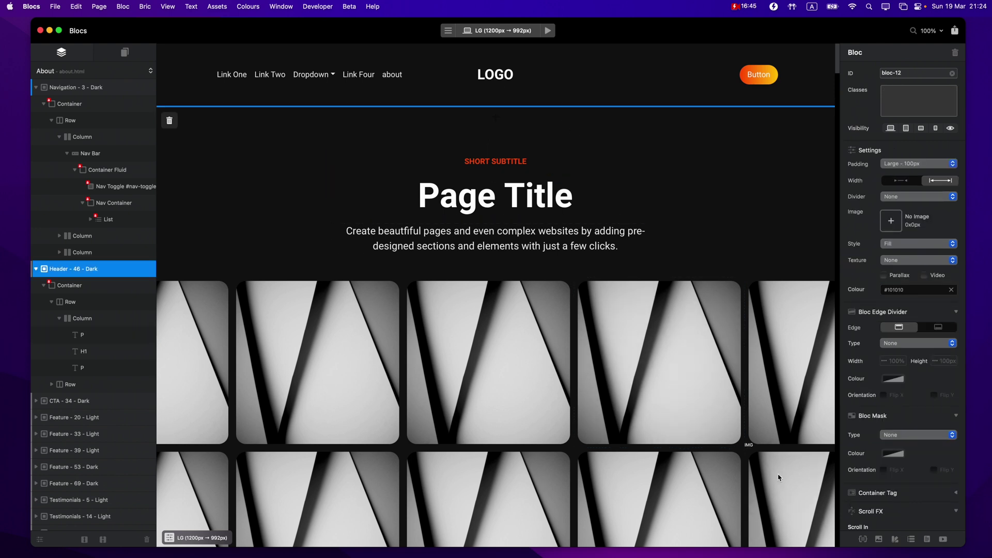
click(863, 540)
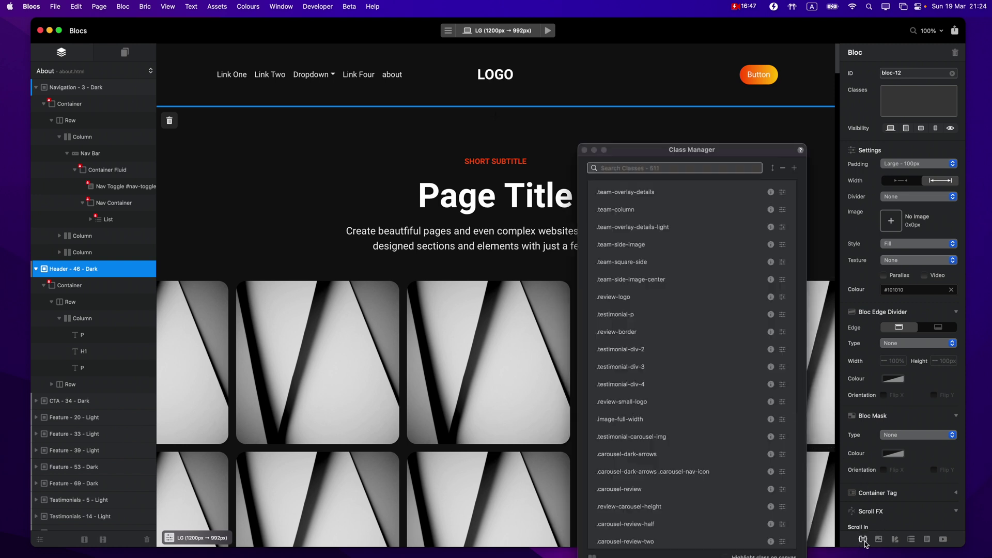
scroll(711, 200, up, 15)
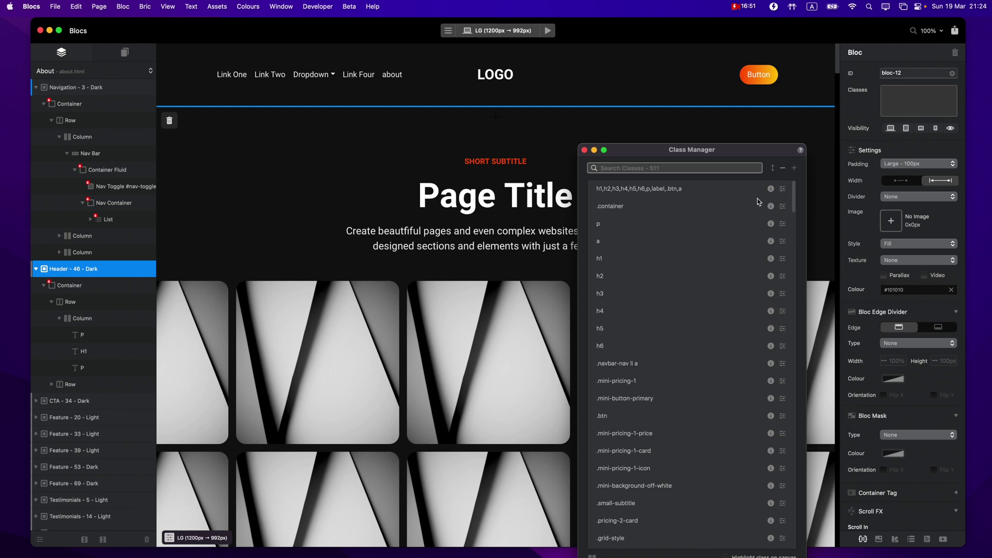
click(783, 189)
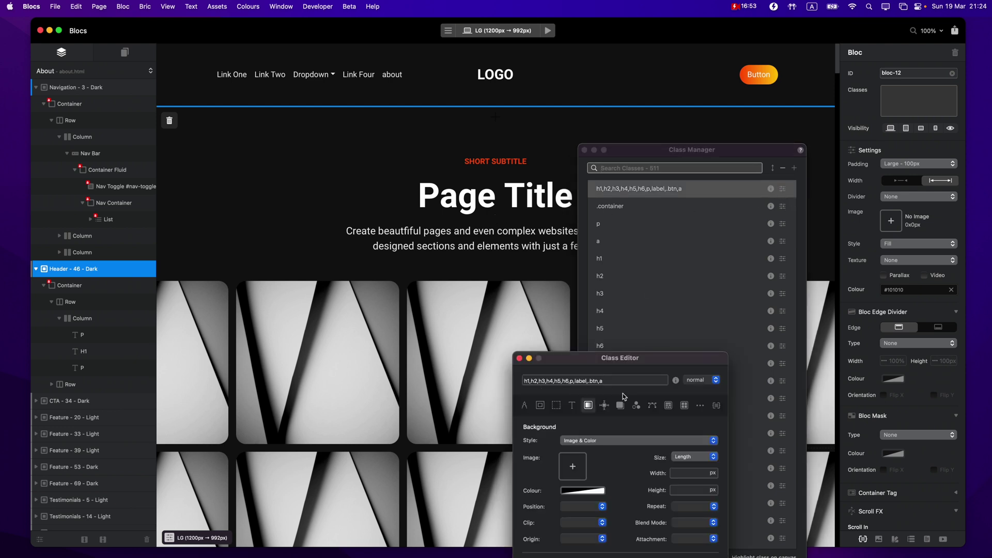
click(573, 406)
click(591, 442)
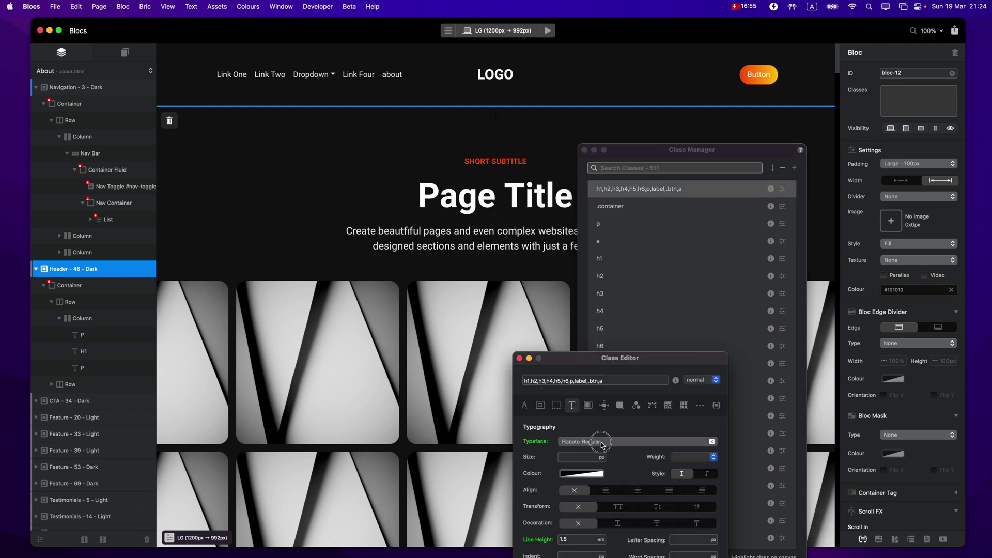
key(BackSpace)
text(inter)
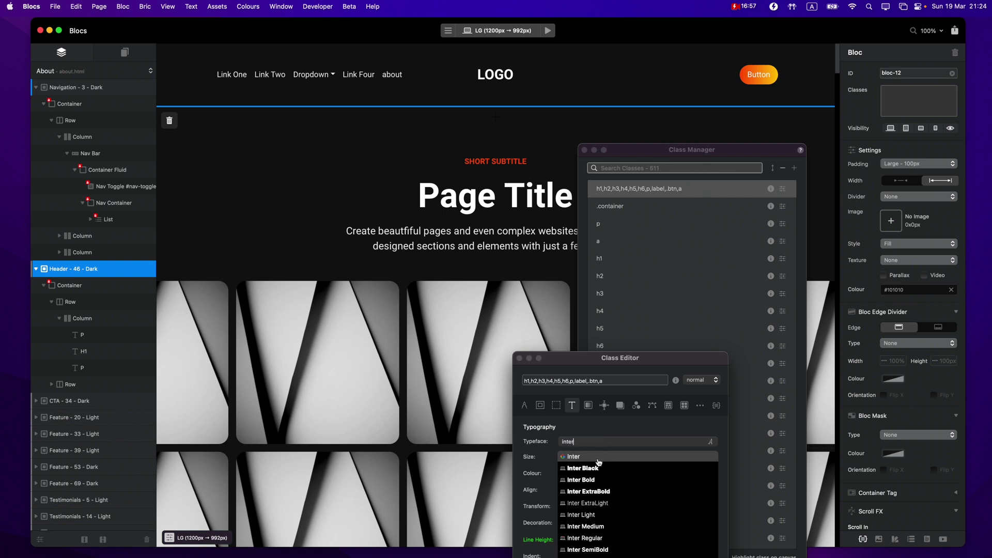
click(605, 538)
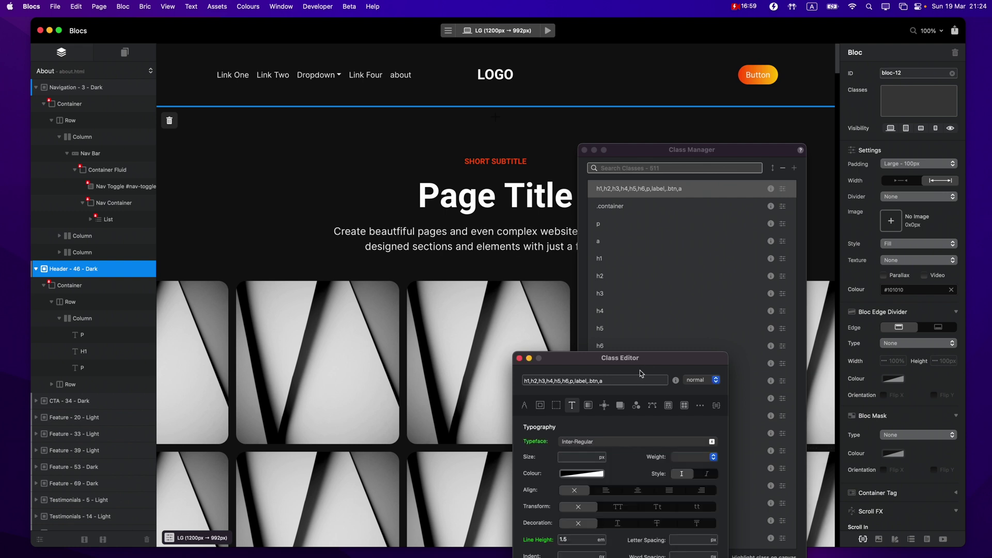
drag(650, 362, 520, 190)
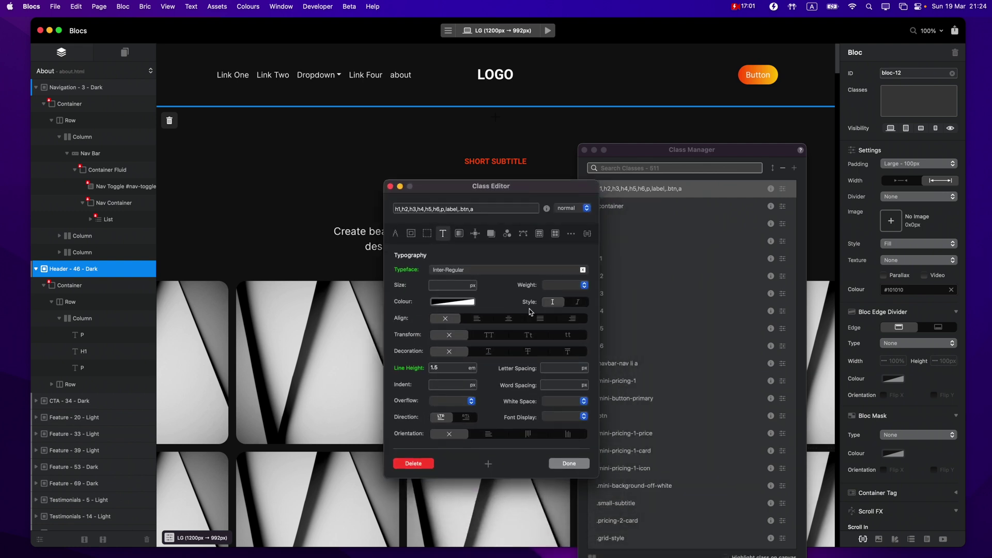
click(569, 464)
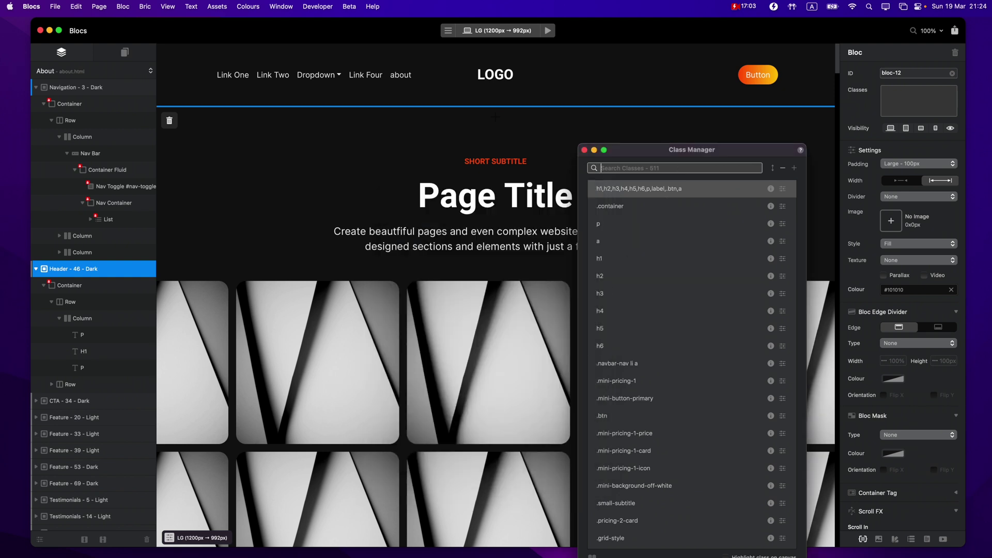
Find the bold class, set its typeface to Inter ExtraBold, and close the class manager.
text(bold)
click(782, 190)
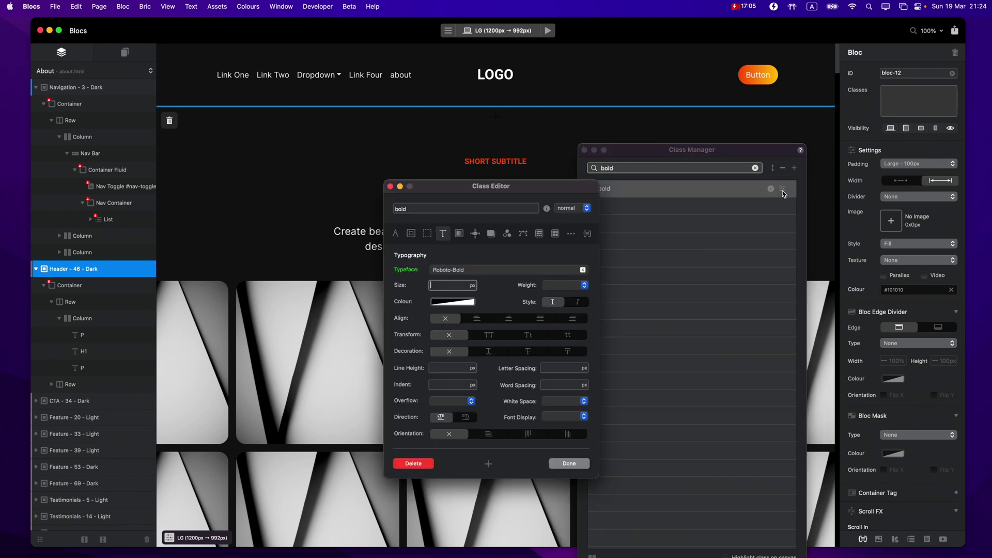
click(464, 269)
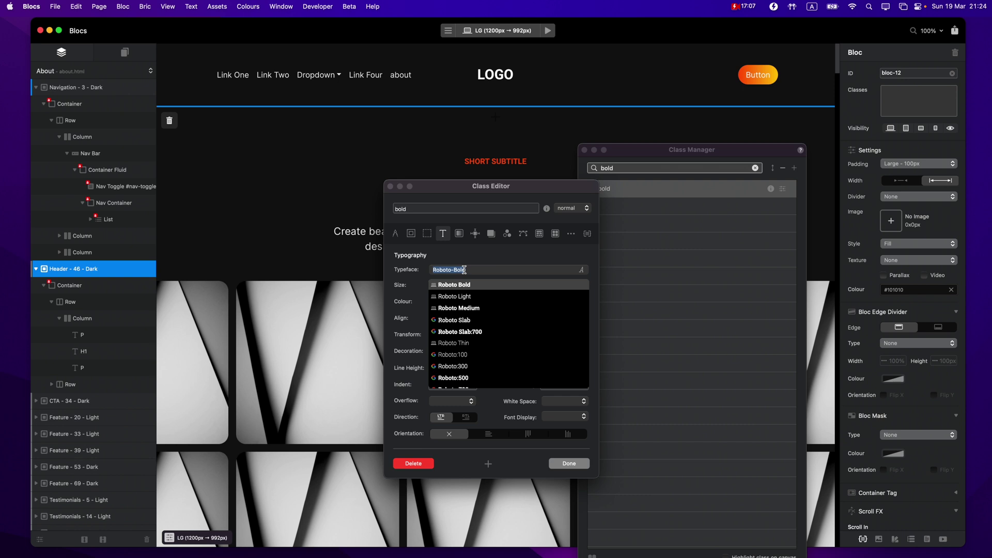
text(inte)
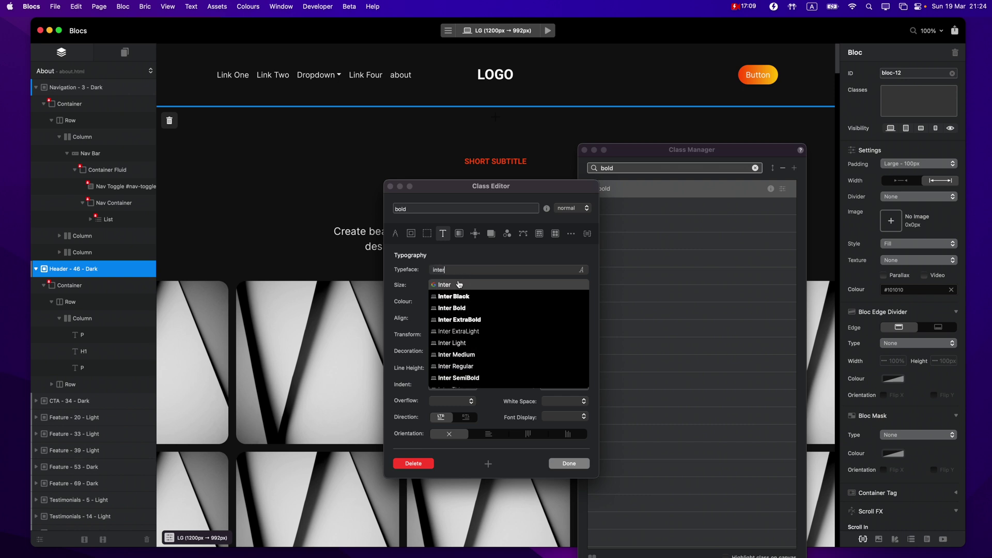
text(r)
click(471, 318)
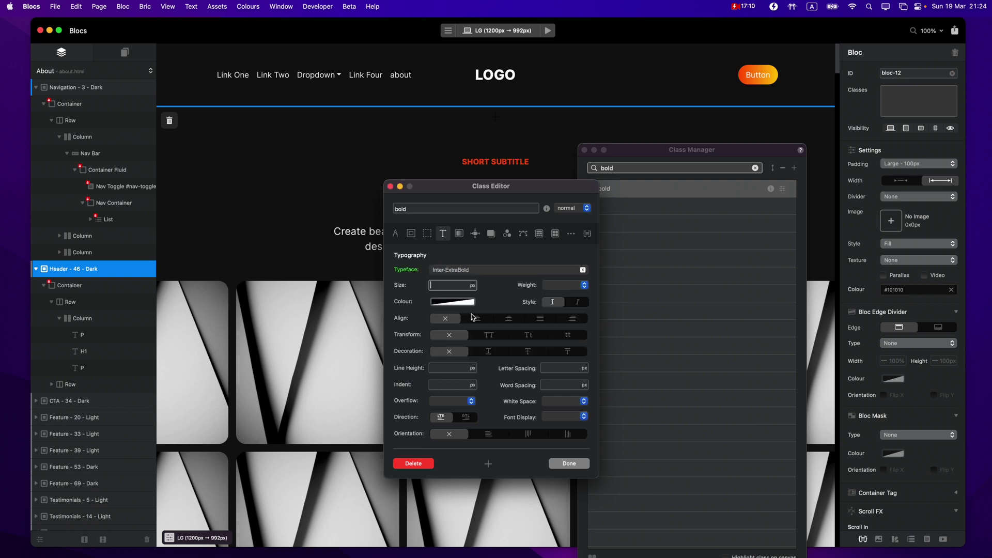
click(568, 463)
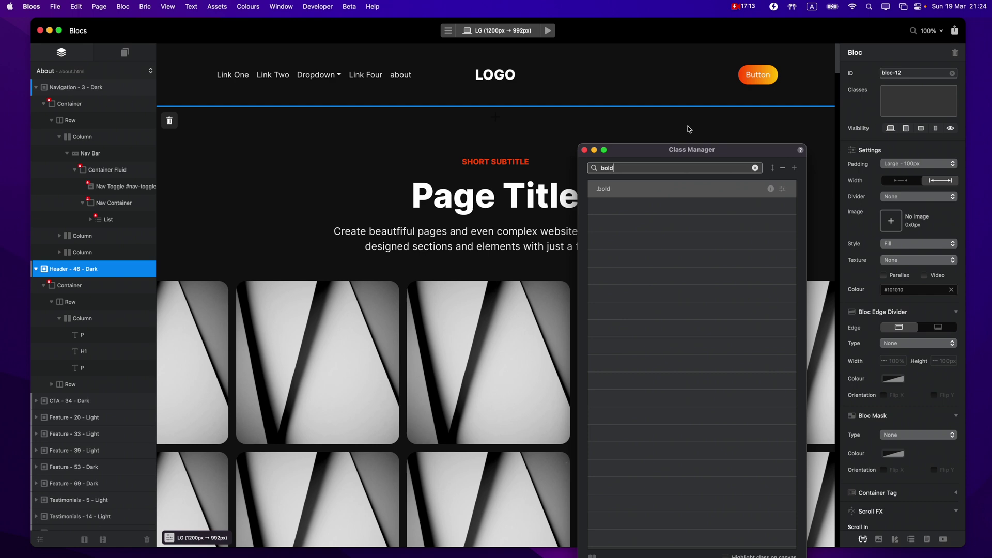
click(585, 150)
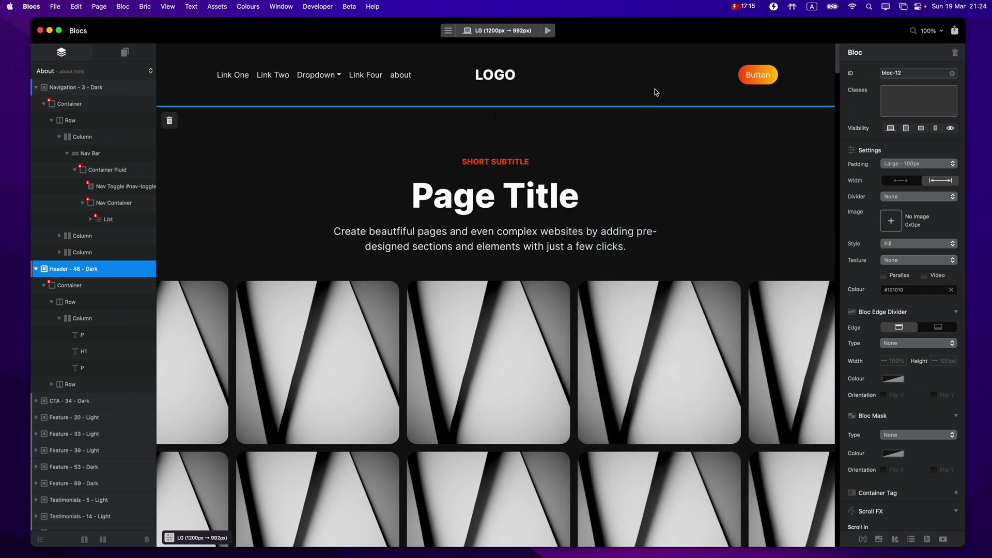
Preview the About page and examine the Inter typography and new colours across its sections.
click(548, 31)
scroll(648, 207, down, 10)
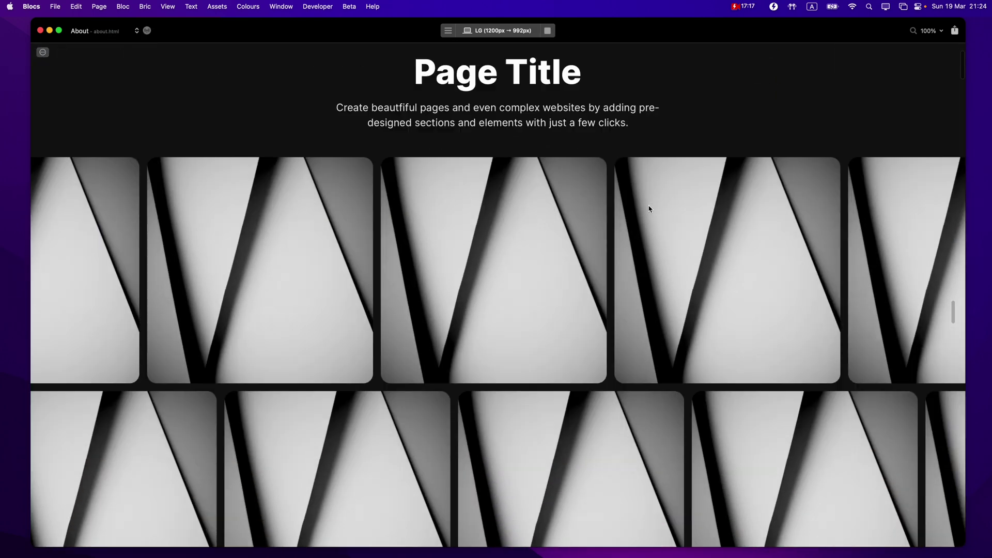
scroll(650, 209, up, 10)
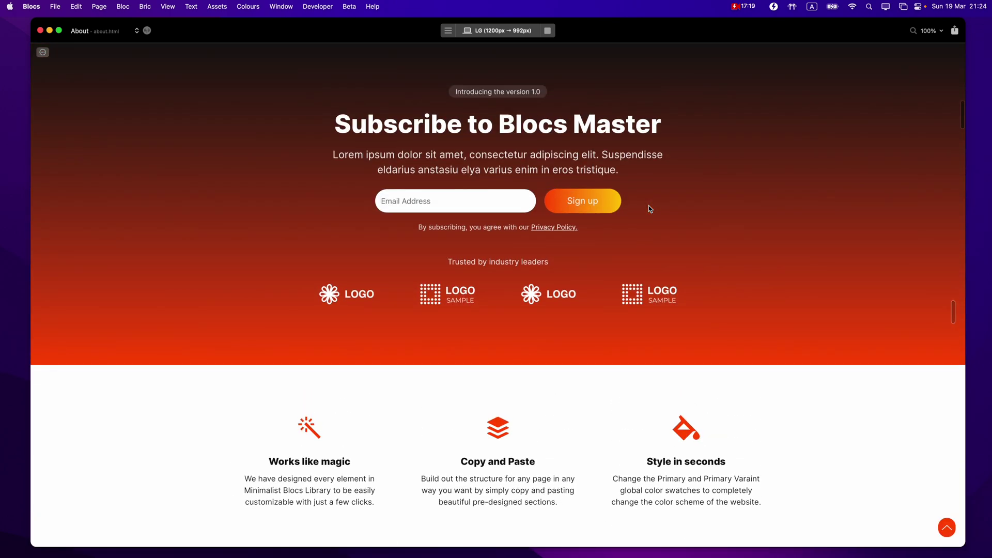
scroll(649, 209, down, 15)
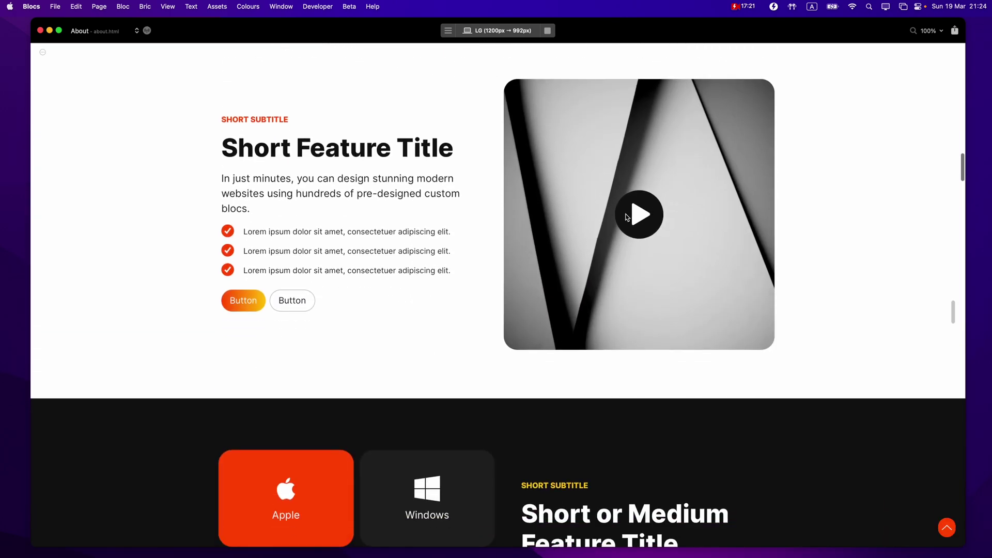
scroll(333, 283, down, 15)
scroll(334, 287, up, 5)
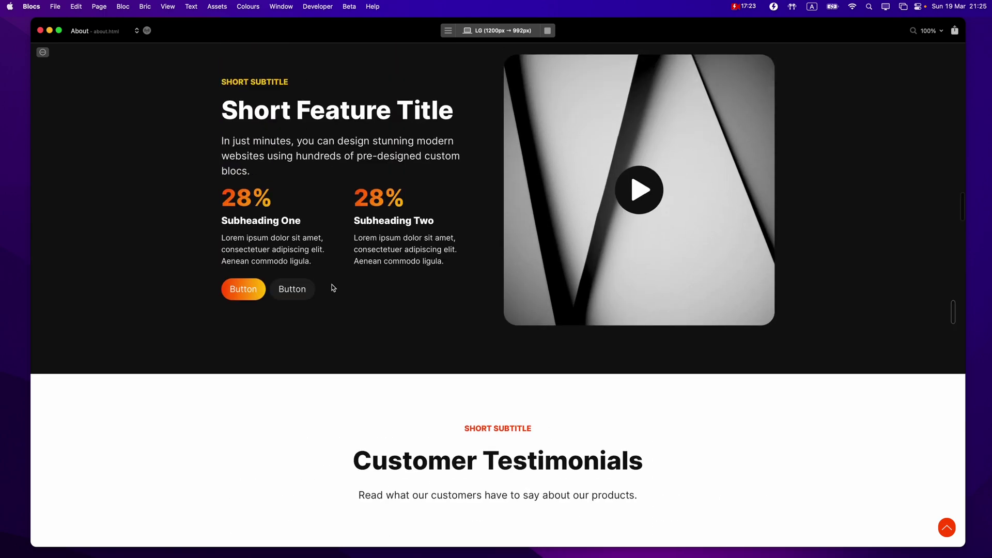
scroll(333, 288, up, 1)
click(548, 31)
Insert the Cta - 4 - Light bloc from the Minimalist - Light library between the gradient subscribe bloc and the three-icon feature bloc.
scroll(513, 217, down, 15)
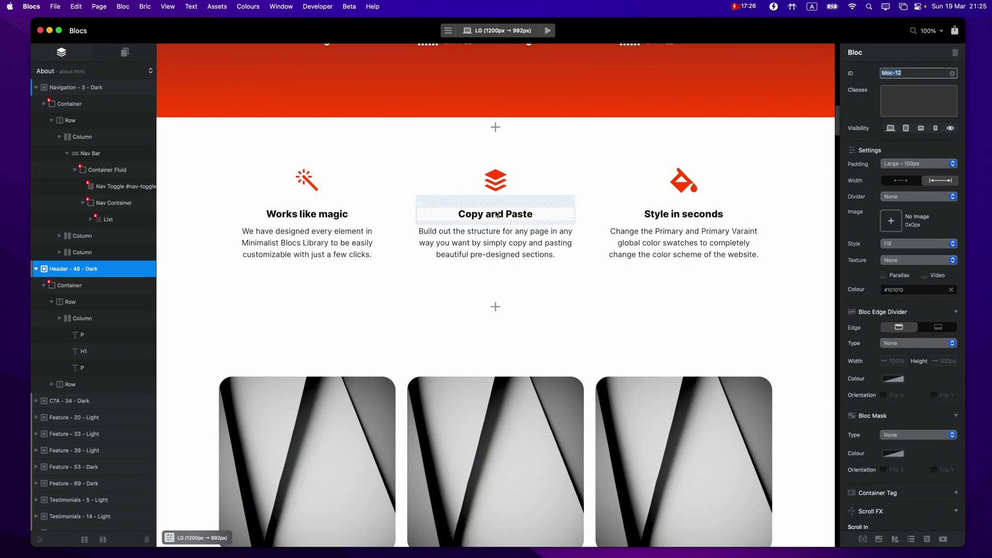
click(496, 127)
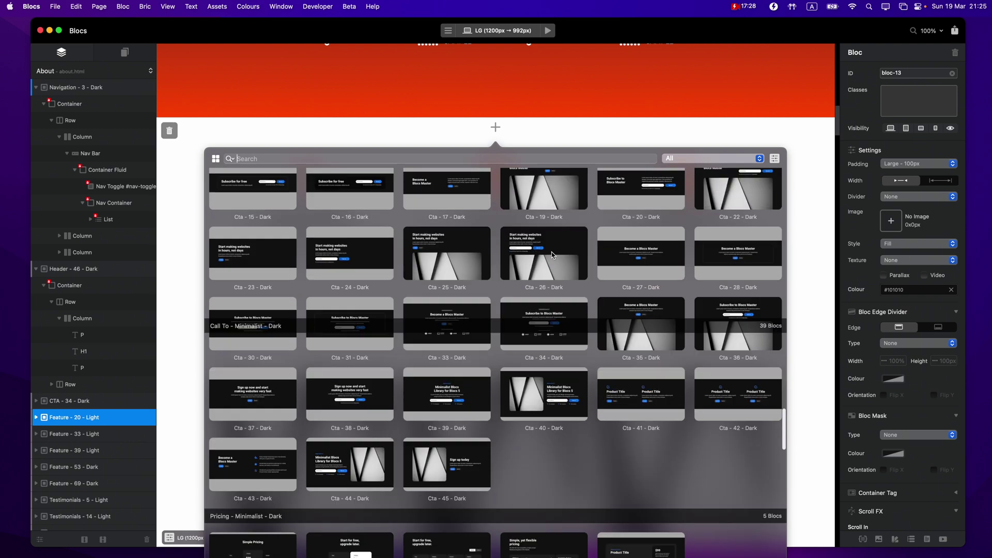
scroll(551, 252, up, 5)
click(246, 197)
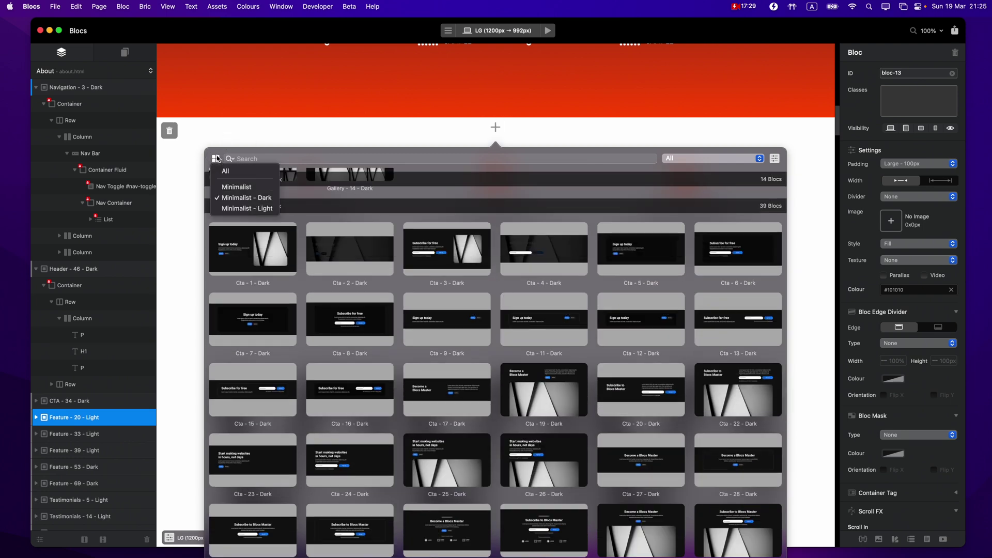
click(259, 210)
scroll(631, 367, down, 4)
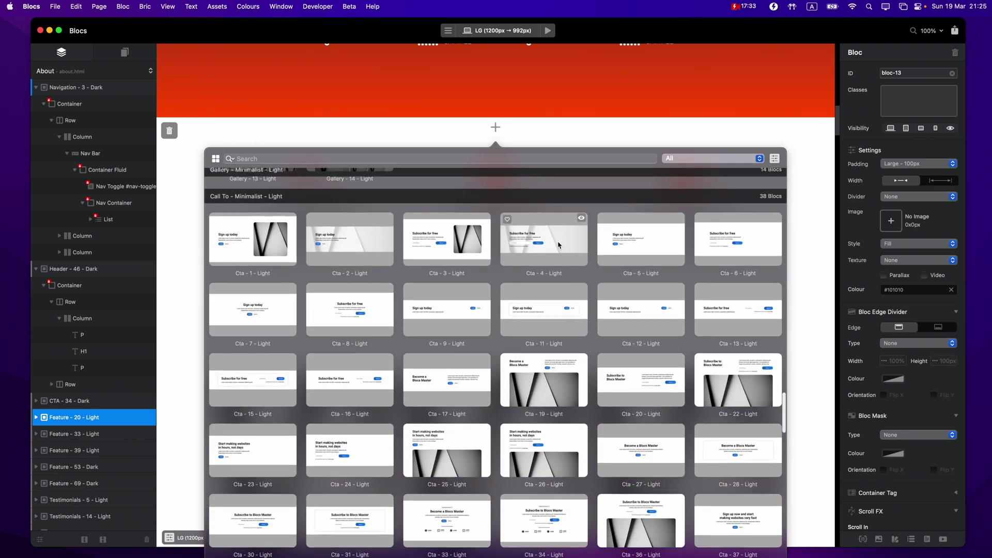
click(558, 245)
scroll(656, 326, up, 2)
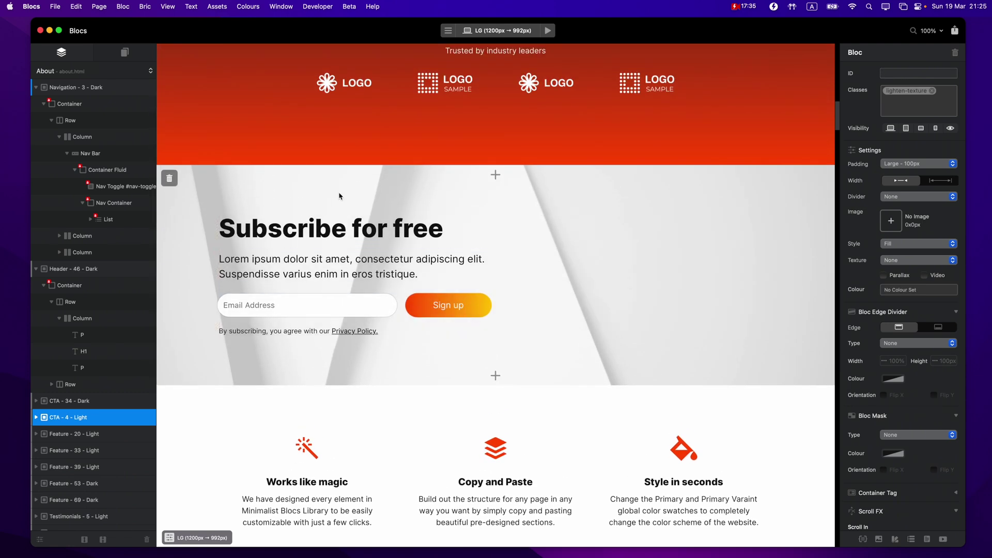
Inspect the typeface and class of the Subscribe for free heading and compare it with the page header.
click(409, 233)
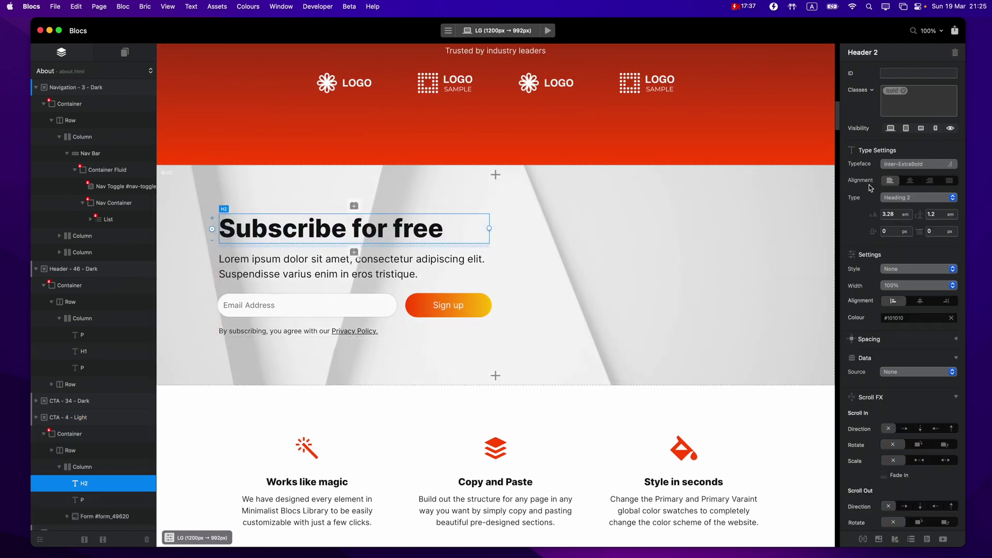
scroll(649, 197, up, 3)
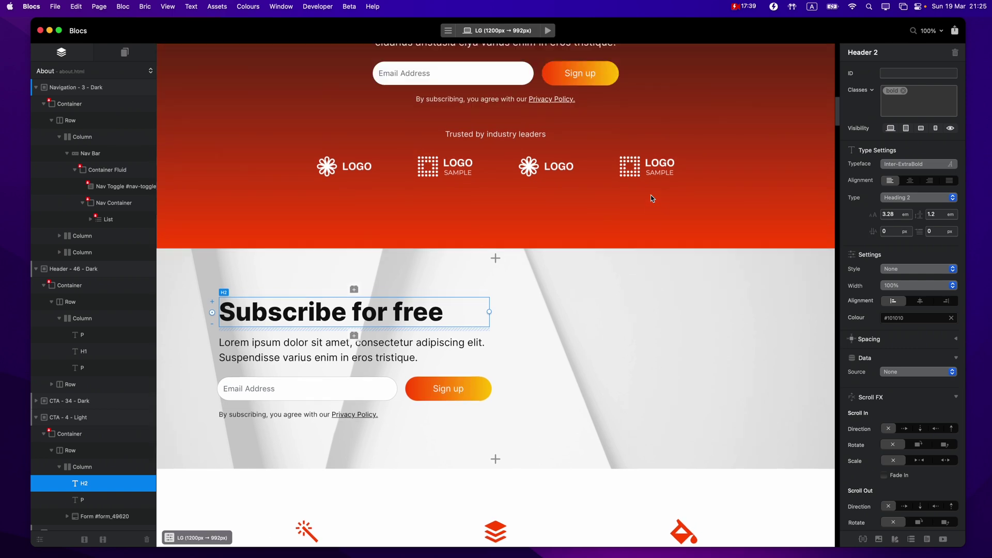
scroll(621, 285, up, 15)
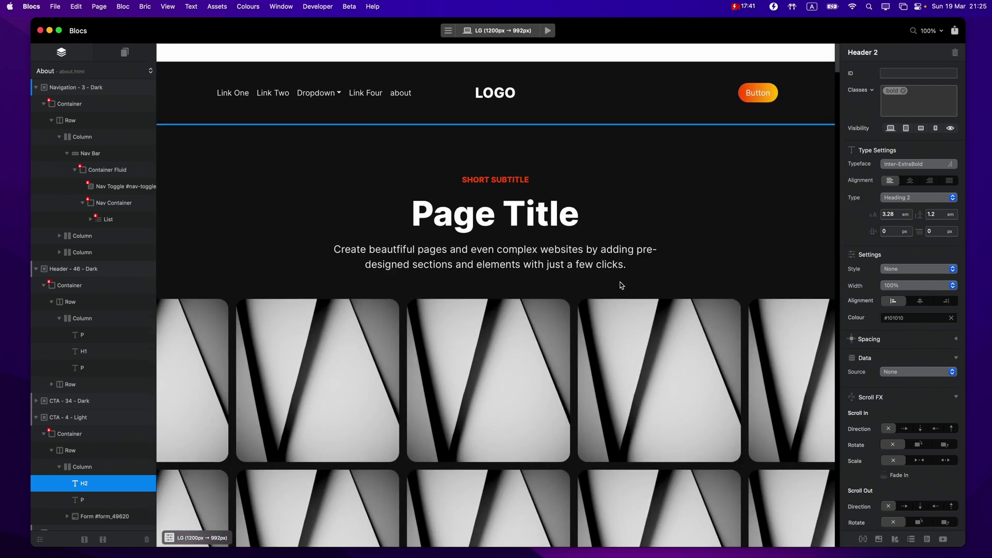
Find the btn class in the class manager and set its typeface to Inter Medium.
click(864, 539)
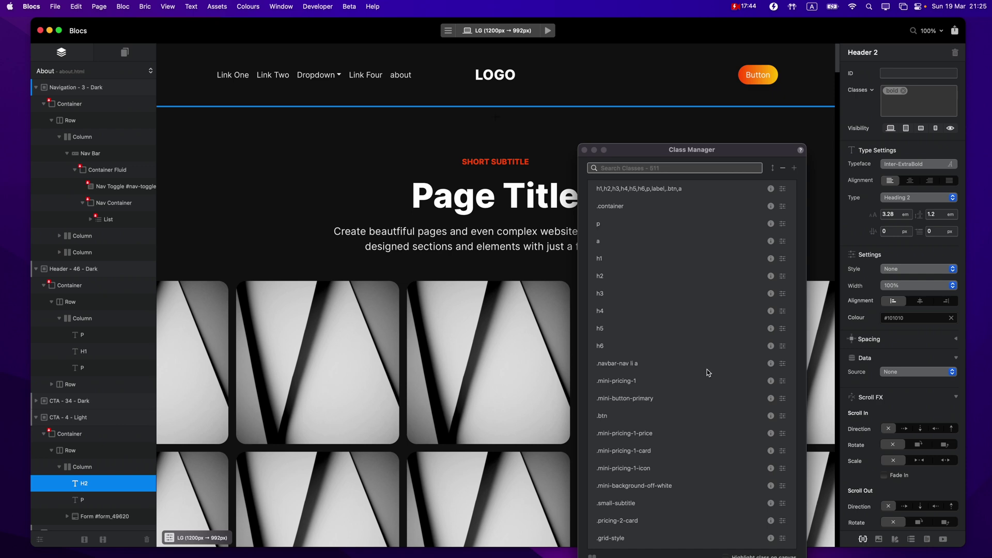
click(696, 167)
text(btn)
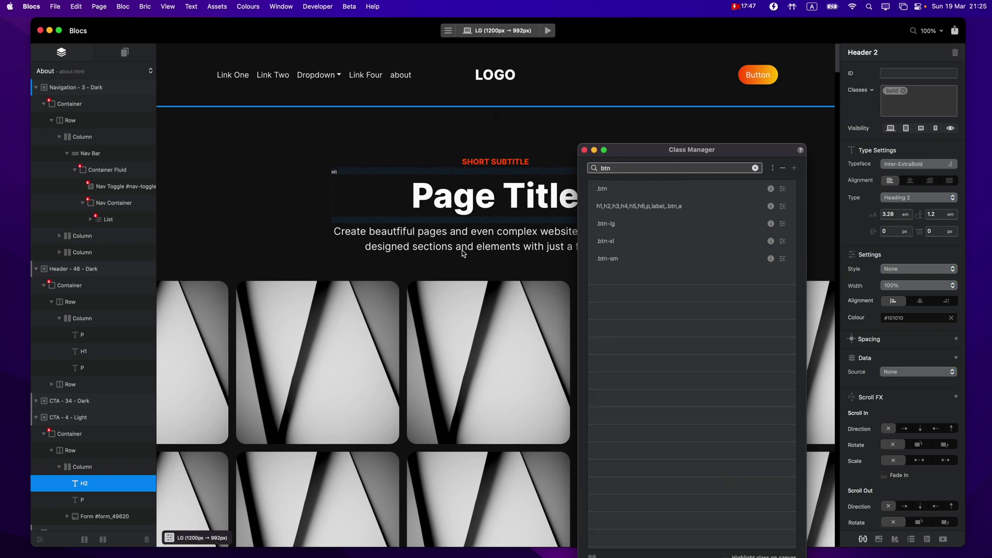
scroll(462, 250, down, 20)
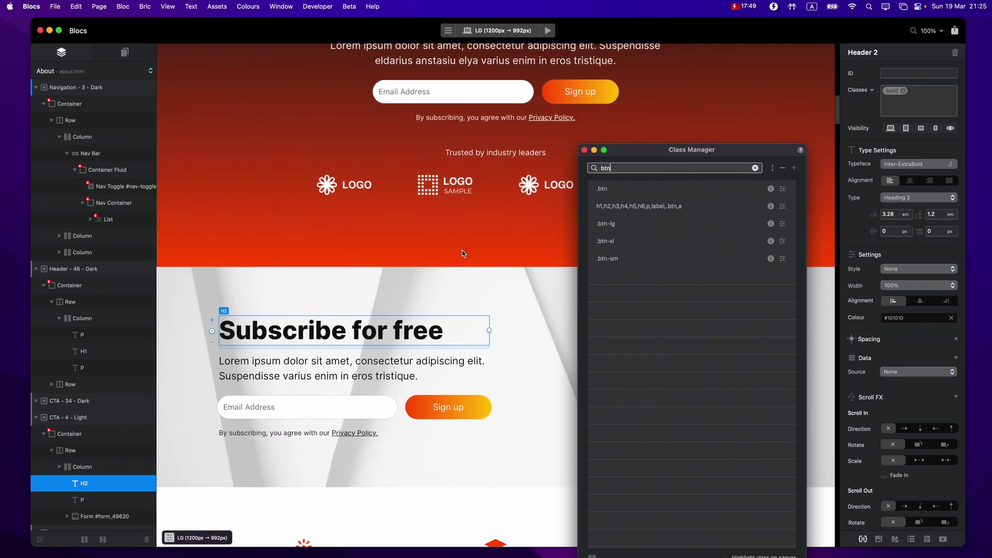
click(785, 189)
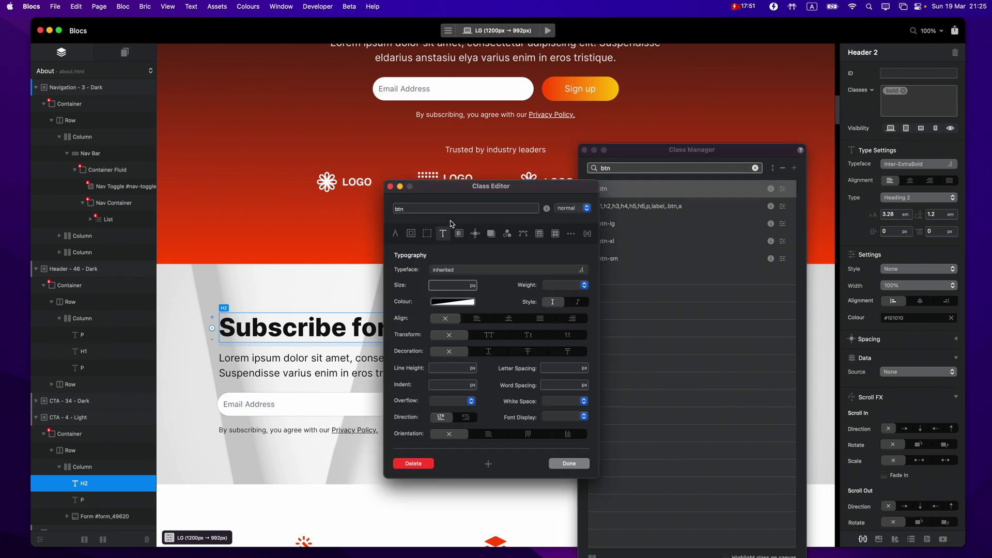
drag(472, 192, 631, 191)
click(653, 269)
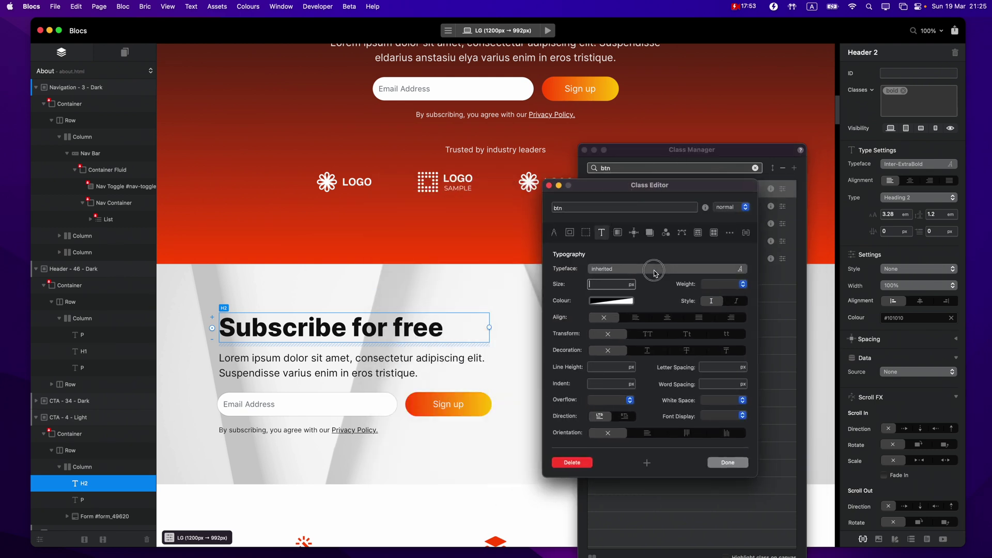
text(inter)
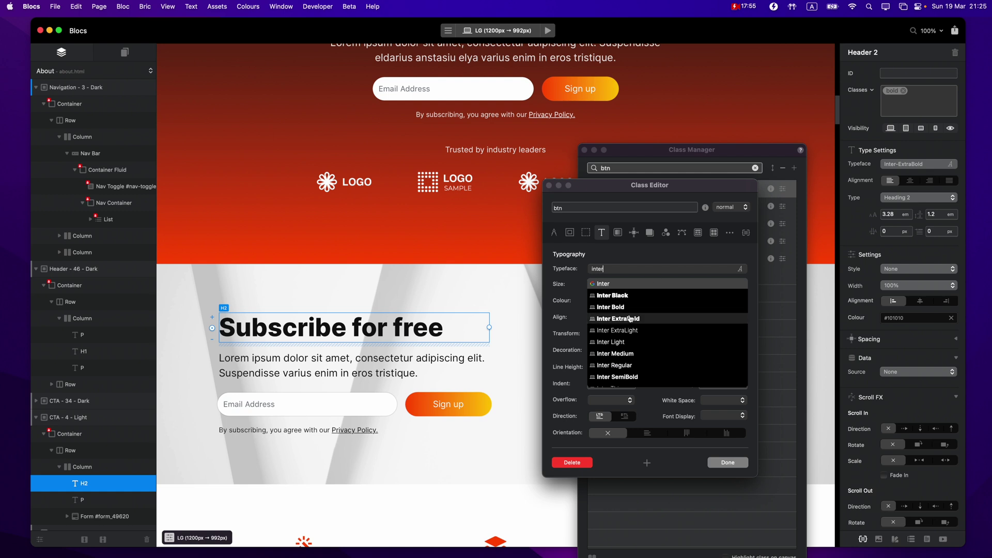
click(641, 355)
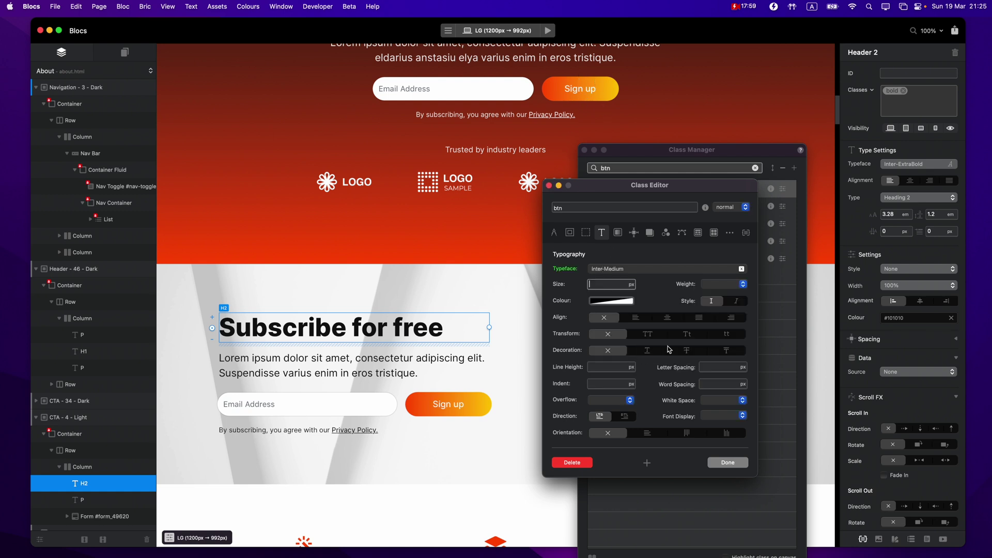
Set all border radius corners of the btn class to 0 px and finish editing the class.
click(587, 235)
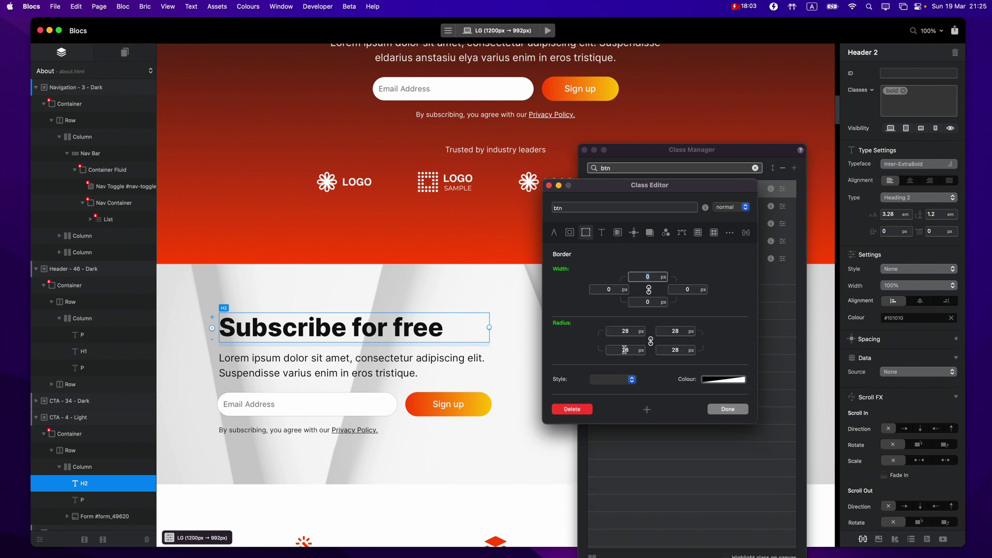
click(626, 332)
text(0)
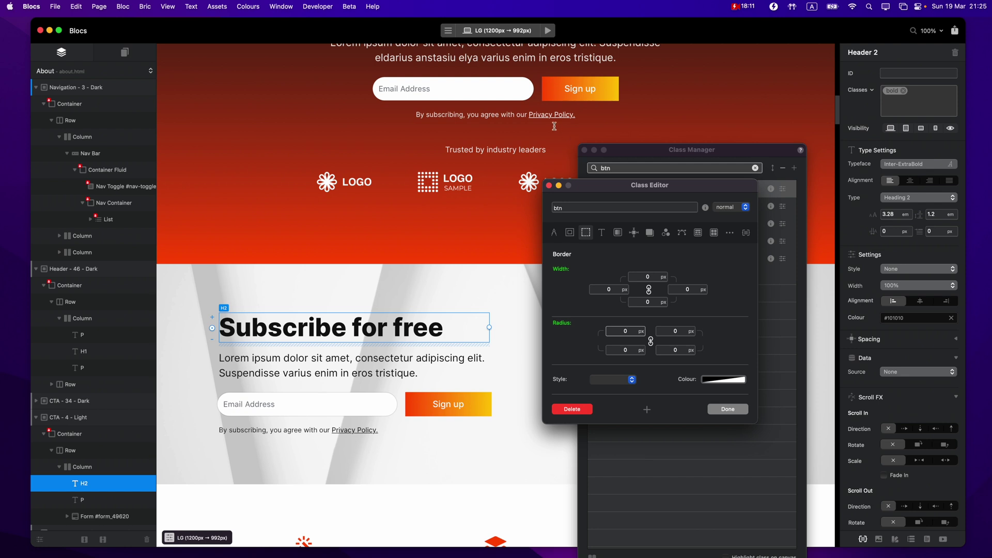
click(731, 409)
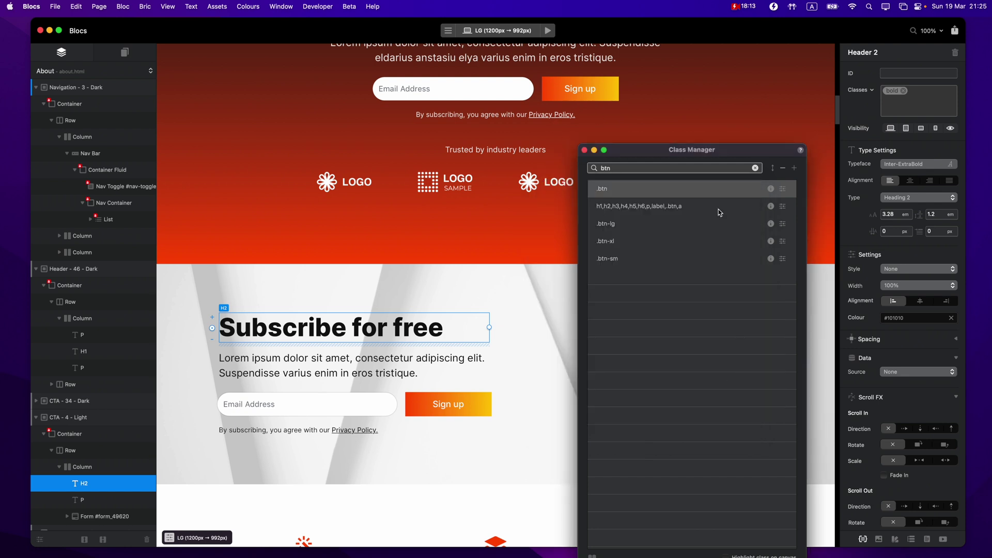
Find the global-radius class, set its border radius to 0 px on all corners, check its rules, and close the class manager.
click(755, 168)
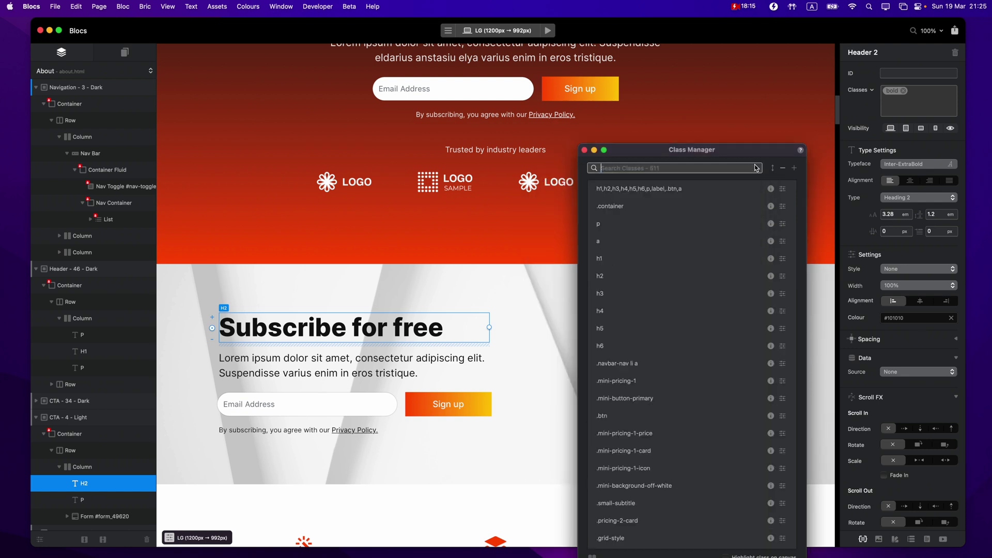
text(ra)
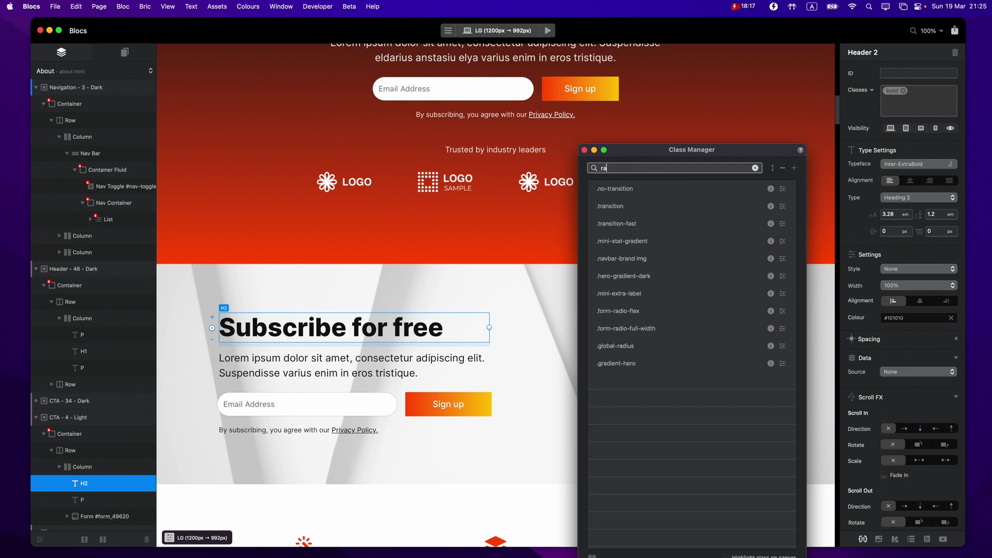
text(dius)
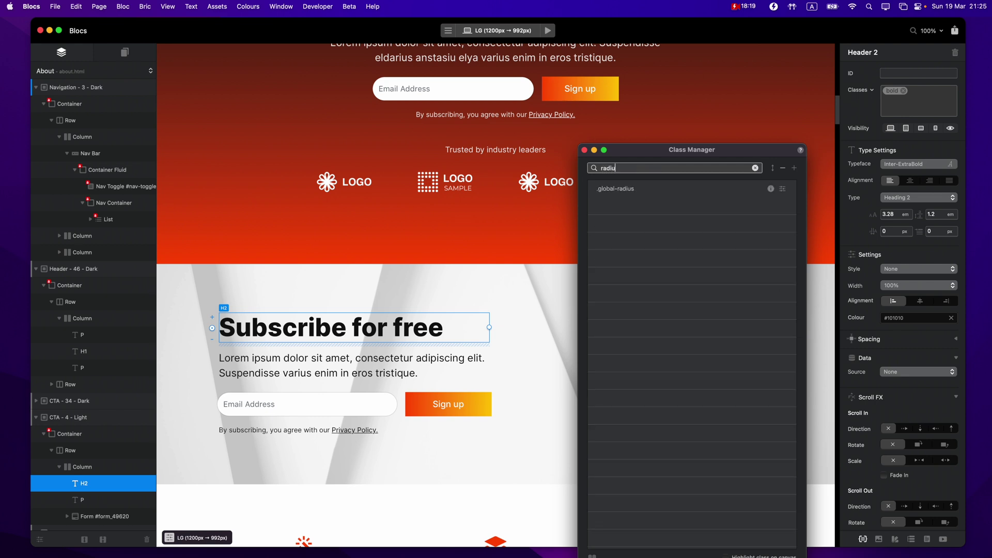
click(783, 191)
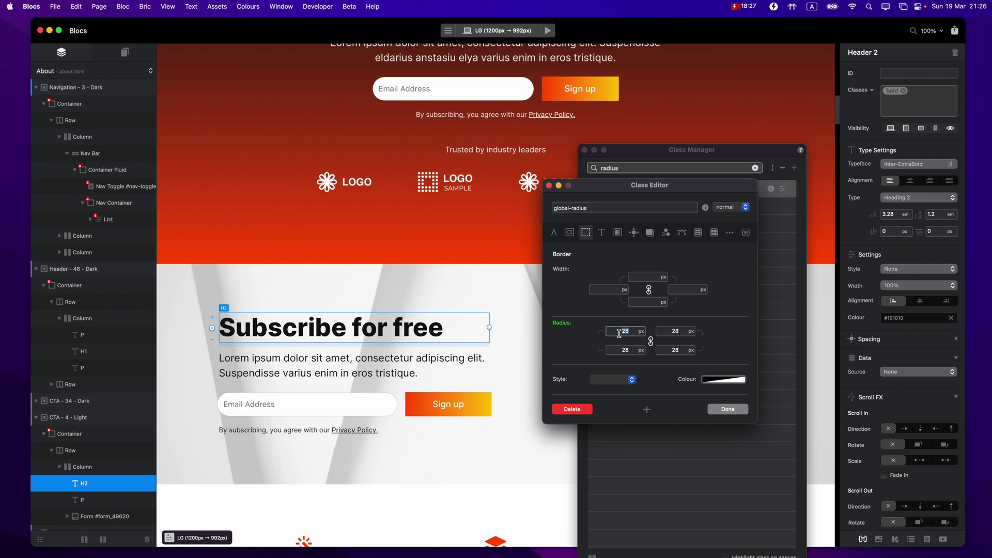
text(0)
click(745, 234)
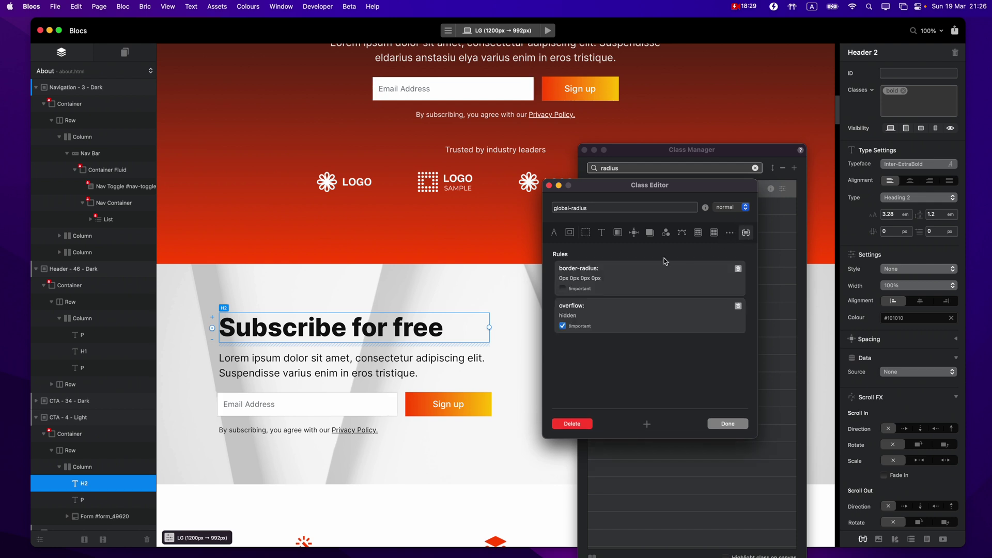
click(729, 426)
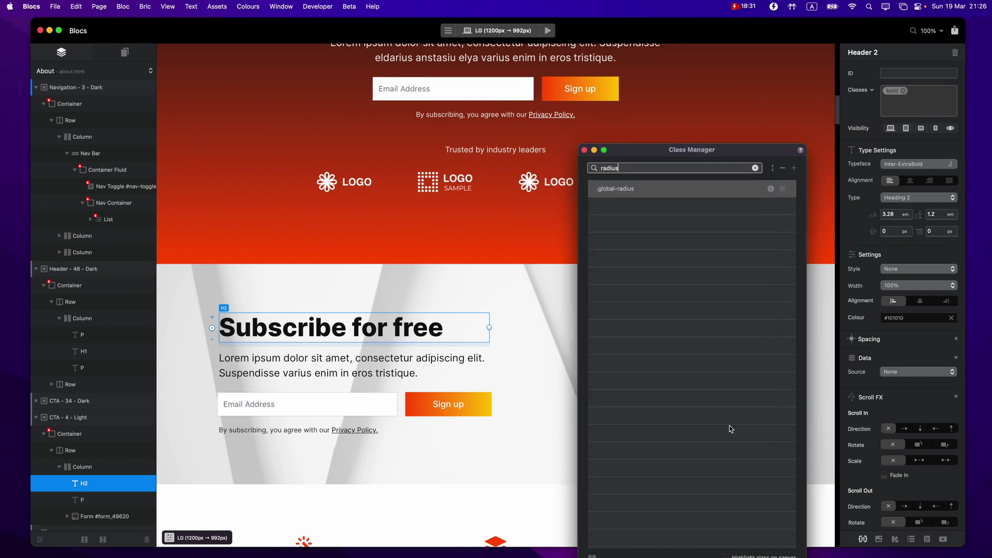
click(585, 150)
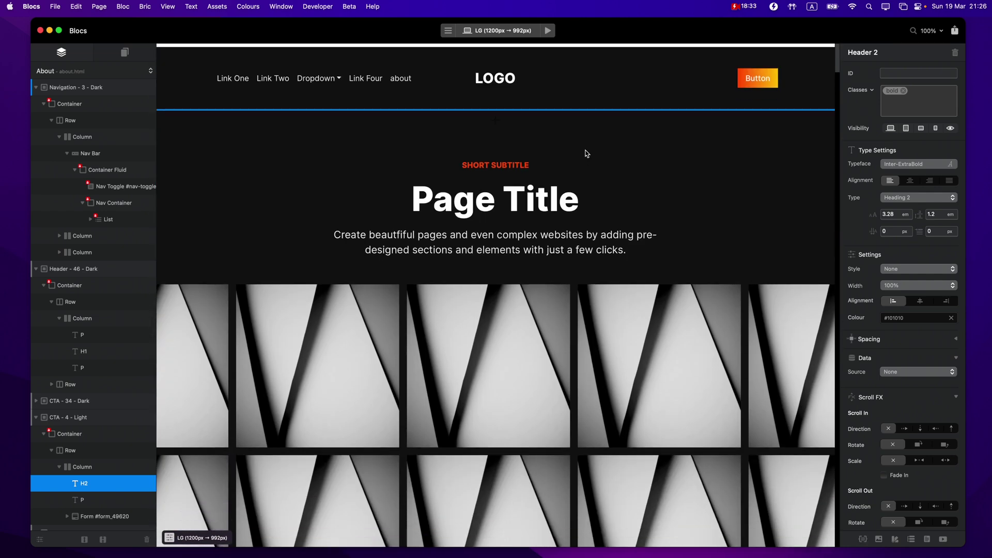
Preview the About page and examine the corners of the header images, subscribe forms and feature sections, including the video popup.
click(548, 31)
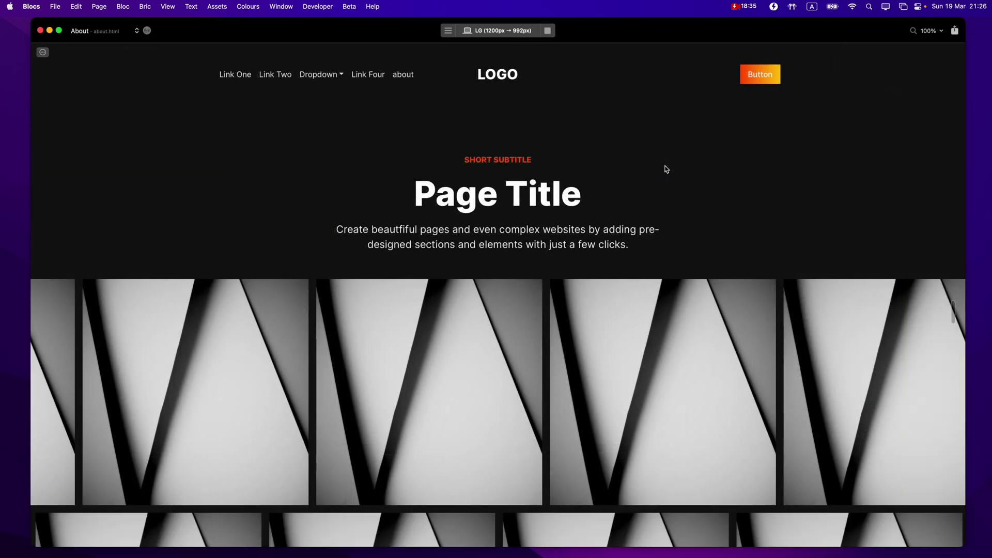
scroll(738, 226, down, 15)
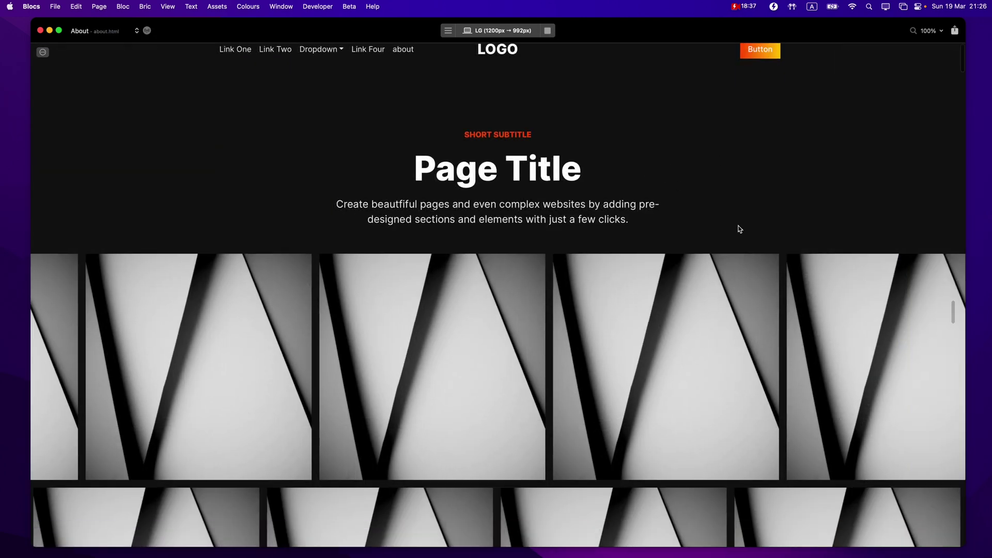
scroll(484, 232, down, 12)
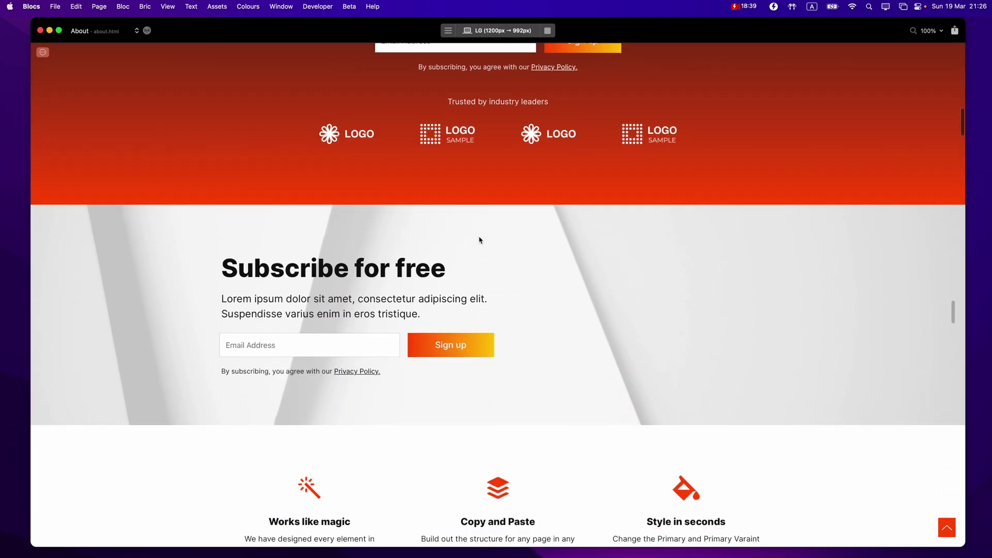
scroll(481, 240, down, 12)
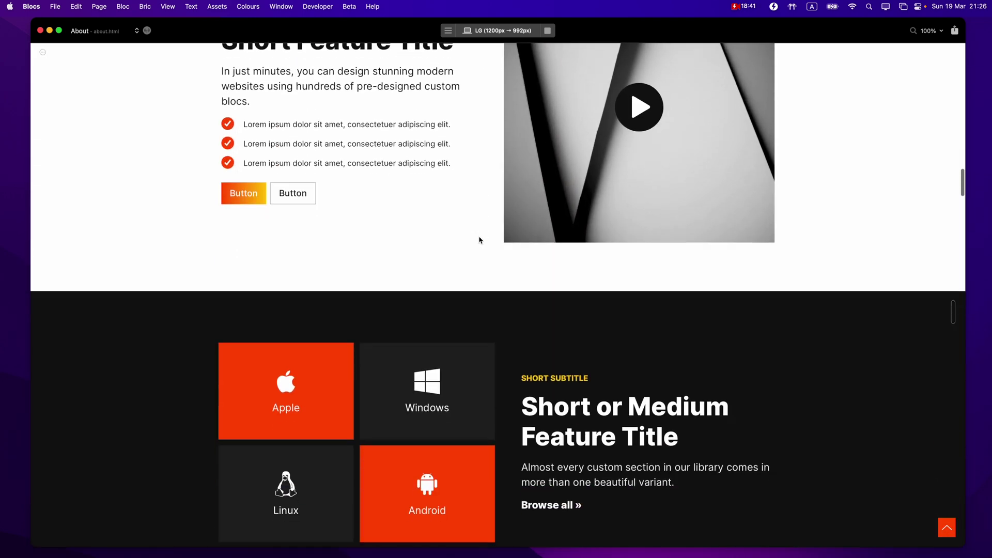
scroll(481, 240, up, 3)
click(632, 239)
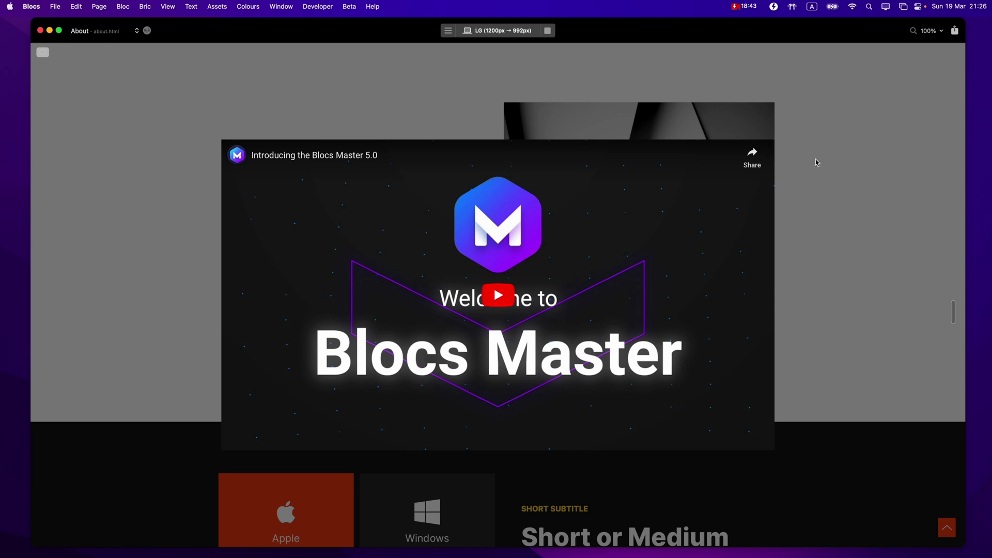
click(815, 162)
scroll(501, 303, down, 4)
scroll(464, 311, down, 15)
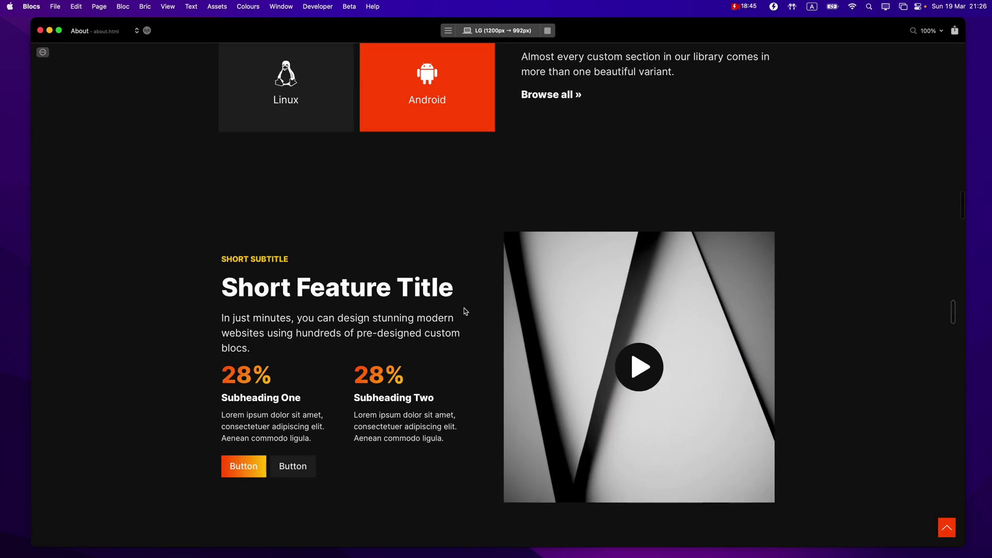
Examine the corner styling of the pricing plans, team cards and testimonials further down the About page preview.
scroll(464, 311, down, 20)
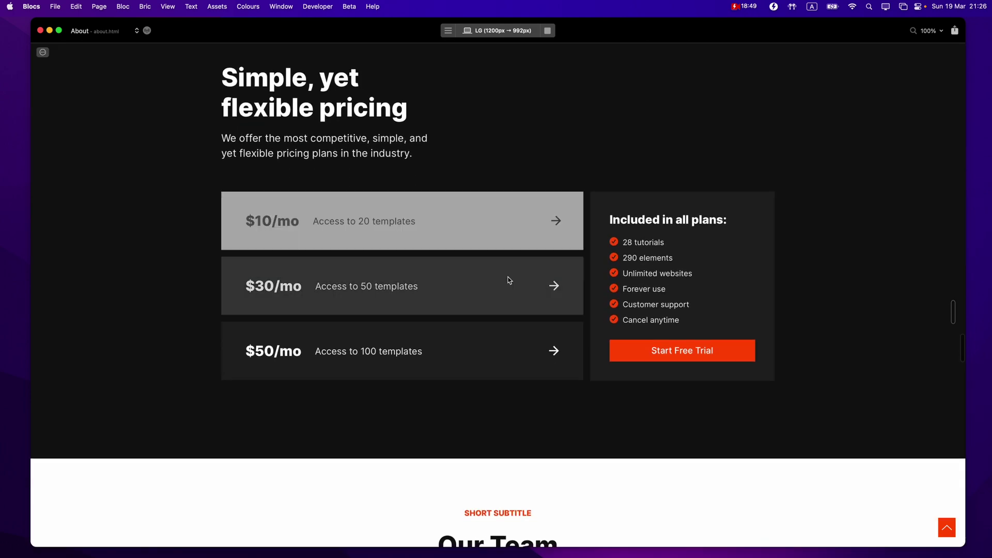
scroll(518, 338, down, 15)
scroll(432, 261, down, 10)
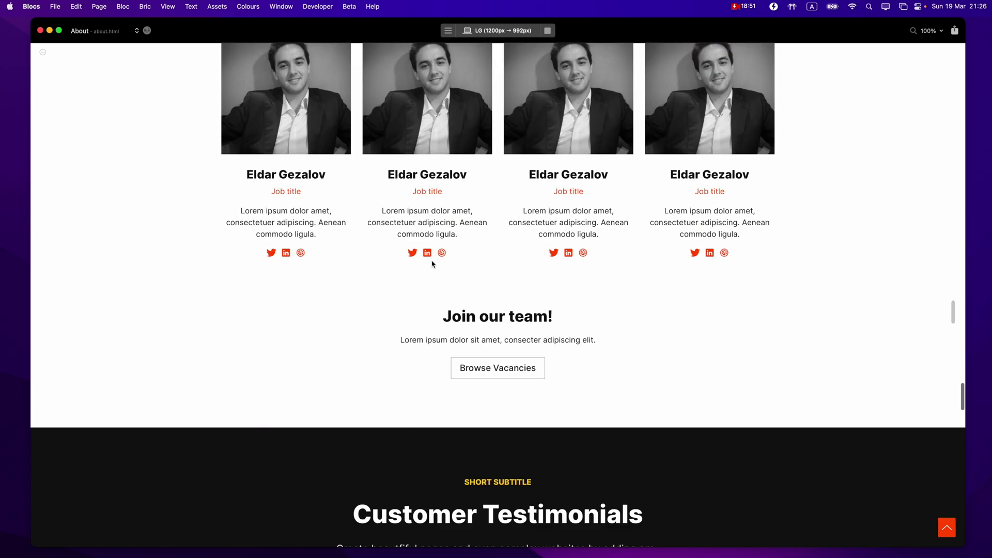
scroll(511, 260, down, 3)
scroll(510, 260, down, 8)
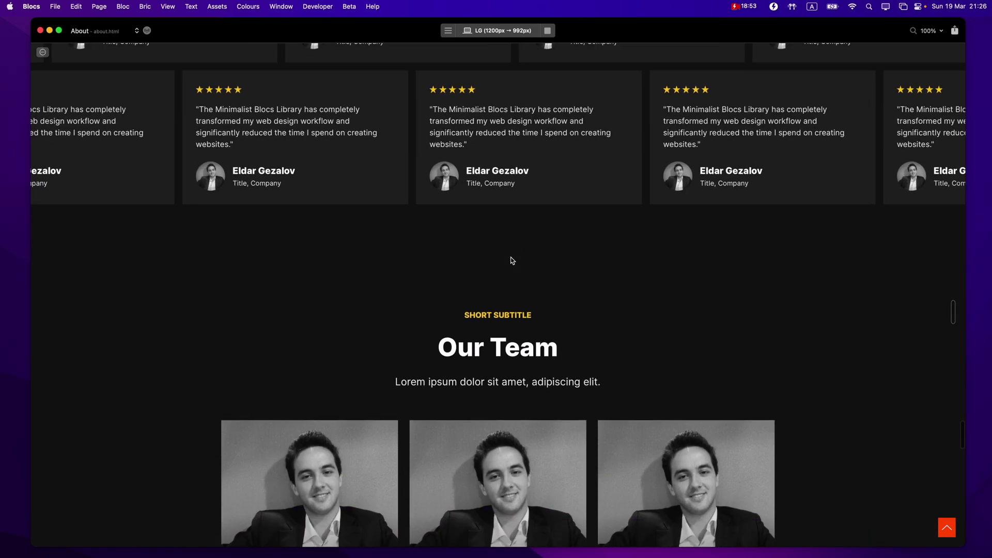
scroll(511, 260, up, 5)
scroll(510, 260, down, 10)
scroll(511, 260, down, 2)
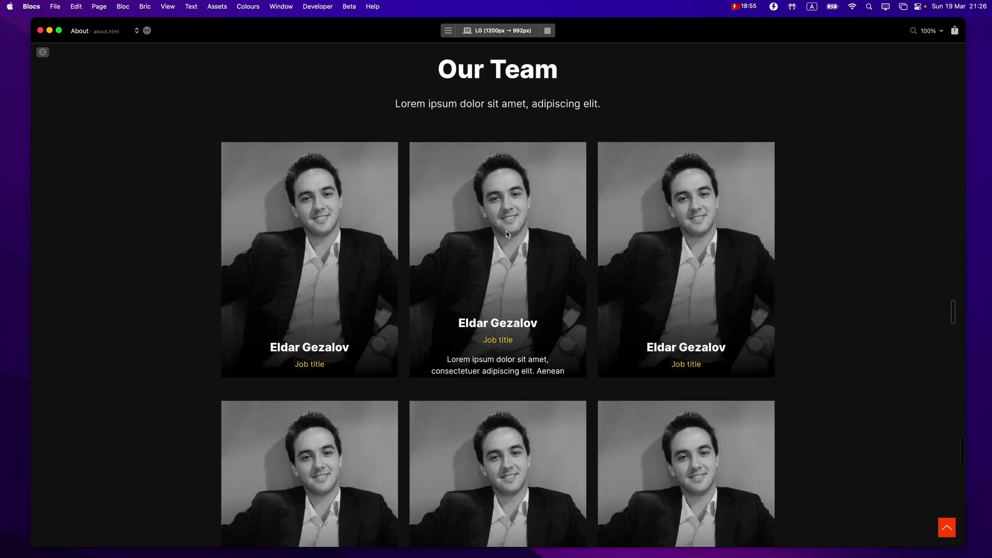
scroll(815, 254, down, 15)
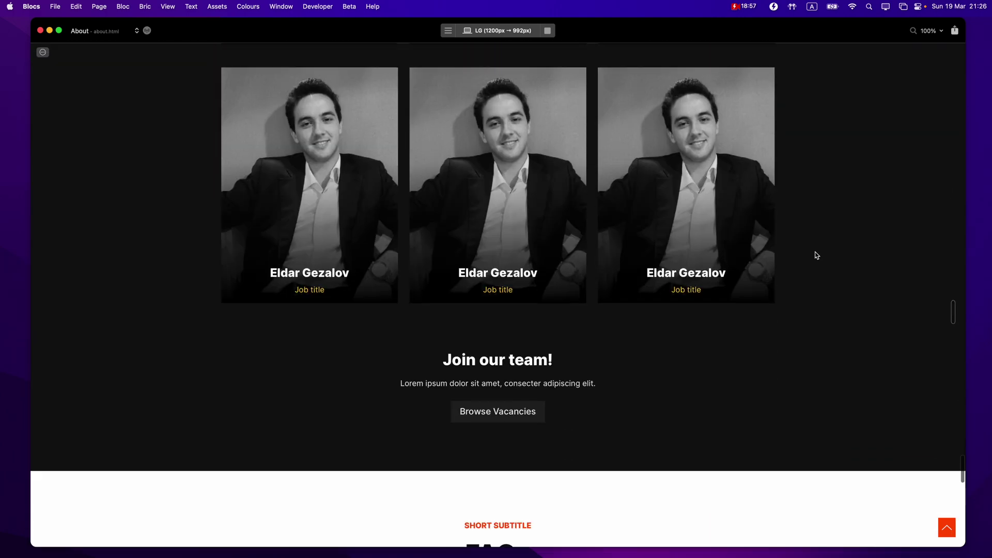
Expand and collapse questions in the FAQs section of the preview to check the accordion's corner styling.
scroll(678, 222, up, 1)
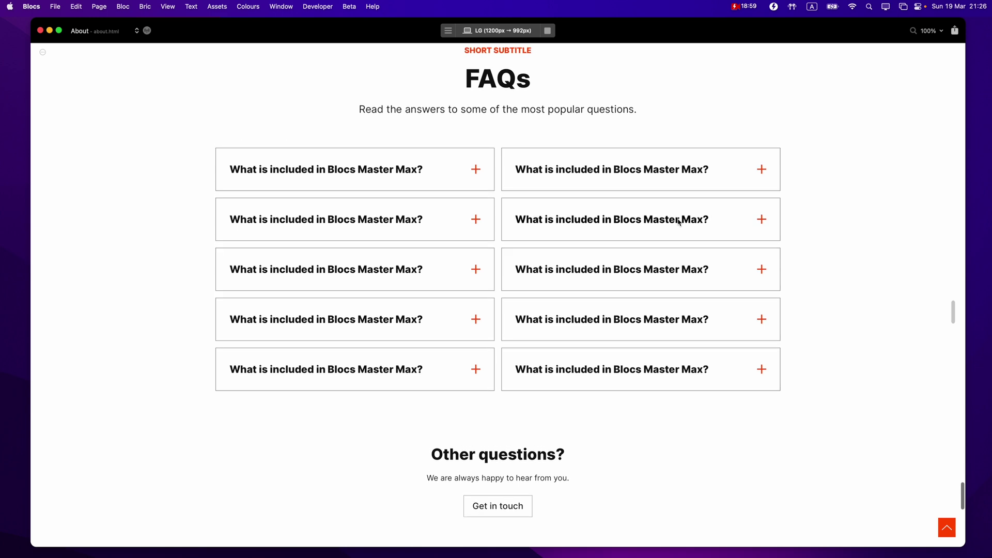
click(672, 315)
click(674, 230)
click(469, 219)
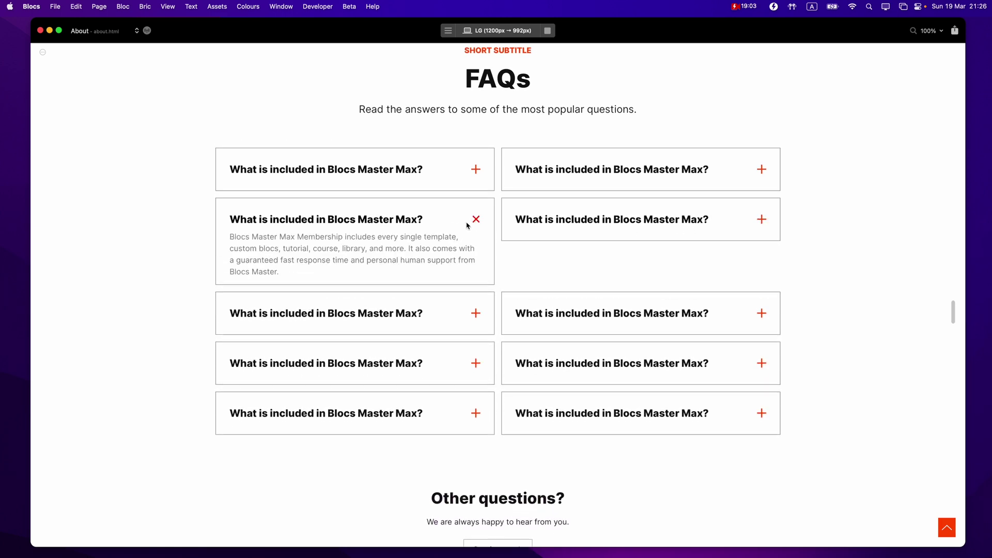
click(469, 219)
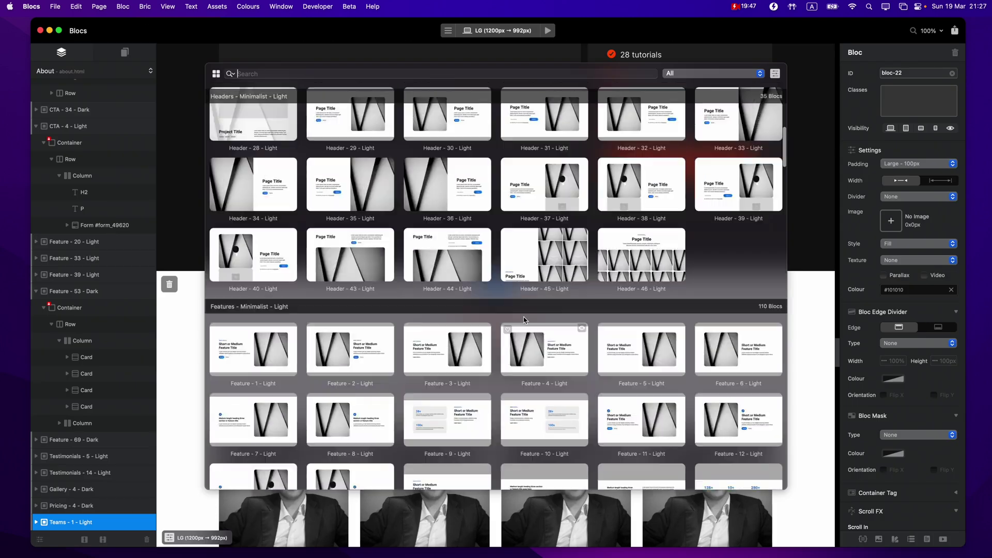
Insert the Header - 45 - Light bloc from the Minimalist - Light headers directly below the Pricing - 4 - Dark bloc.
scroll(601, 361, up, 3)
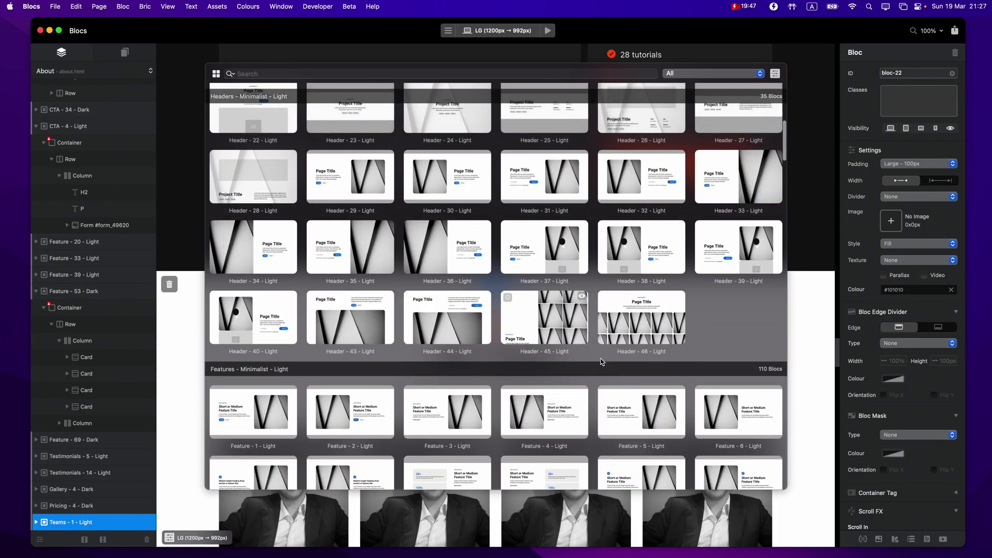
click(564, 325)
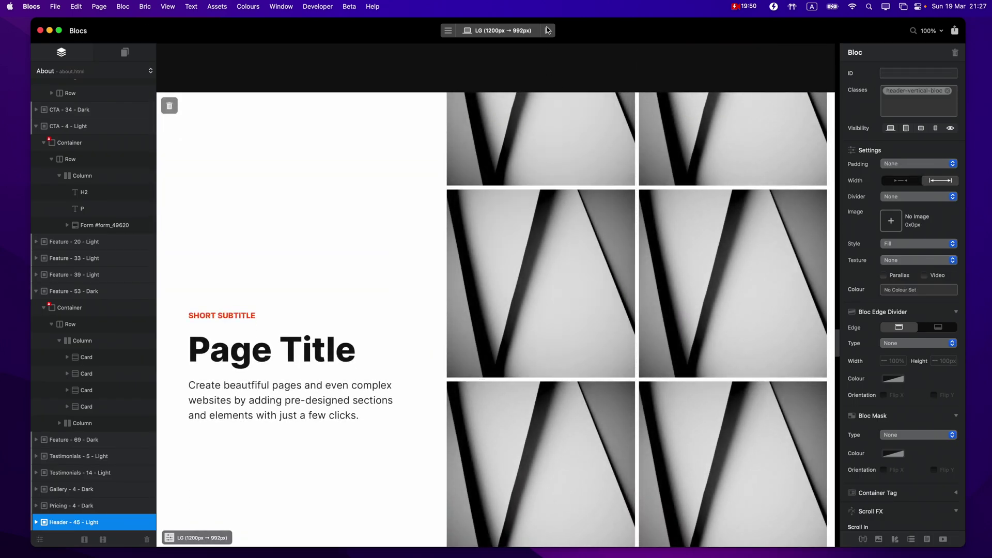
Preview the About page and examine the scrolling image columns of the newly added Page Title header below the pricing section.
click(548, 31)
scroll(563, 278, down, 15)
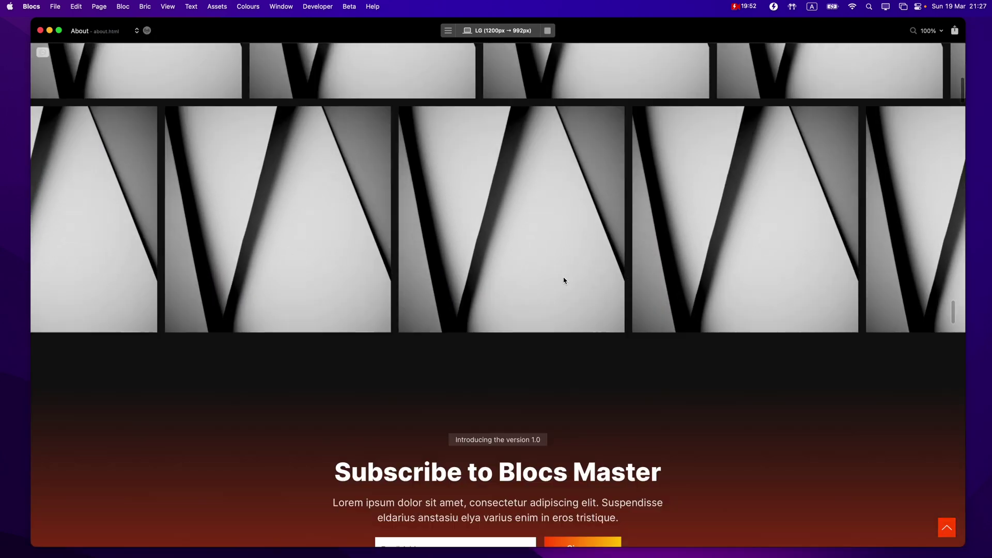
scroll(563, 281, down, 20)
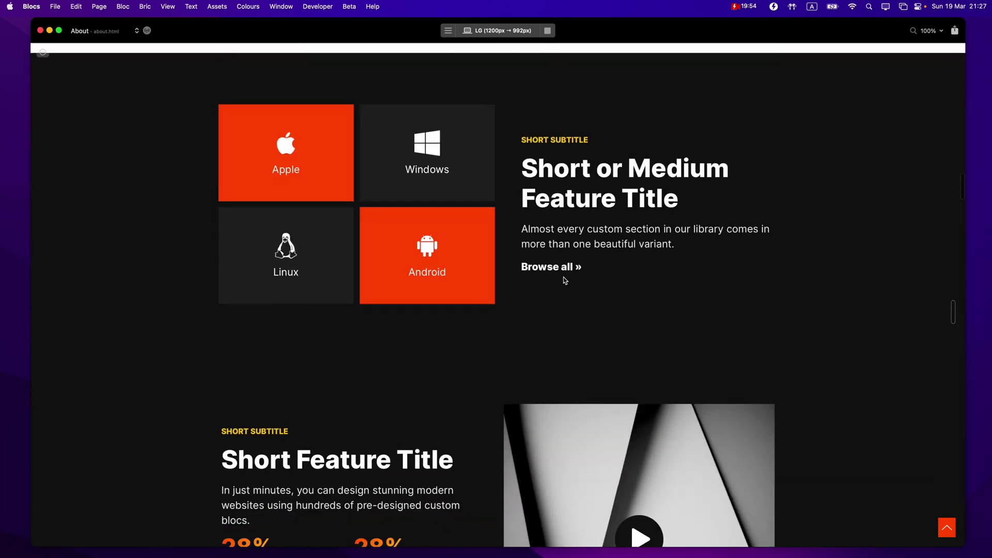
scroll(565, 281, down, 7)
scroll(564, 280, down, 20)
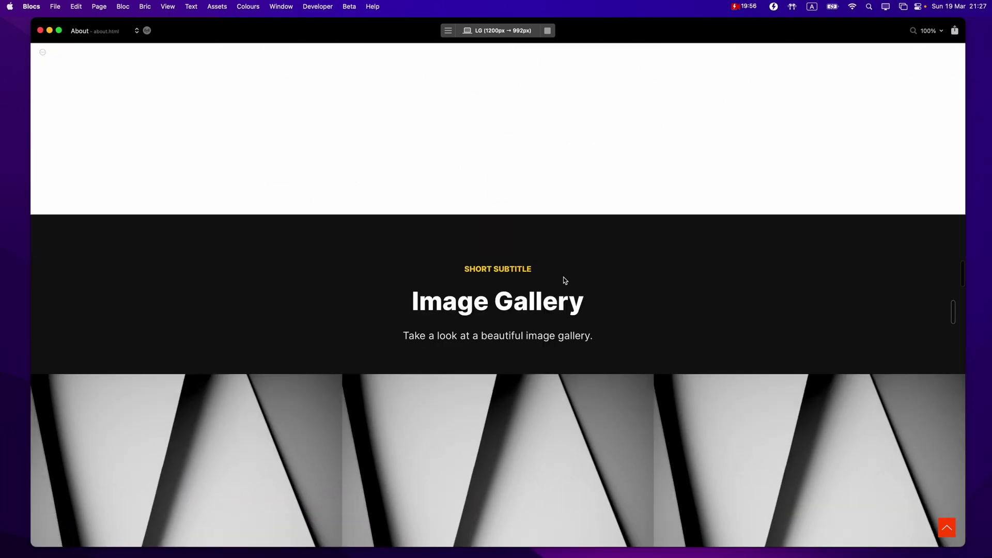
scroll(564, 280, down, 5)
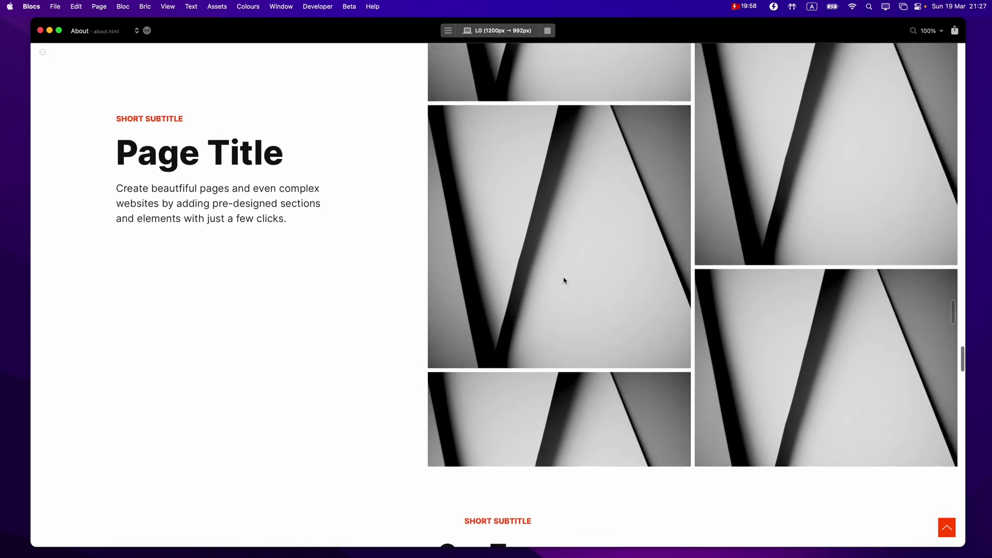
scroll(564, 280, up, 4)
scroll(565, 280, down, 7)
scroll(565, 280, up, 6)
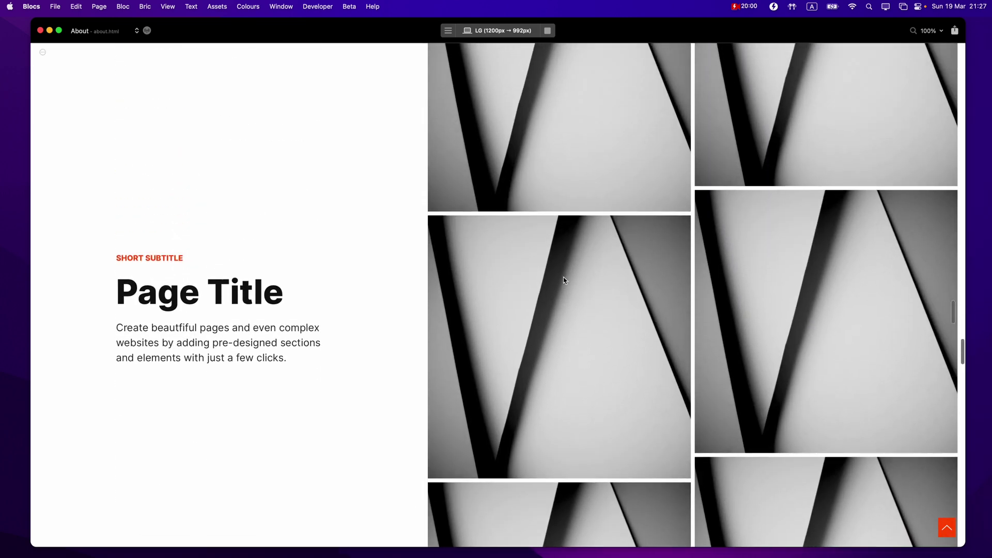
scroll(564, 280, down, 14)
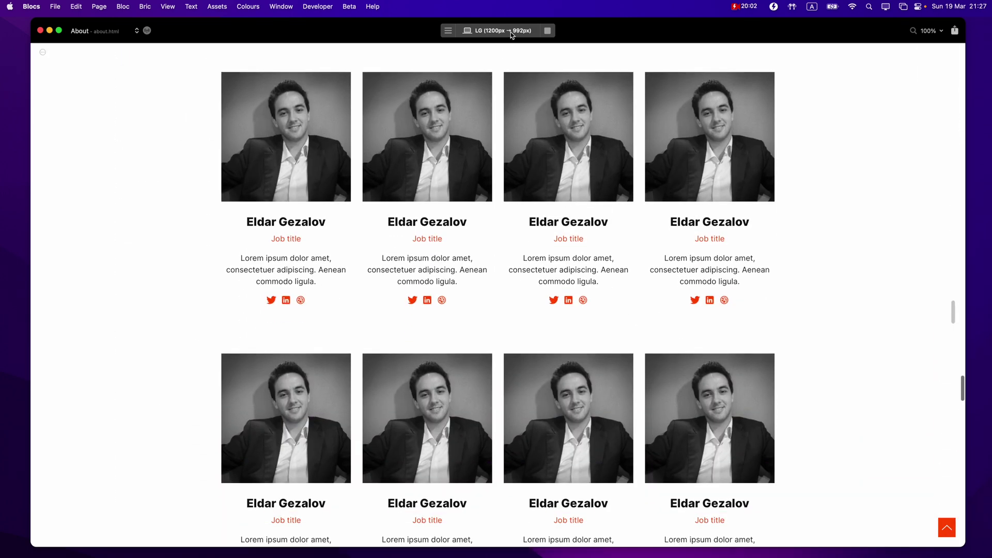
Switch the preview to the MD (991px → 769px) breakpoint and check the layout of the team, testimonials and FAQs sections.
click(511, 62)
scroll(545, 257, down, 10)
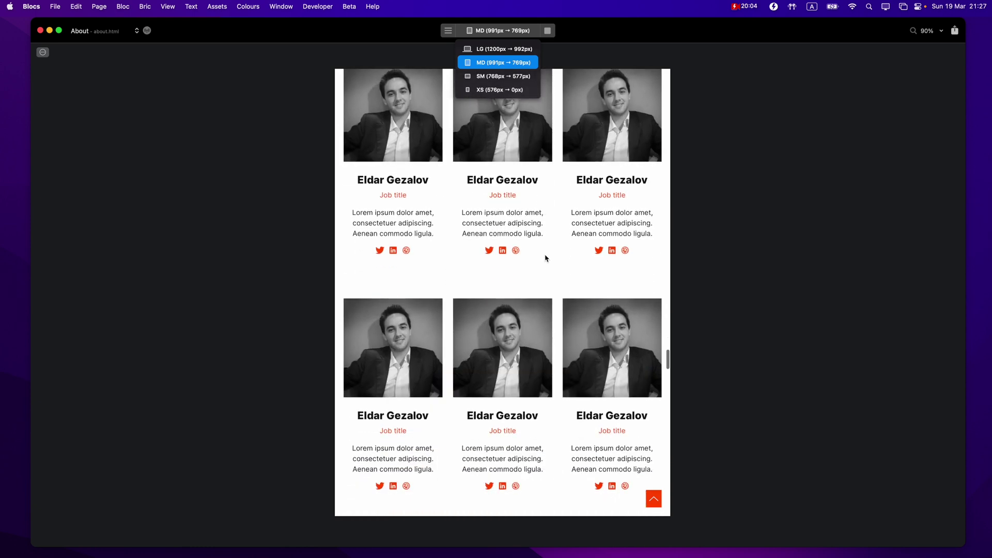
scroll(546, 258, down, 15)
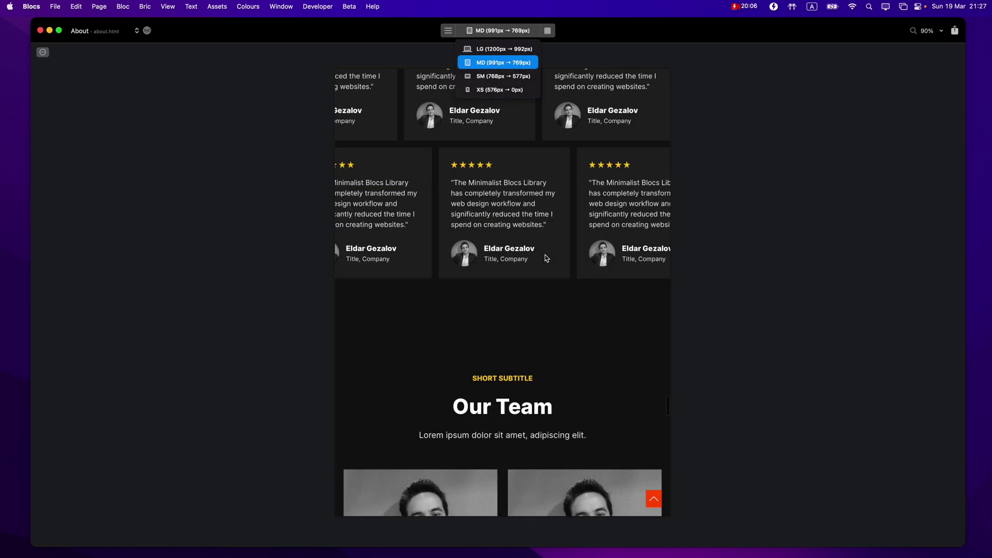
scroll(546, 259, down, 12)
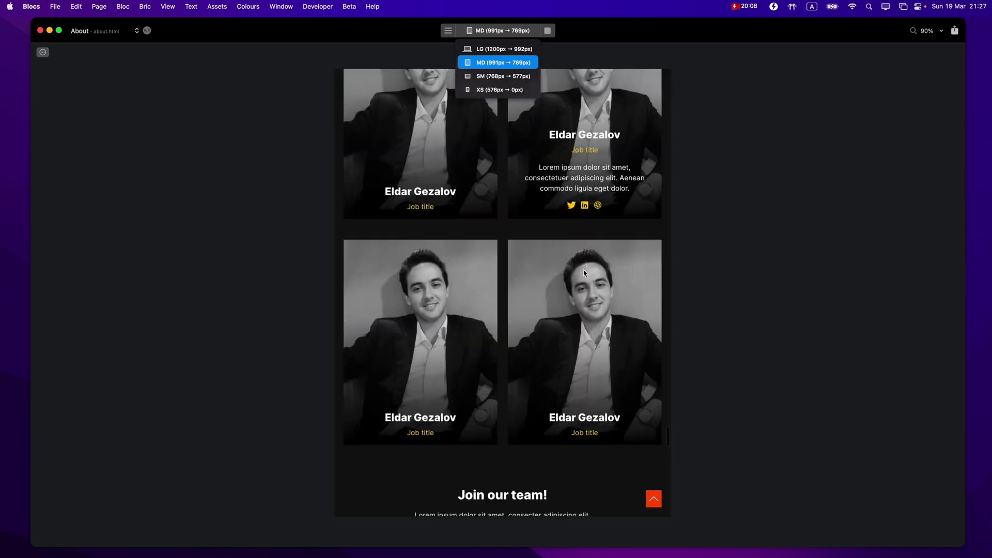
scroll(515, 364, down, 4)
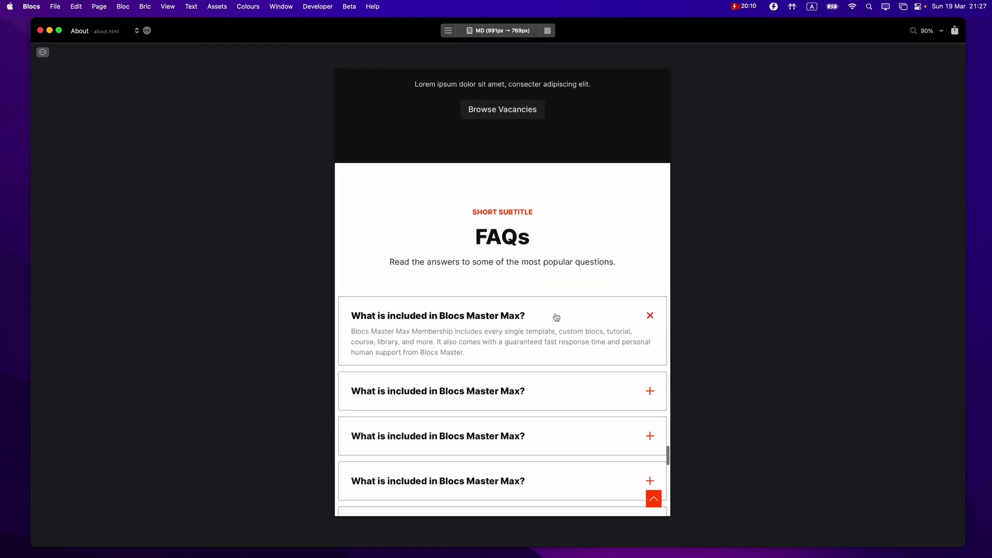
scroll(556, 317, down, 3)
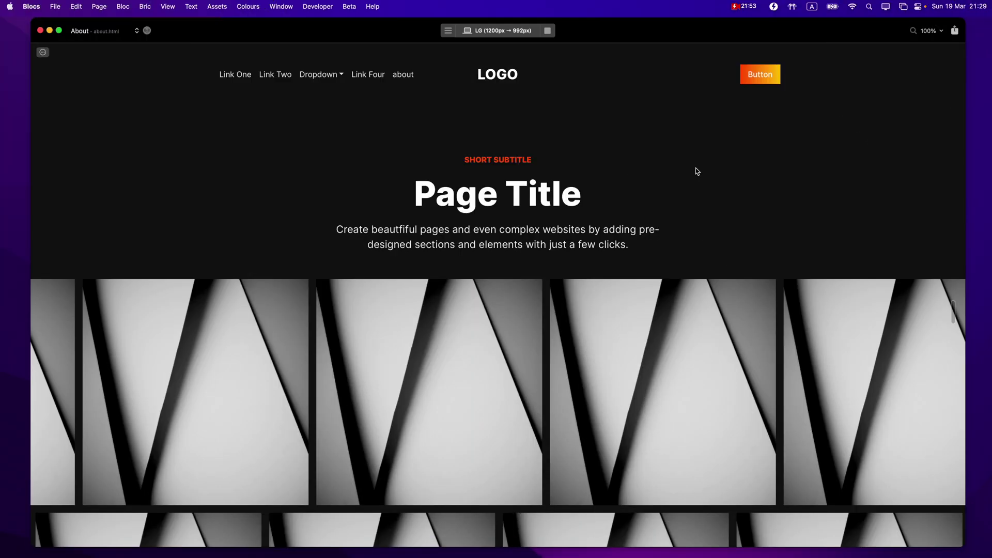
Review the About page preview at the LG breakpoint from the header images through the subscribe forms and feature sections.
scroll(695, 170, down, 10)
scroll(695, 171, down, 12)
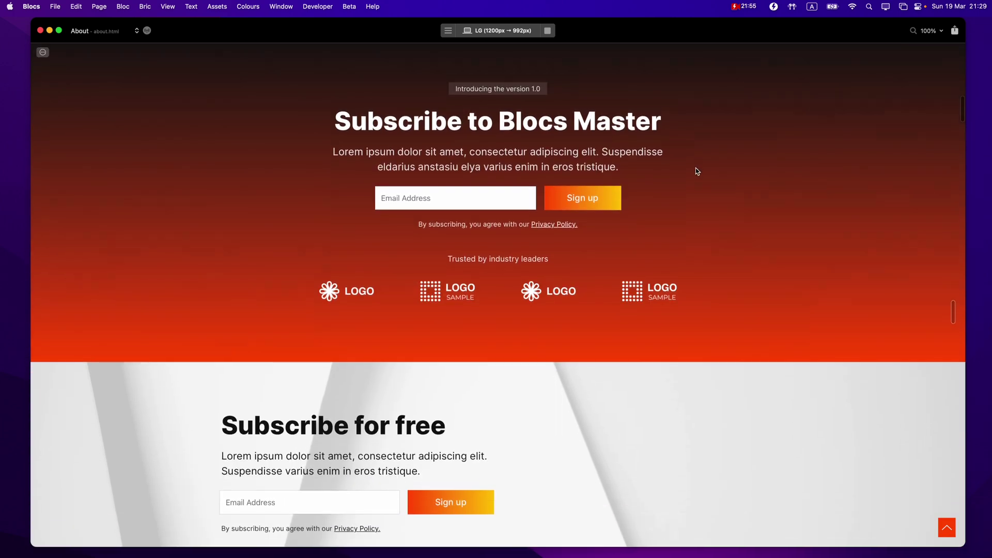
scroll(695, 171, down, 14)
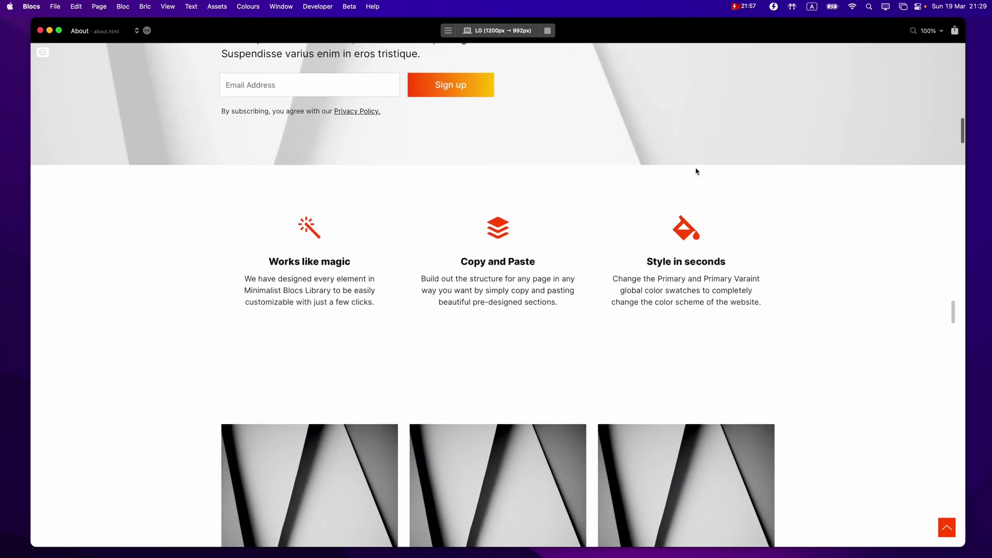
scroll(695, 170, down, 6)
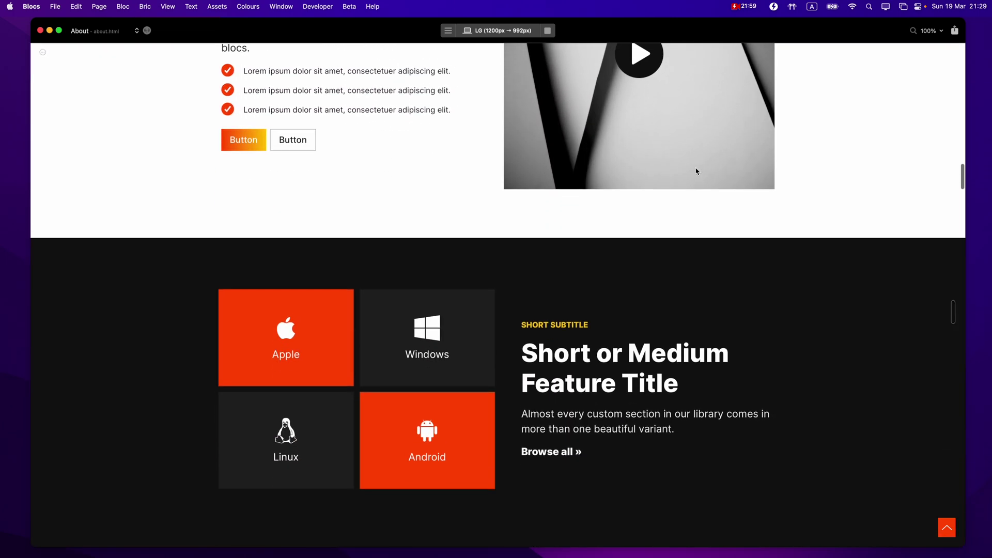
scroll(427, 234, down, 7)
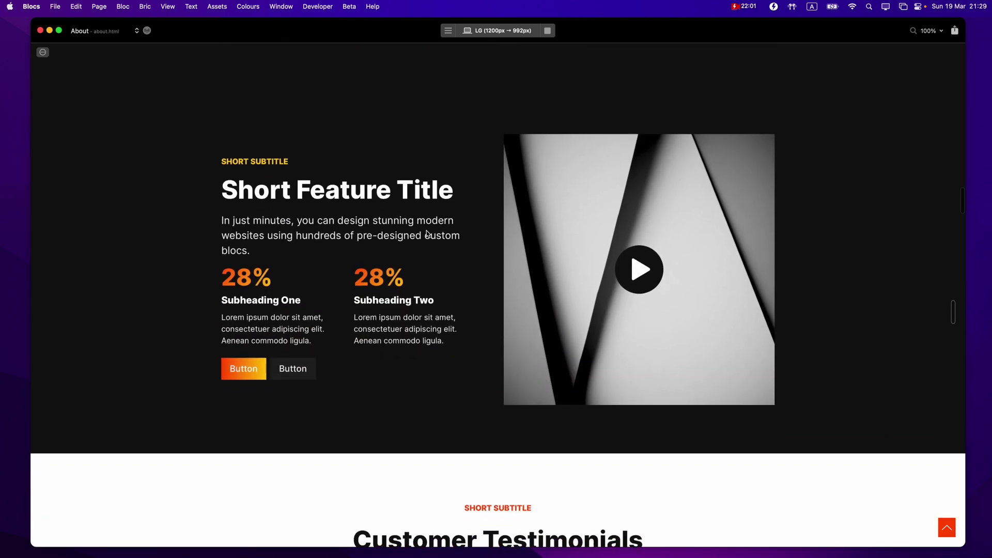
scroll(426, 230, down, 4)
Review the testimonials, image gallery, pricing plans, vertical image header and team sections further down the LG preview.
scroll(427, 230, down, 10)
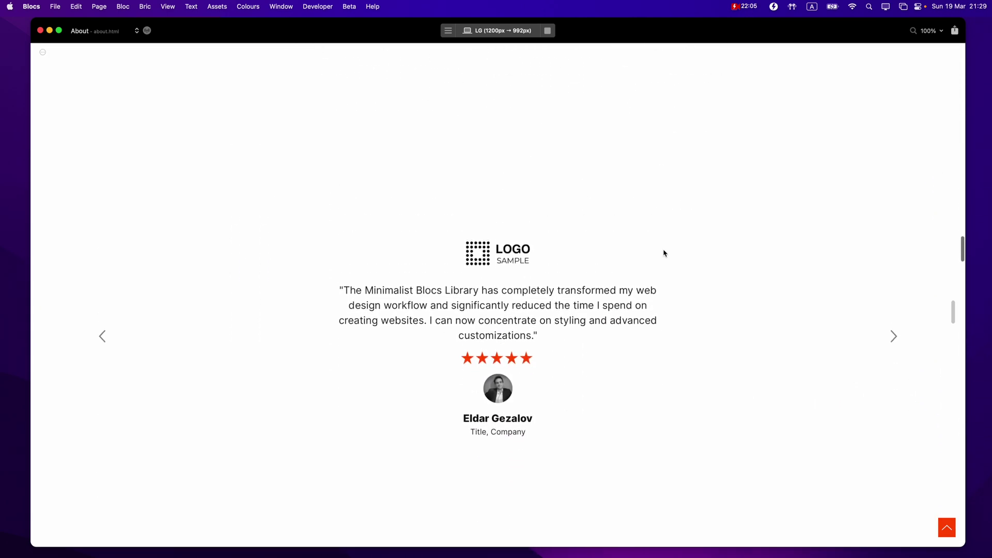
scroll(752, 228, down, 10)
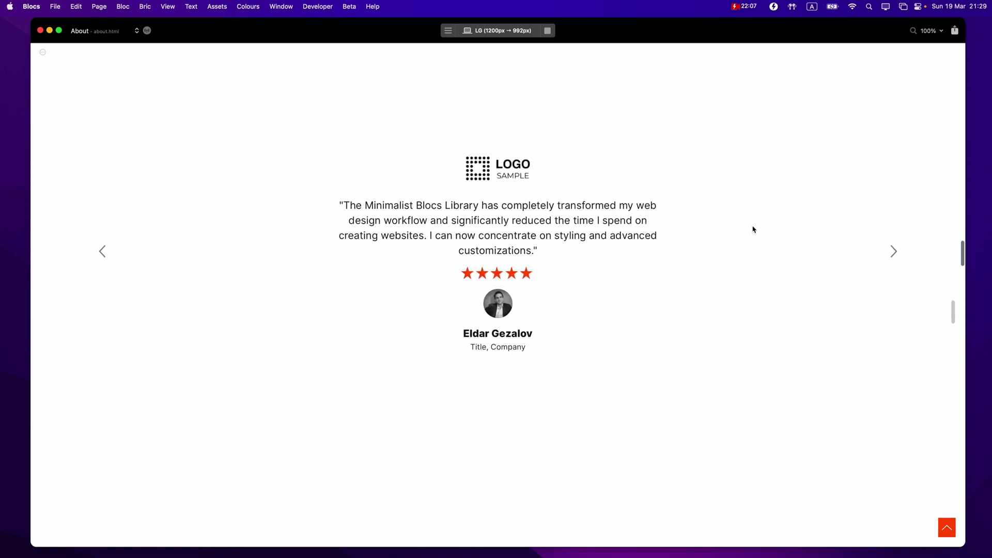
scroll(753, 229, down, 8)
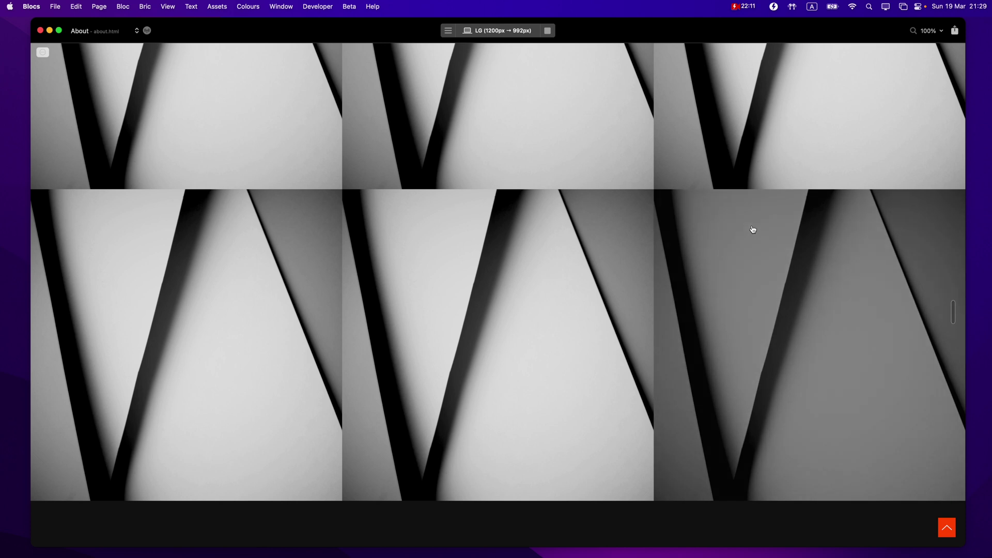
scroll(753, 228, down, 10)
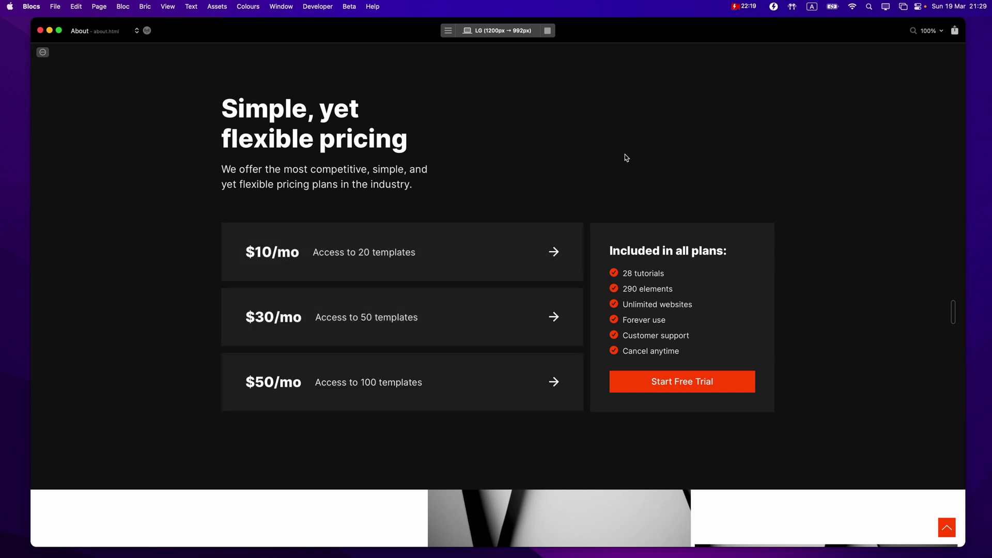
scroll(625, 155, down, 14)
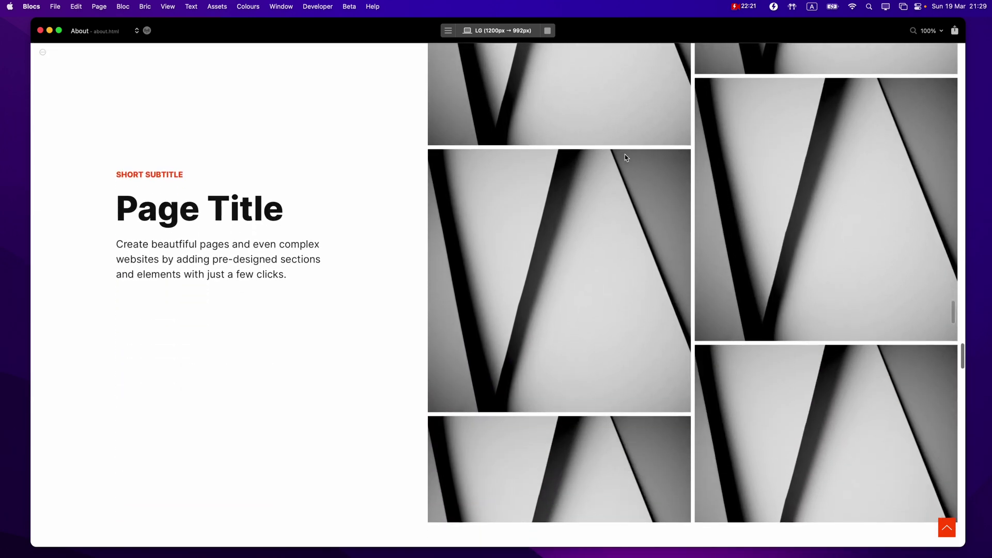
scroll(625, 158, down, 3)
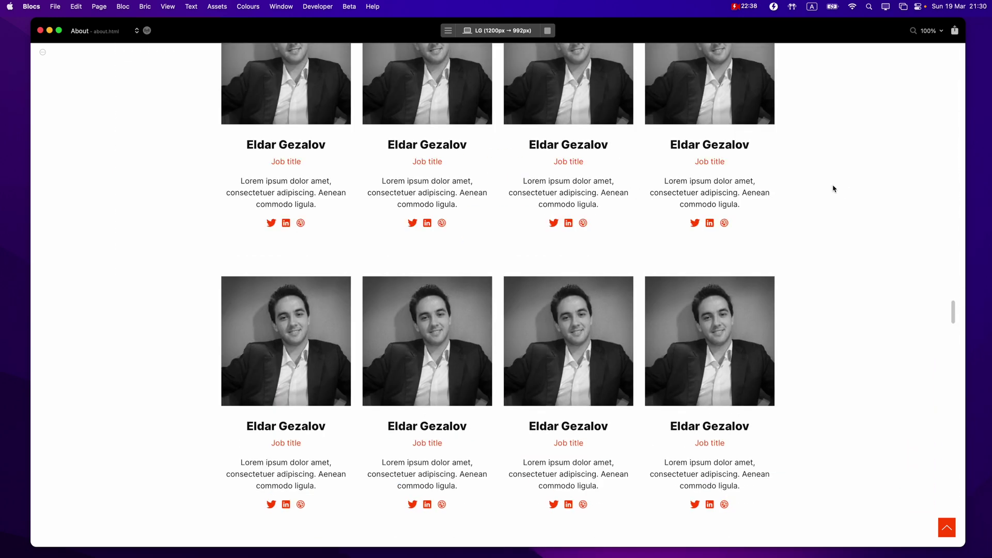